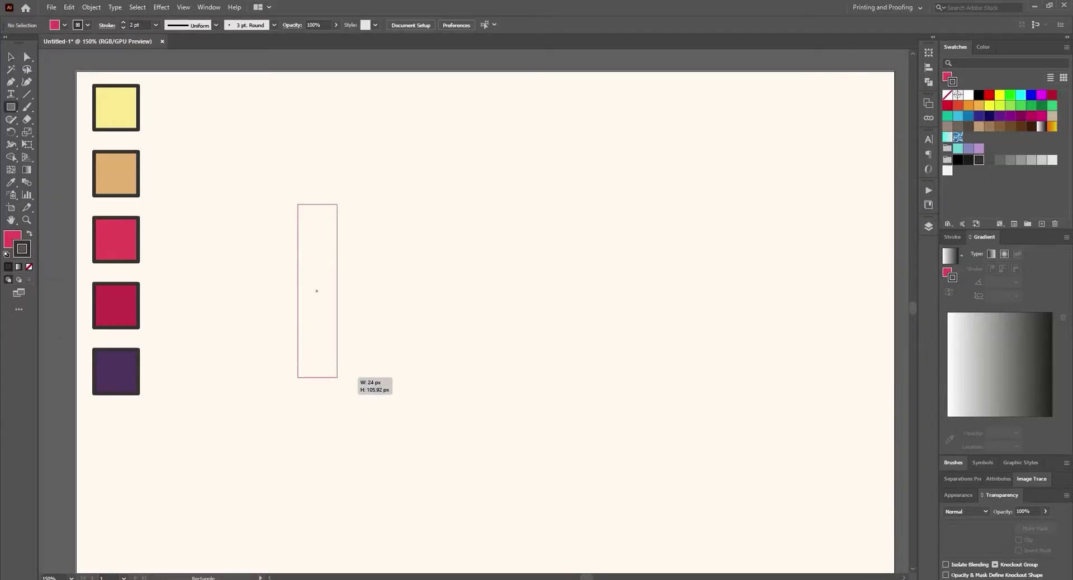
Draw a tall pink rectangle and duplicate it into seven adjacent vertical stripes.
drag(337, 377, 330, 394)
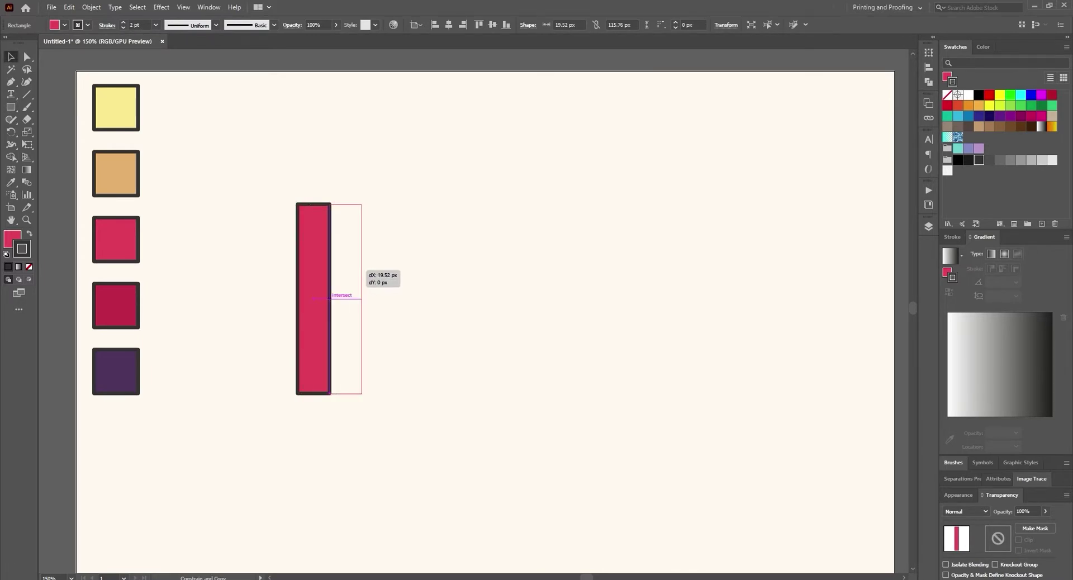
drag(330, 298, 329, 298)
mouse_move(407, 298)
mouse_down()
mouse_move(393, 299)
mouse_move(492, 299)
mouse_up()
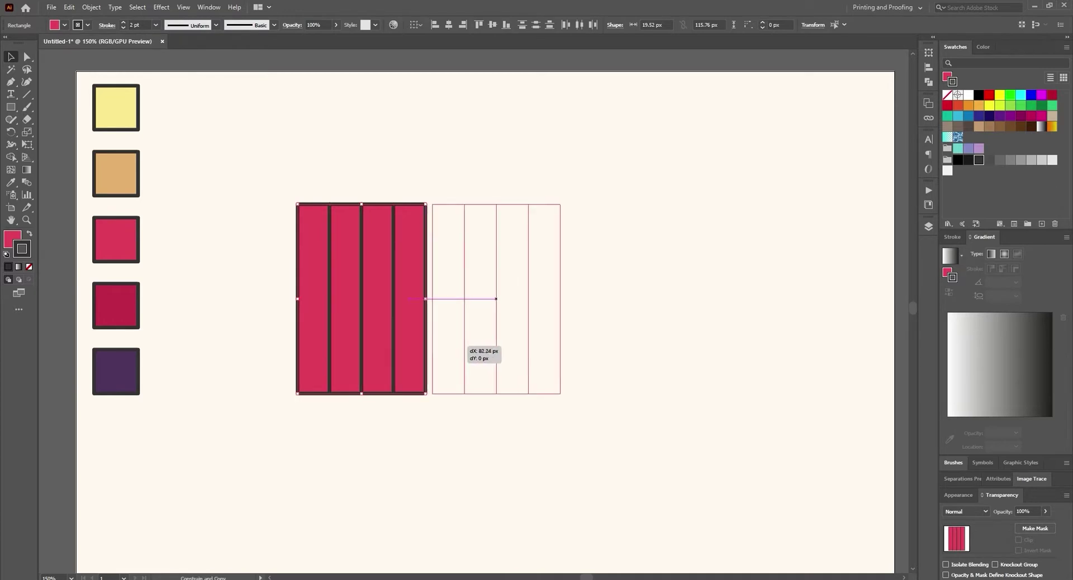
key(ctrl+shift+a)
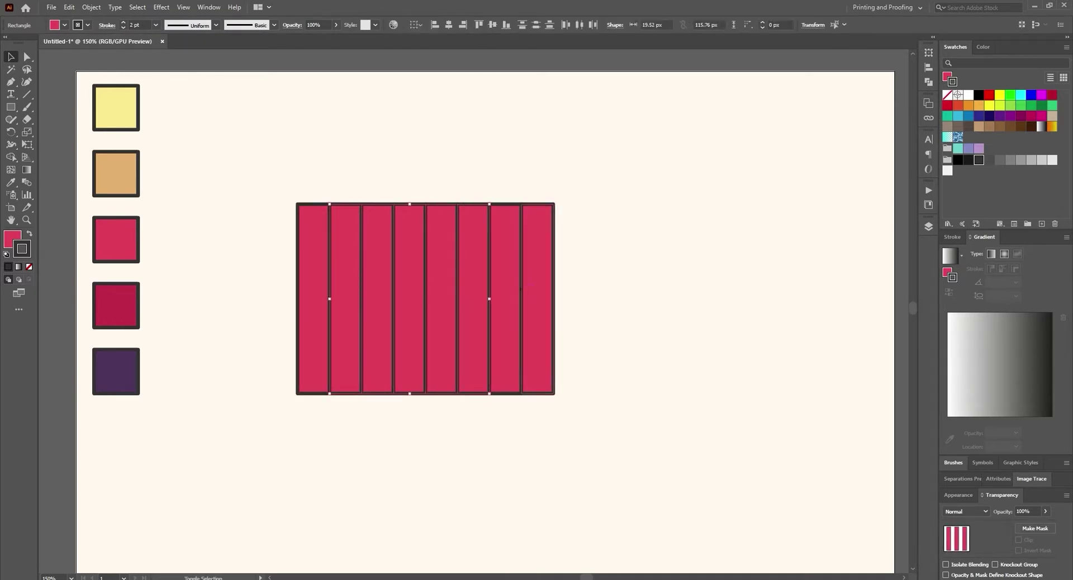
click(553, 294)
key(Delete)
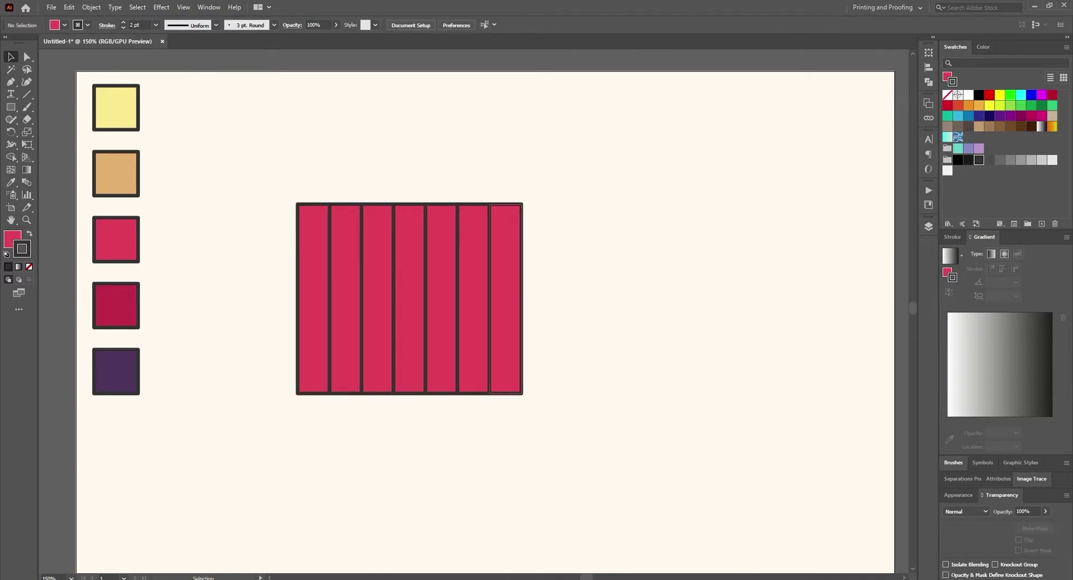
Fill every other stripe white, then zoom in on the striped block.
click(473, 299)
shift+click(410, 299)
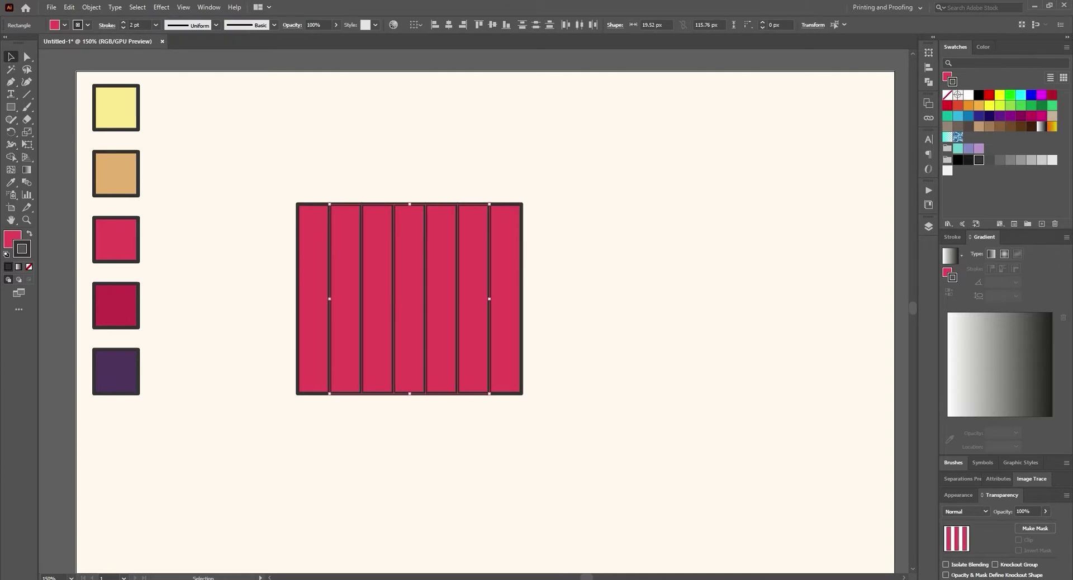
key(d)
key(ctrl+shift+a)
key(ctrl+0)
key(ctrl+equal)
key(ctrl+equal)
key(ctrl+equal)
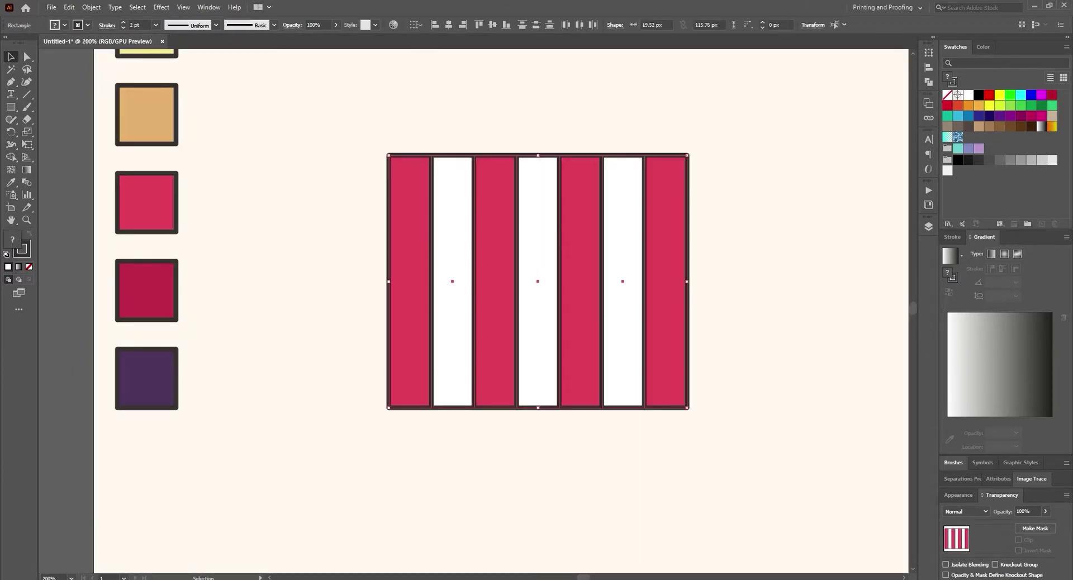
key(ctrl+shift+a)
Draw dark round-capped vertical lines in the left stripe and the sixth stripe.
key(ctrl+equal)
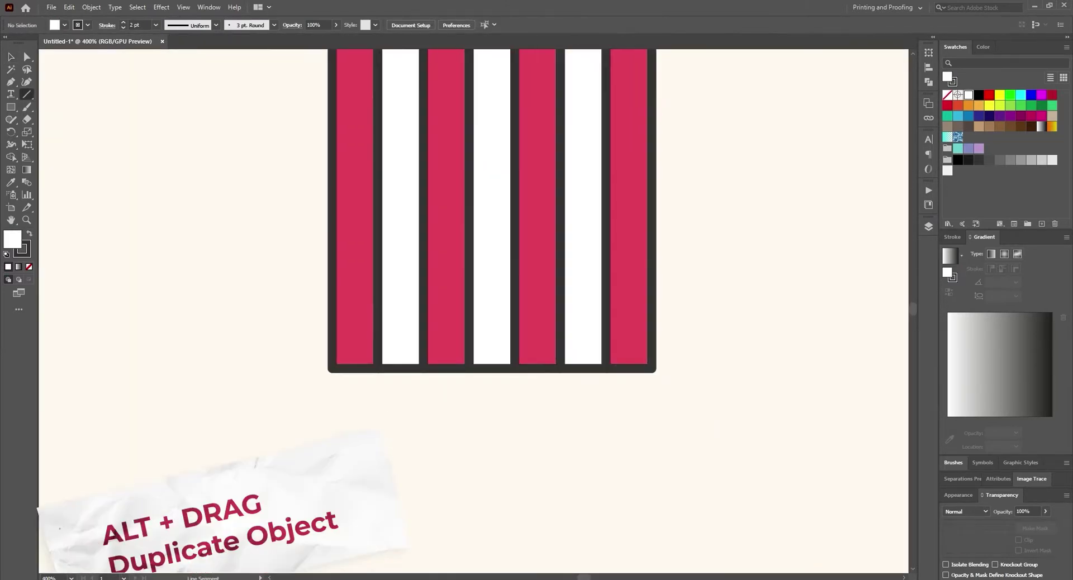
key(backslash)
mouse_move(354, 116)
mouse_down()
mouse_move(354, 364)
mouse_move(352, 301)
mouse_up()
key(ctrl+equal)
key(ctrl+equal)
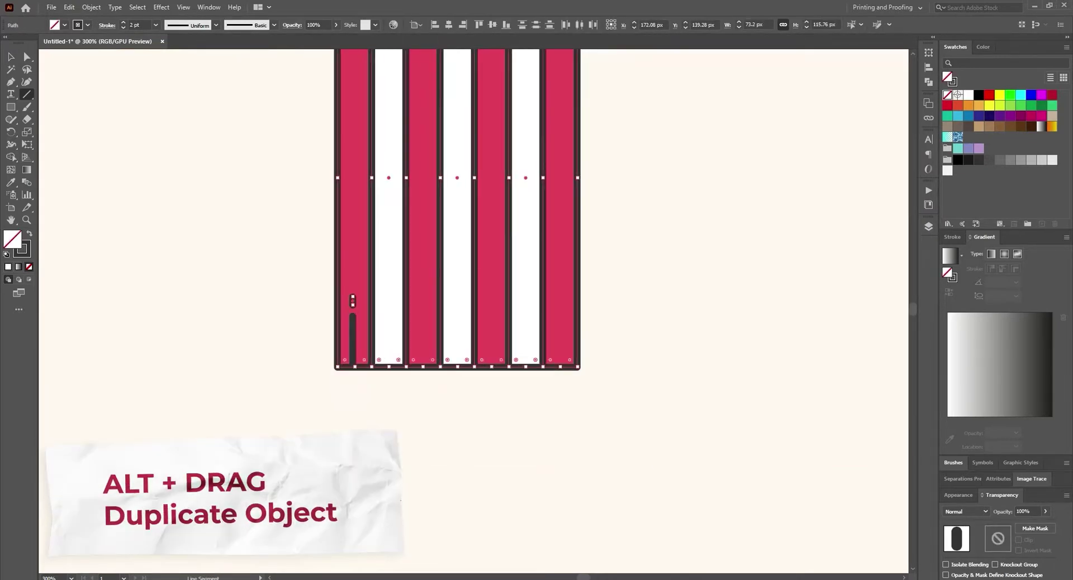
key(ctrl+minus)
key(ctrl+minus)
key(ctrl+minus)
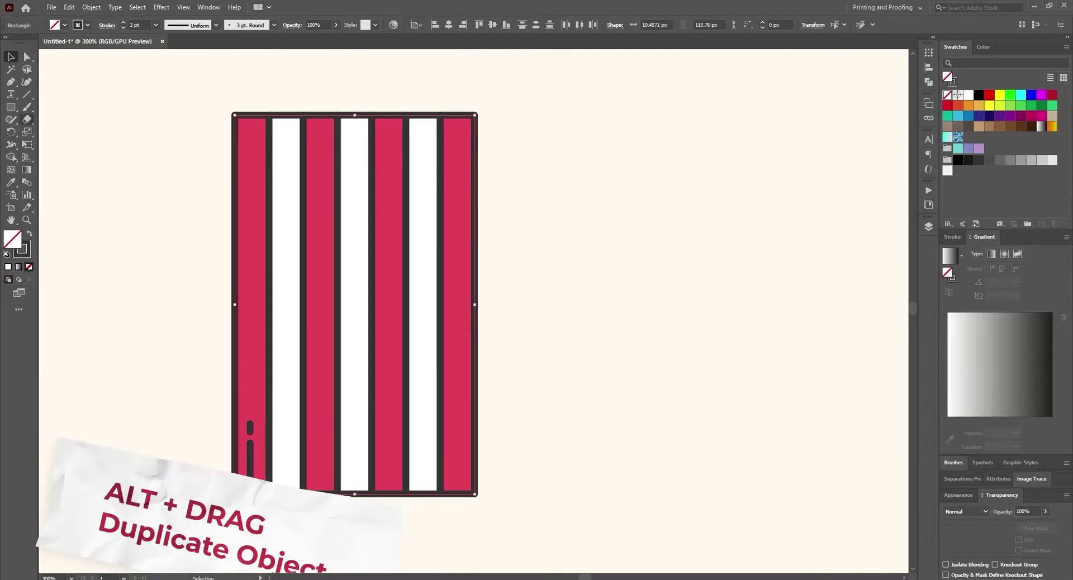
key(ctrl+equal)
key(ctrl+equal)
key(ctrl+shift+a)
drag(522, 507, 522, 135)
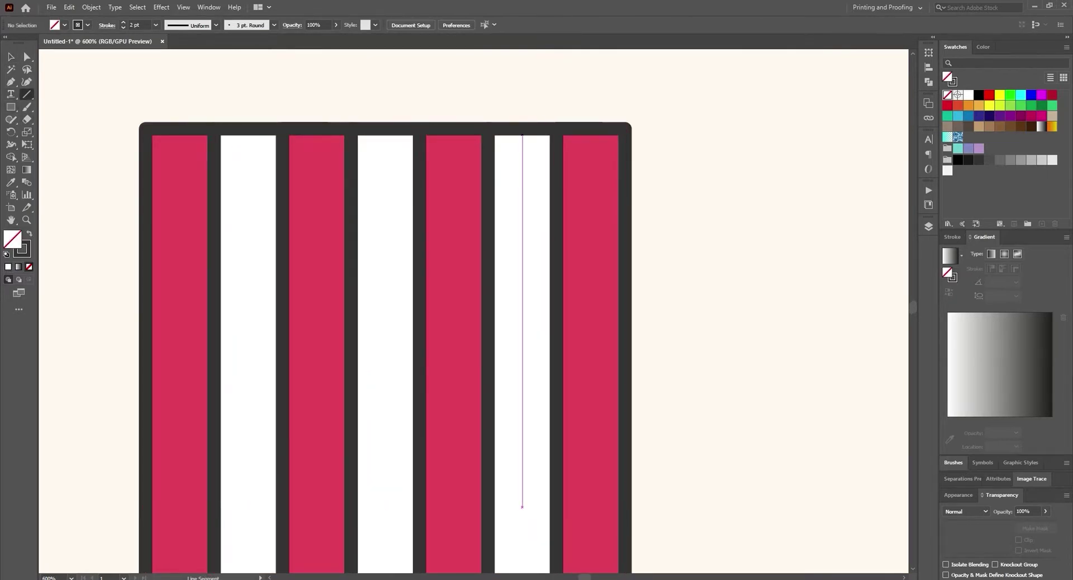
mouse_move(511, 170)
mouse_down()
mouse_move(511, 155)
mouse_move(536, 250)
mouse_up()
Add more short dark vertical accents in the last stripe and the fifth stripe.
key(ctrl+minus)
key(ctrl+minus)
key(ctrl+minus)
scroll(612, 432, up, 2)
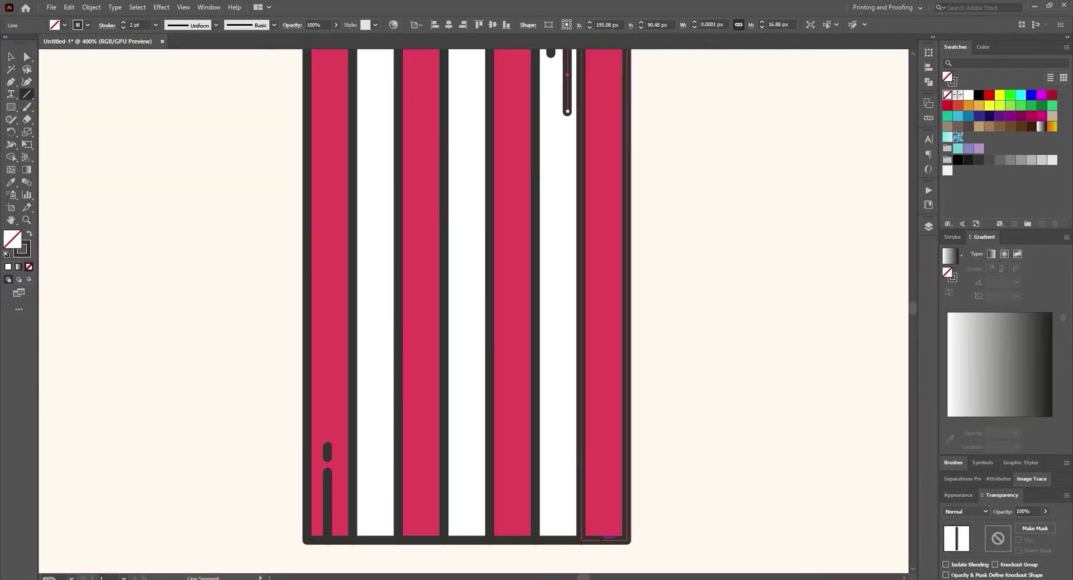
drag(601, 415, 601, 416)
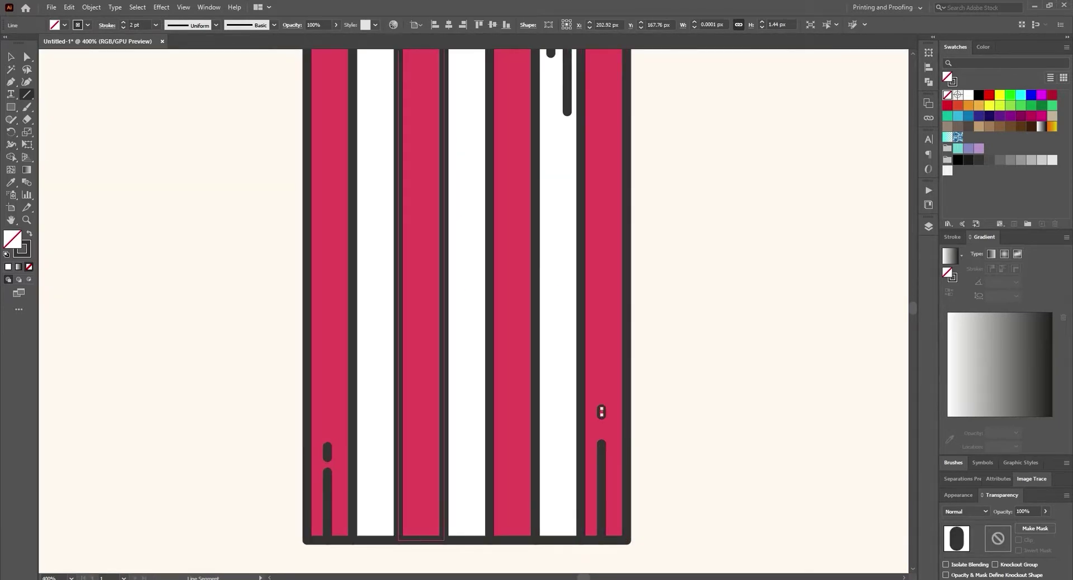
key(ctrl+minus)
key(ctrl+minus)
key(ctrl+minus)
scroll(419, 316, up, 3)
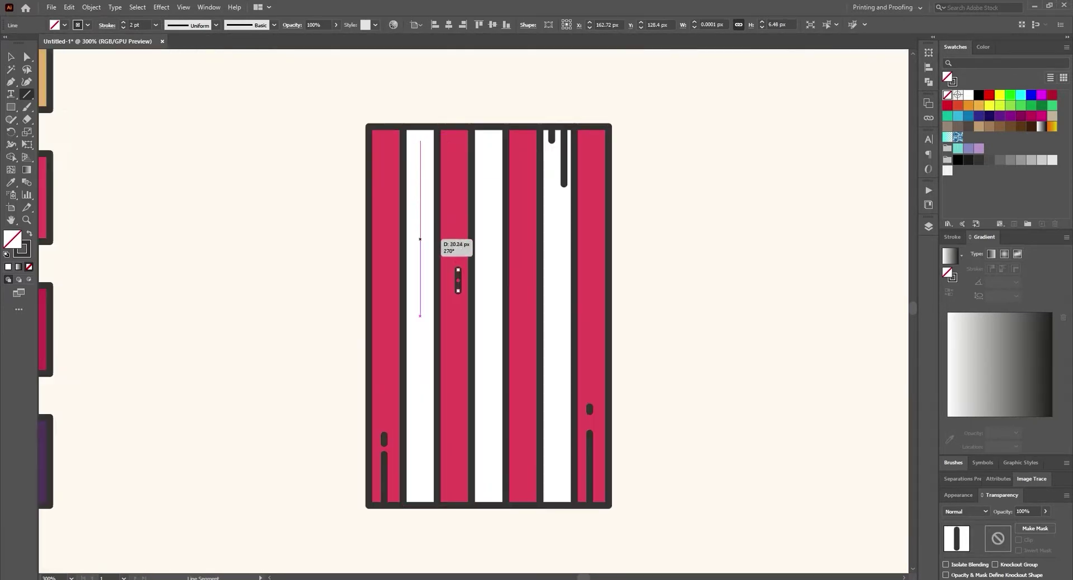
scroll(415, 305, up, 3)
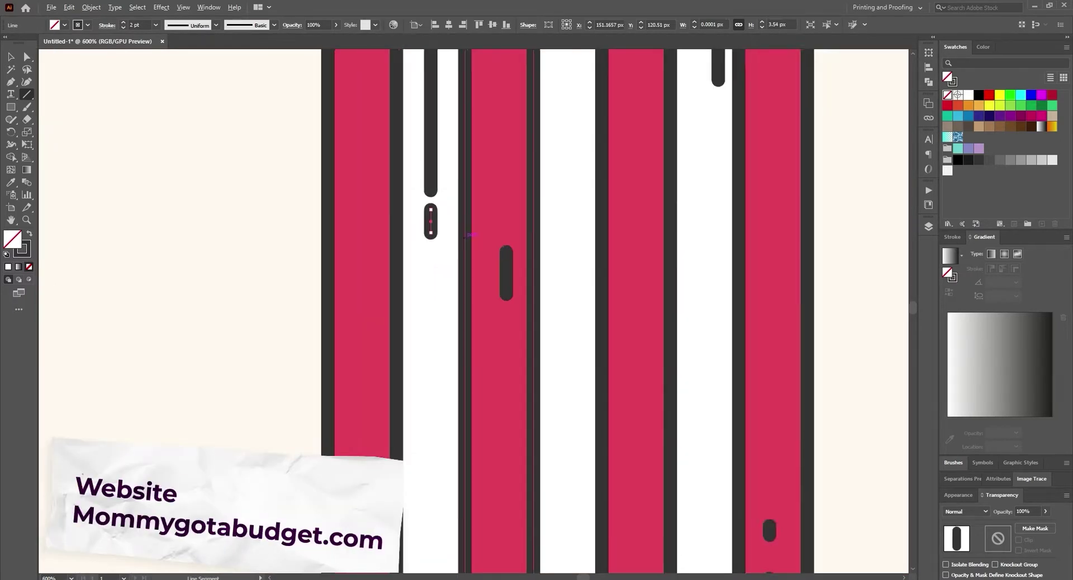
scroll(466, 235, down, 2)
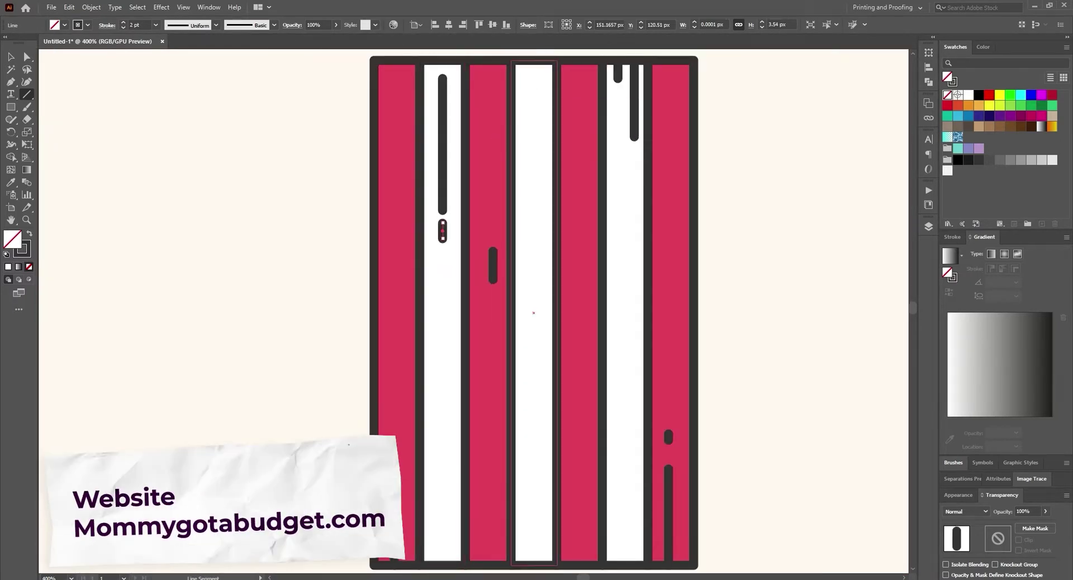
drag(579, 203, 579, 237)
mouse_move(579, 313)
mouse_down()
mouse_move(579, 252)
mouse_move(579, 286)
mouse_up()
scroll(579, 286, down, 2)
Duplicate the striped artwork to the right and unite the copy into one plain rectangle.
key(v)
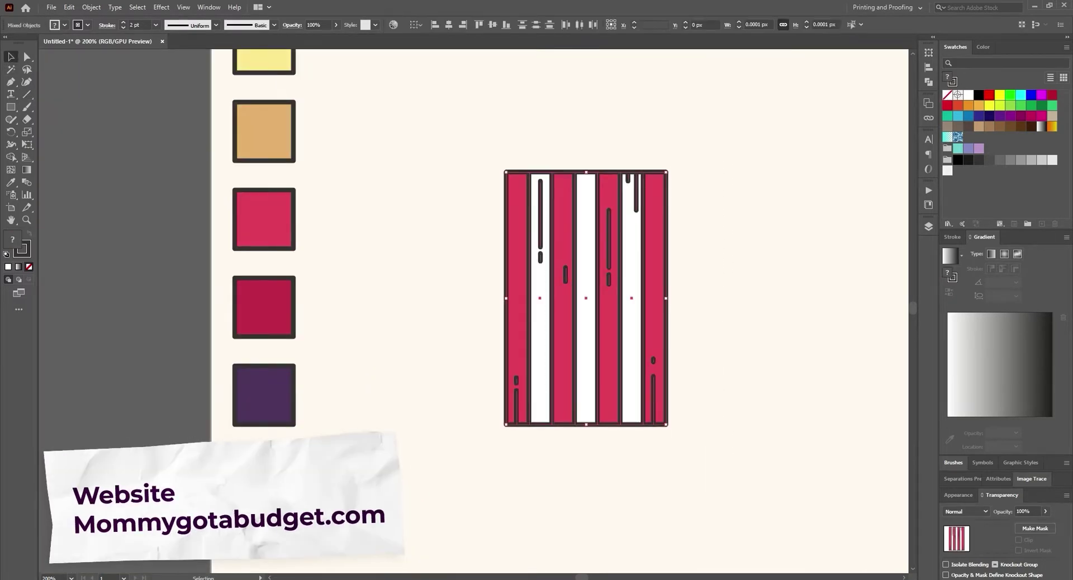
key(ctrl+shift+a)
drag(513, 306, 763, 307)
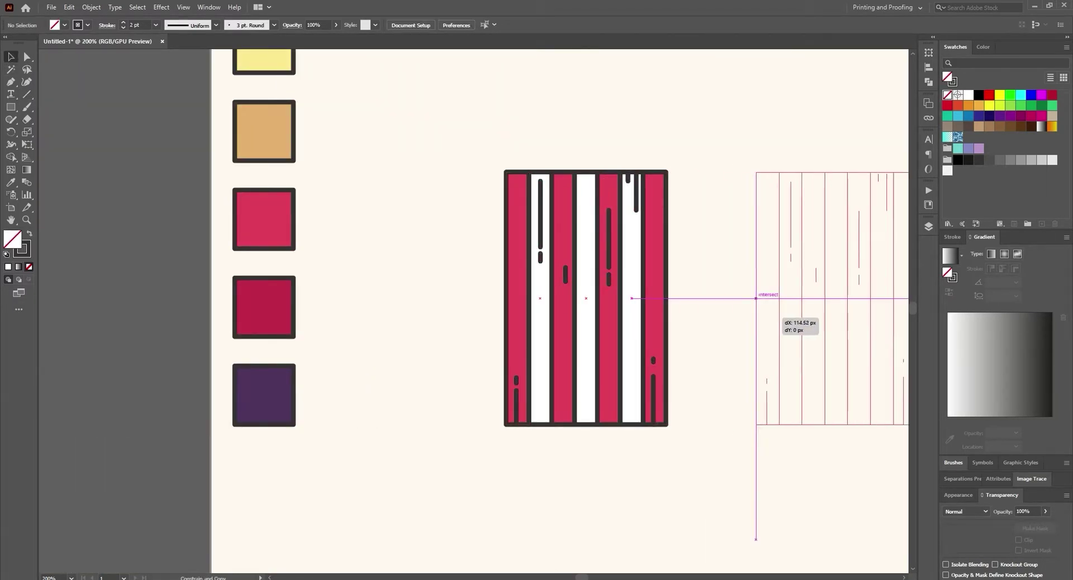
click(928, 82)
click(806, 75)
scroll(558, 302, right, 5)
Draw a large circle over the rectangle and Shape Build a curved wedge from the overlap.
click(10, 106)
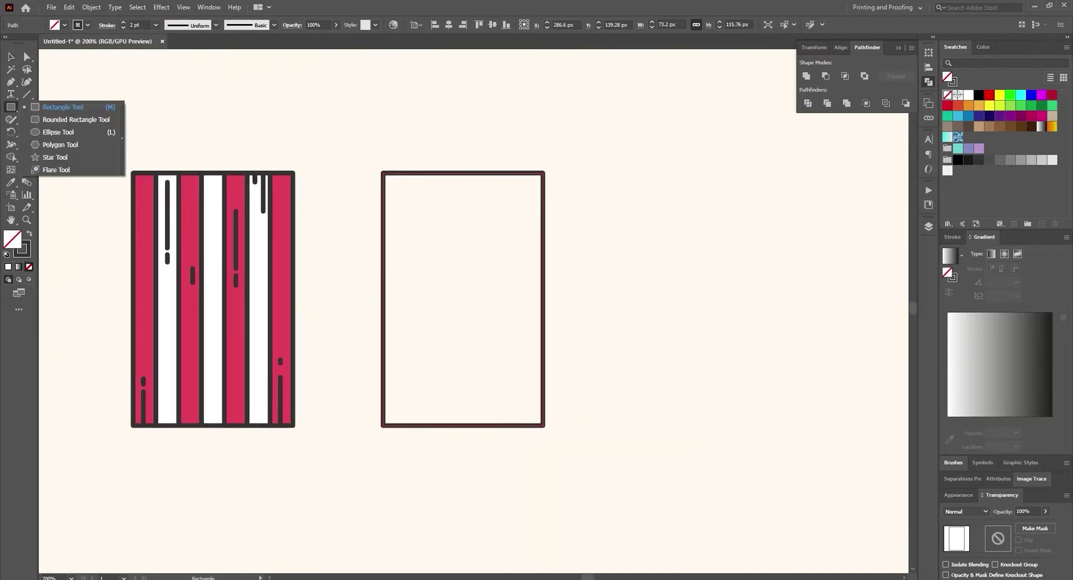
drag(486, 291, 649, 291)
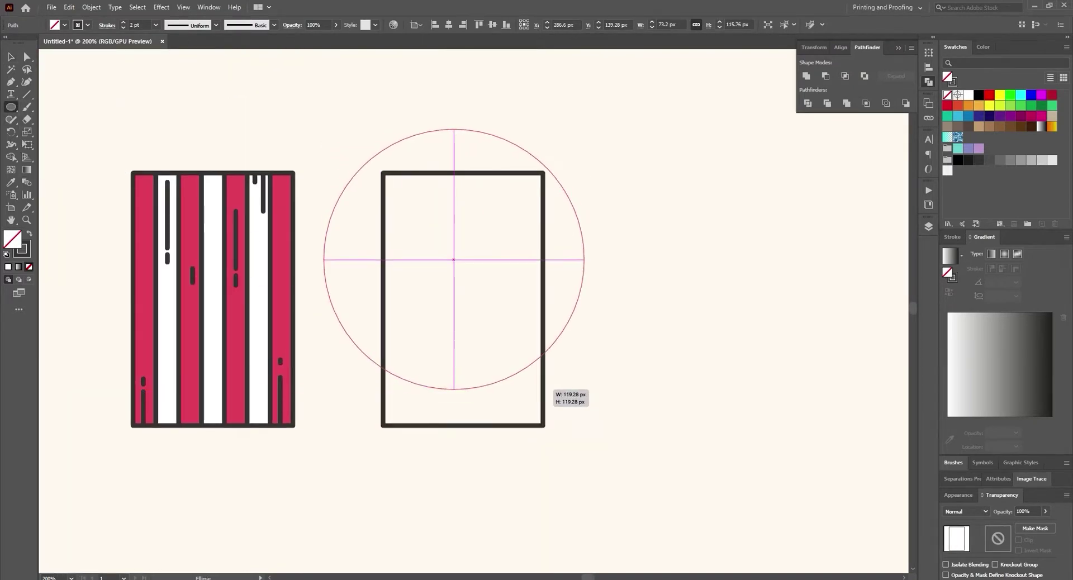
drag(631, 360, 543, 302)
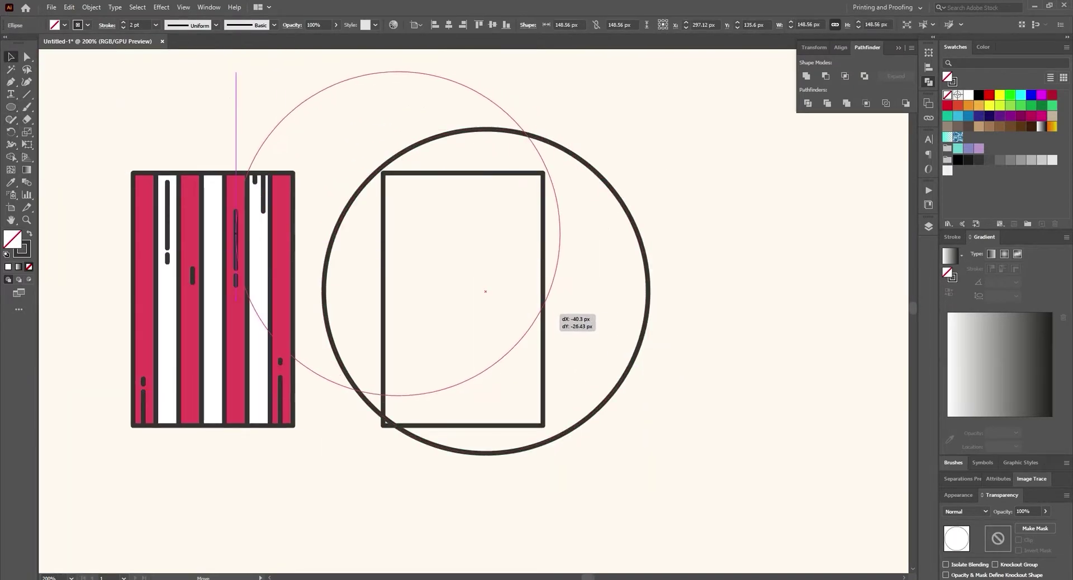
click(10, 157)
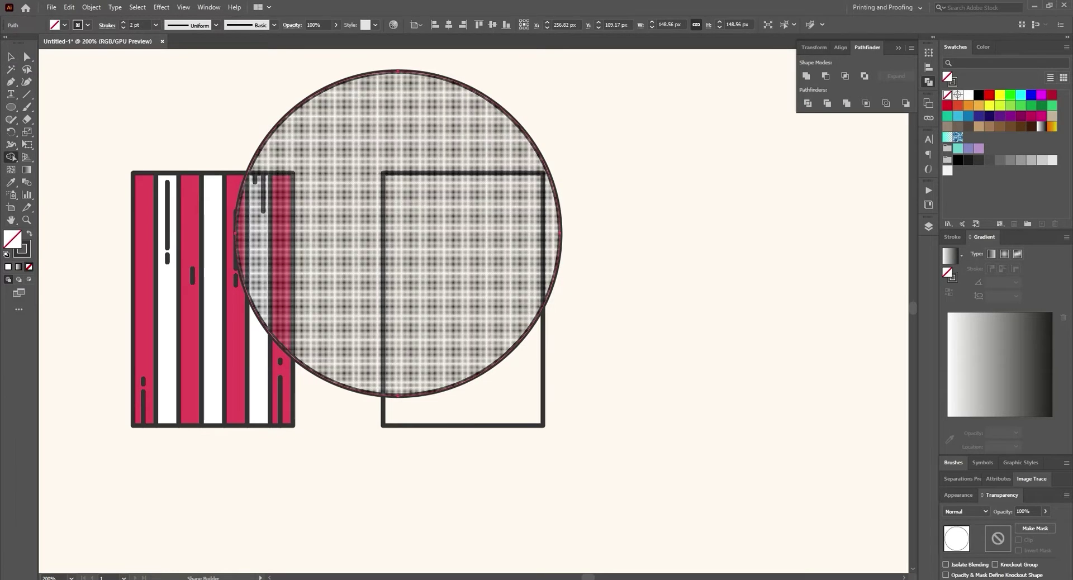
drag(479, 216, 604, 113)
key(v)
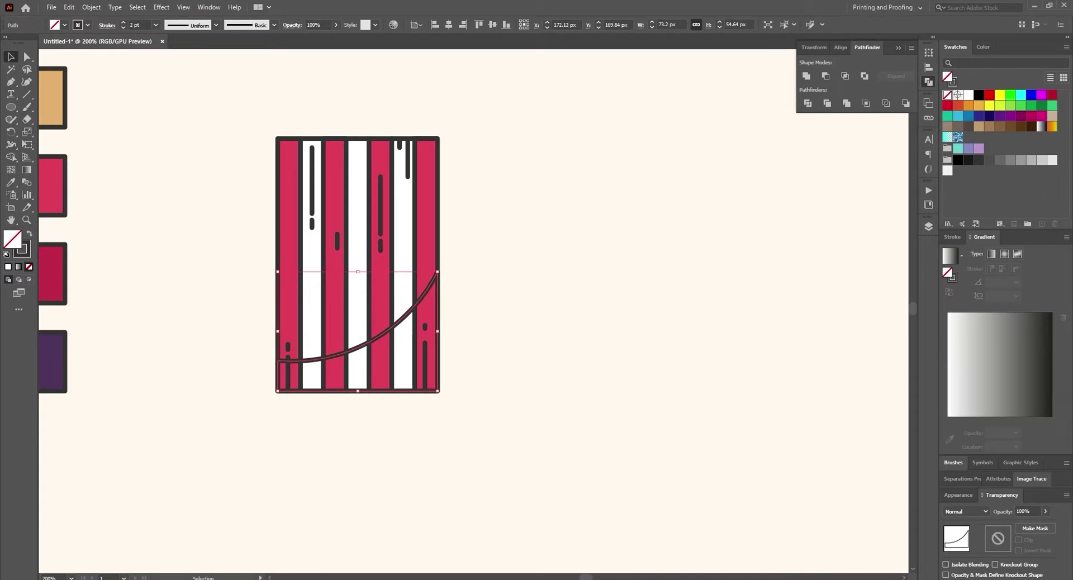
Fill the wedge dark crimson with no stroke at 20% opacity.
key(shift+x)
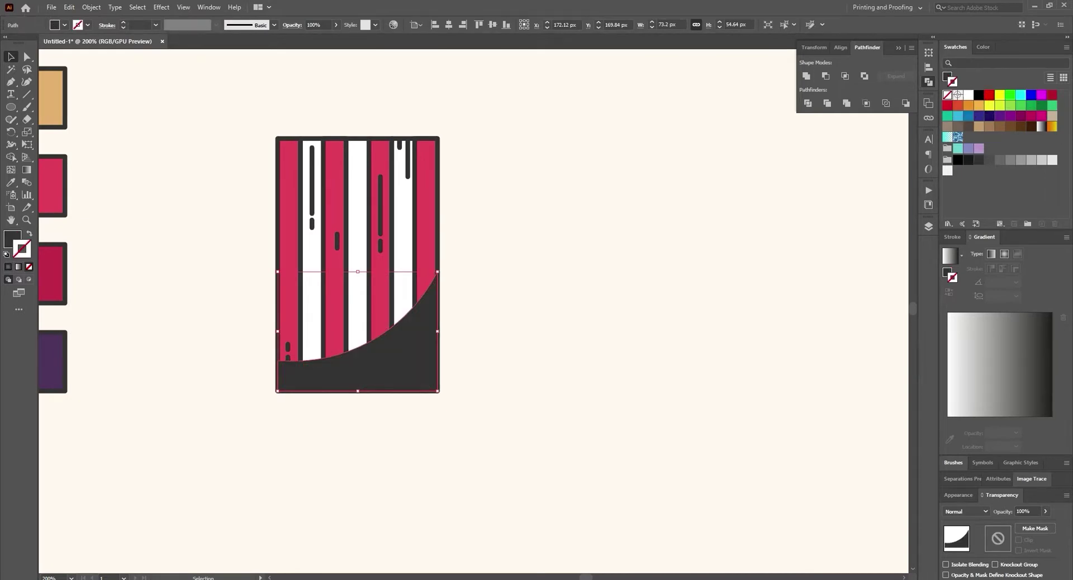
key(ctrl+plus)
text(10)
key(Return)
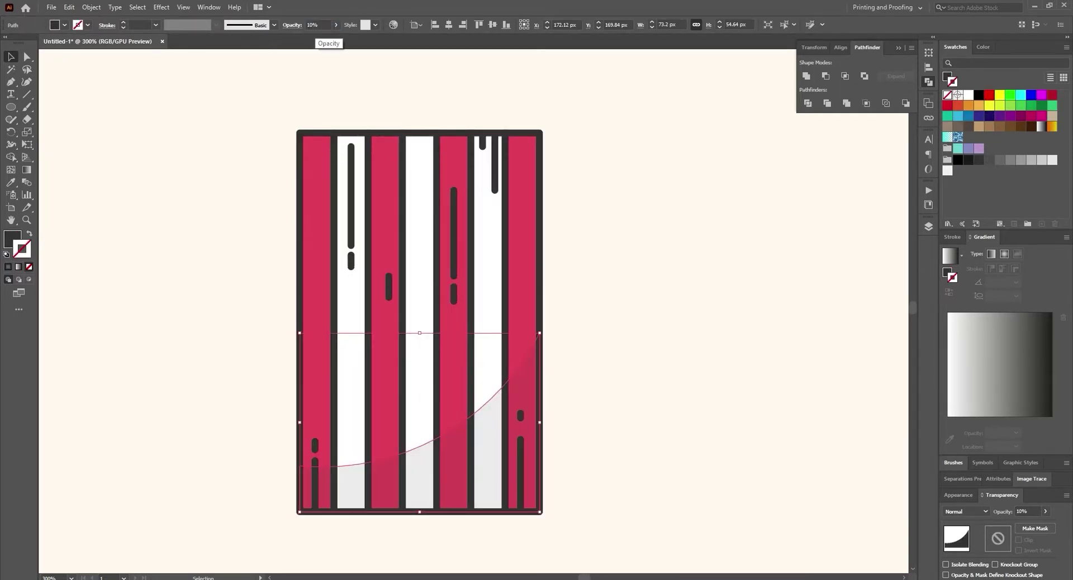
text(20)
key(Return)
key(ctrl+1)
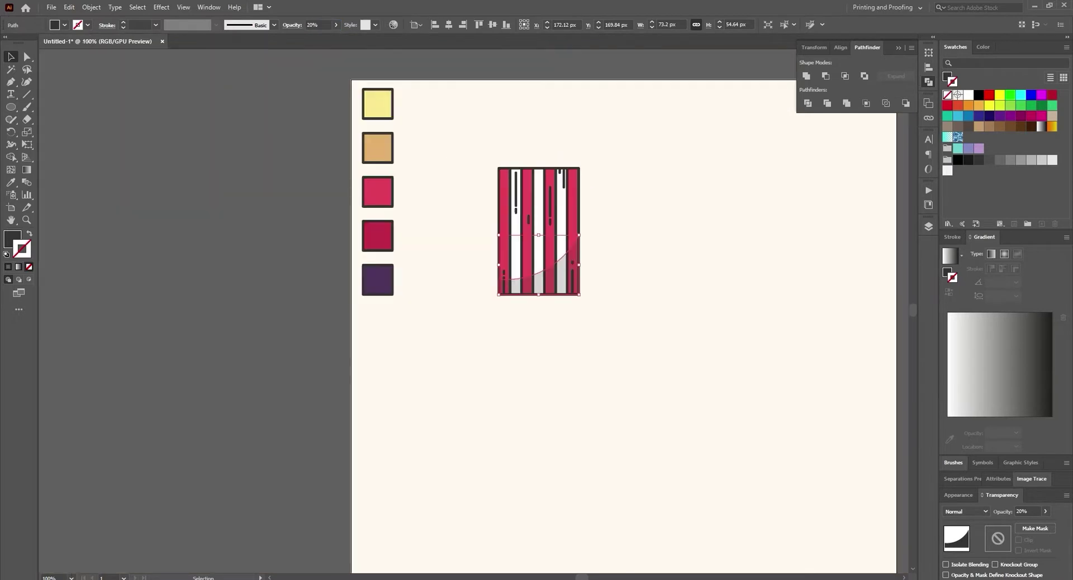
click(377, 235)
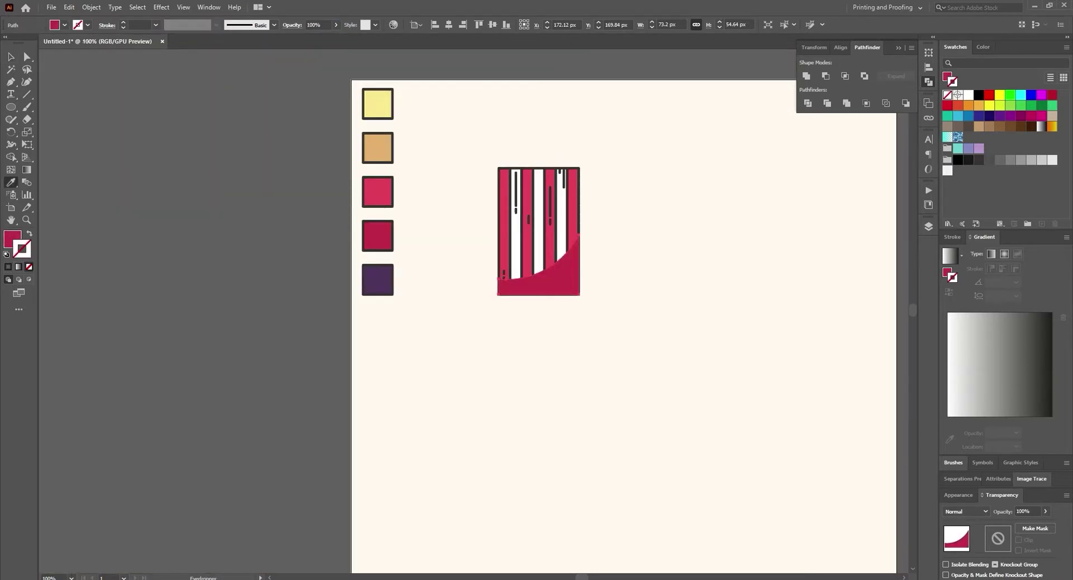
Select all the striped artwork and group it.
key(v)
key(ctrl+a)
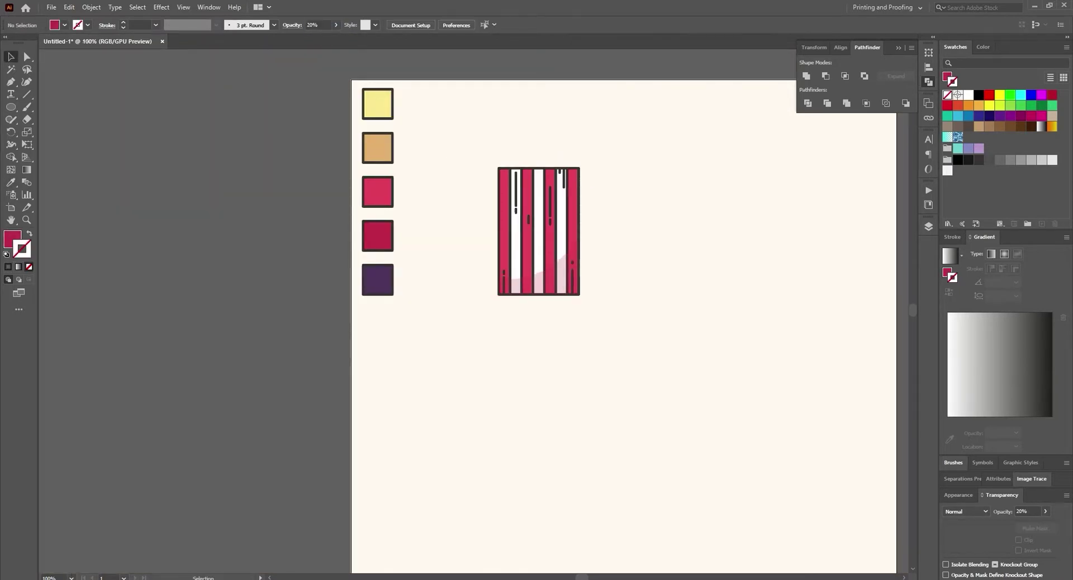
key(ctrl+plus)
key(ctrl+plus)
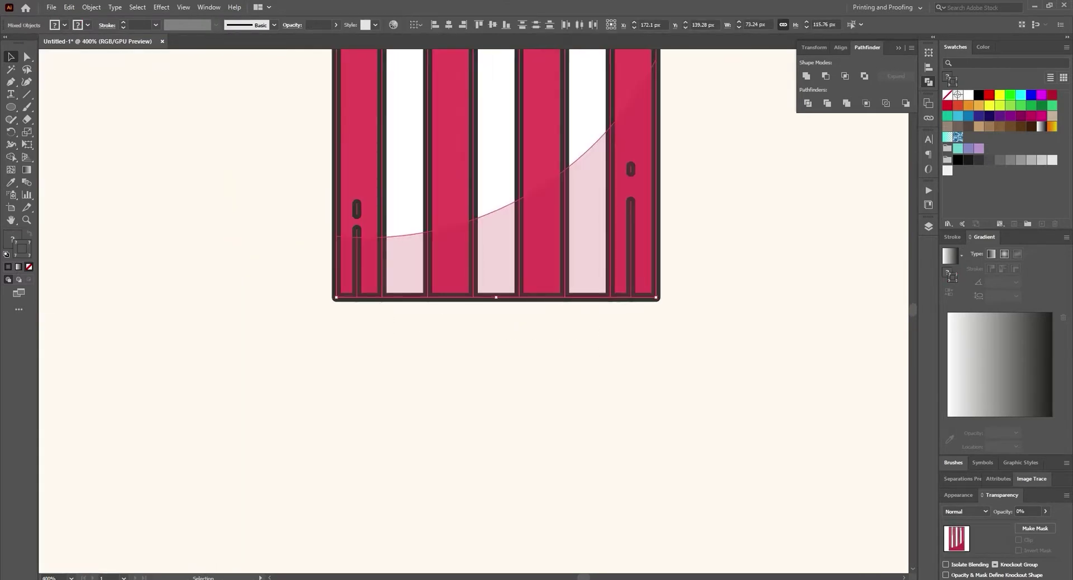
key(ctrl+minus)
key(ctrl+g)
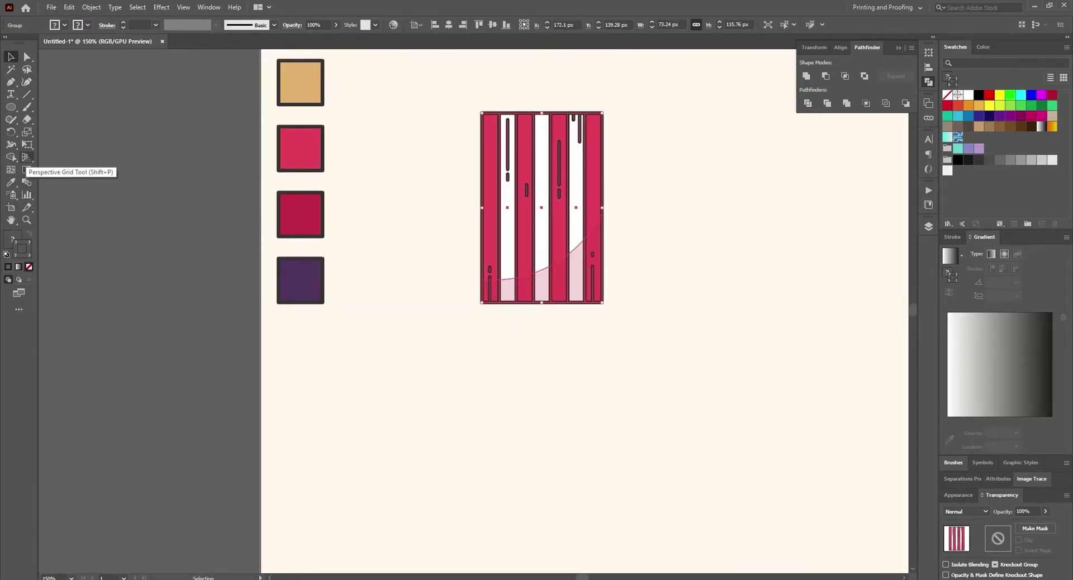
Perspective-distort the cup group, pulling the bottom corners inward so it tapers.
click(26, 144)
key(ctrl+plus)
key(ctrl+plus)
key(ctrl+plus)
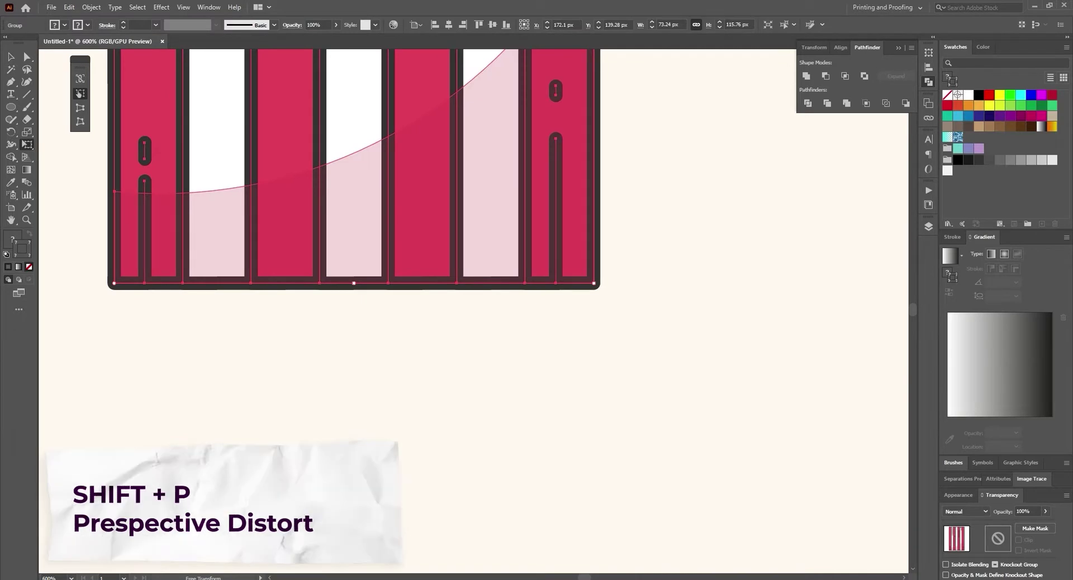
drag(114, 283, 189, 286)
key(ctrl+minus)
key(ctrl+minus)
key(ctrl+minus)
key(ctrl+minus)
key(ctrl+minus)
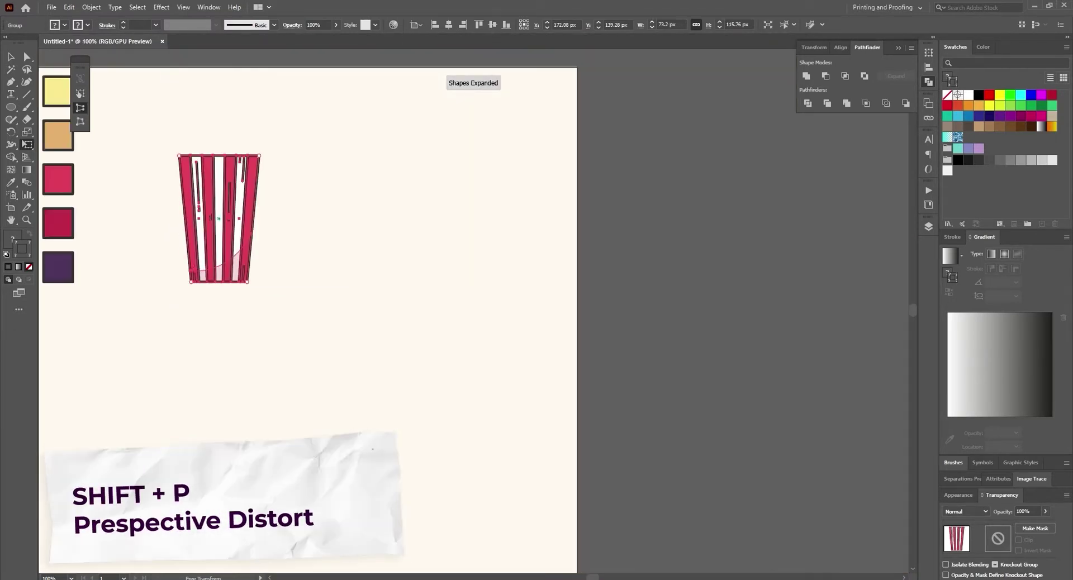
scroll(178, 190, up, 2)
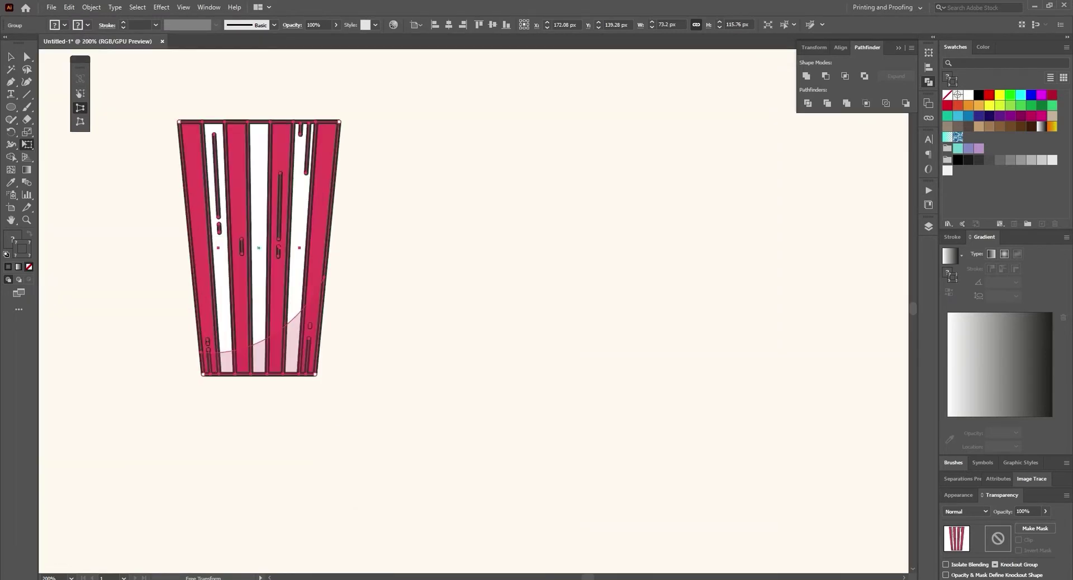
drag(11, 107, 30, 107)
scroll(170, 74, up, 2)
Draw a white outlined rim bar across the cup top and a white circle on its middle.
drag(177, 143, 390, 175)
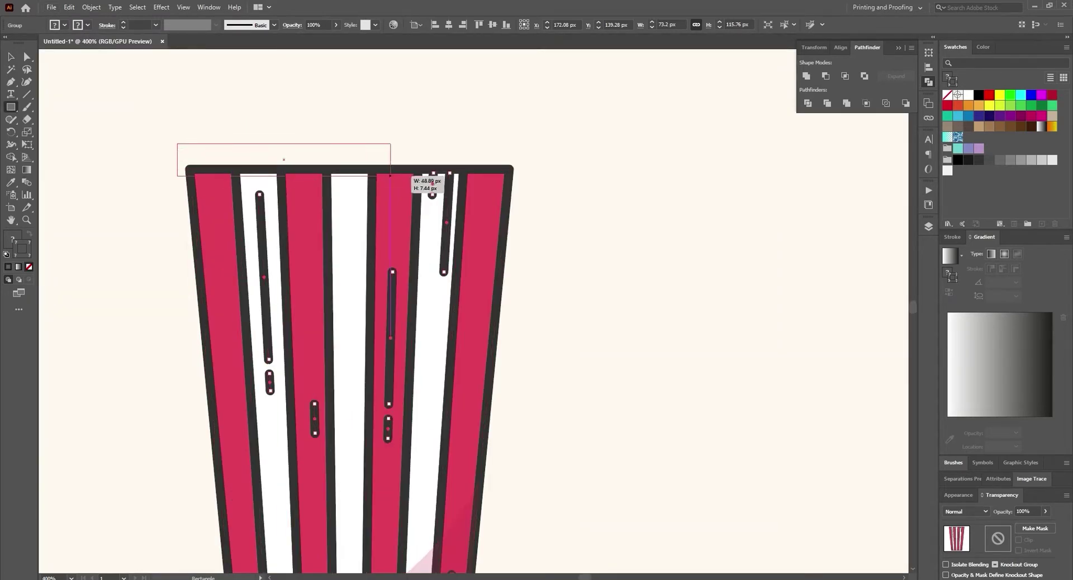
drag(517, 169, 517, 168)
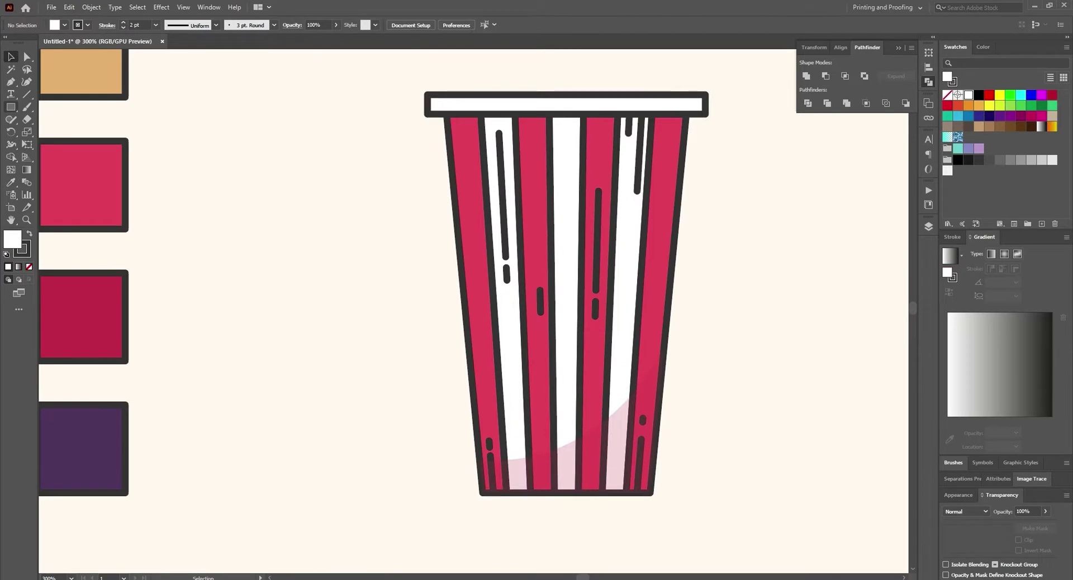
click(10, 106)
click(61, 131)
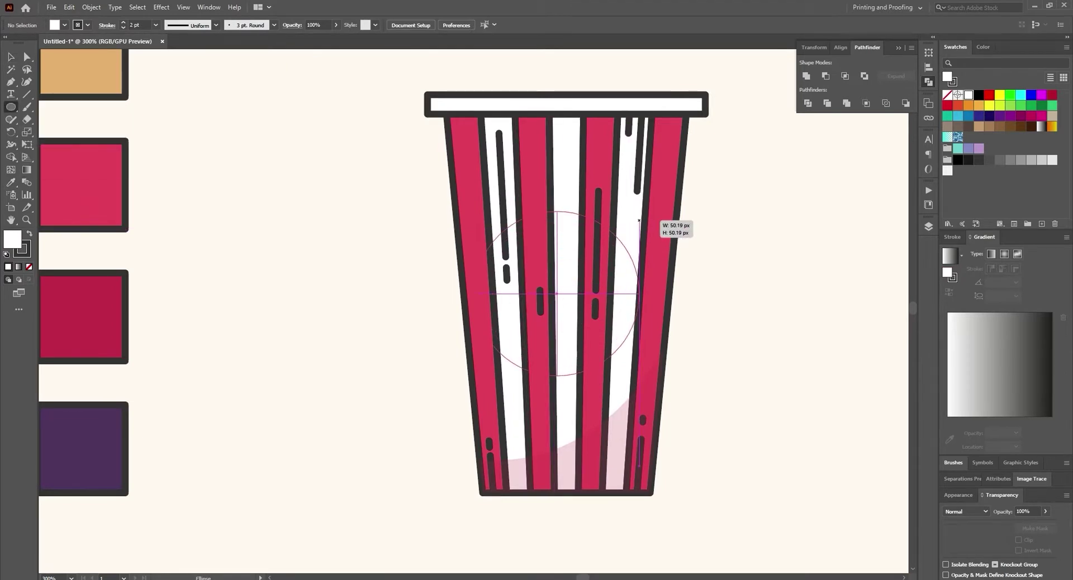
drag(651, 205, 652, 199)
drag(556, 293, 561, 293)
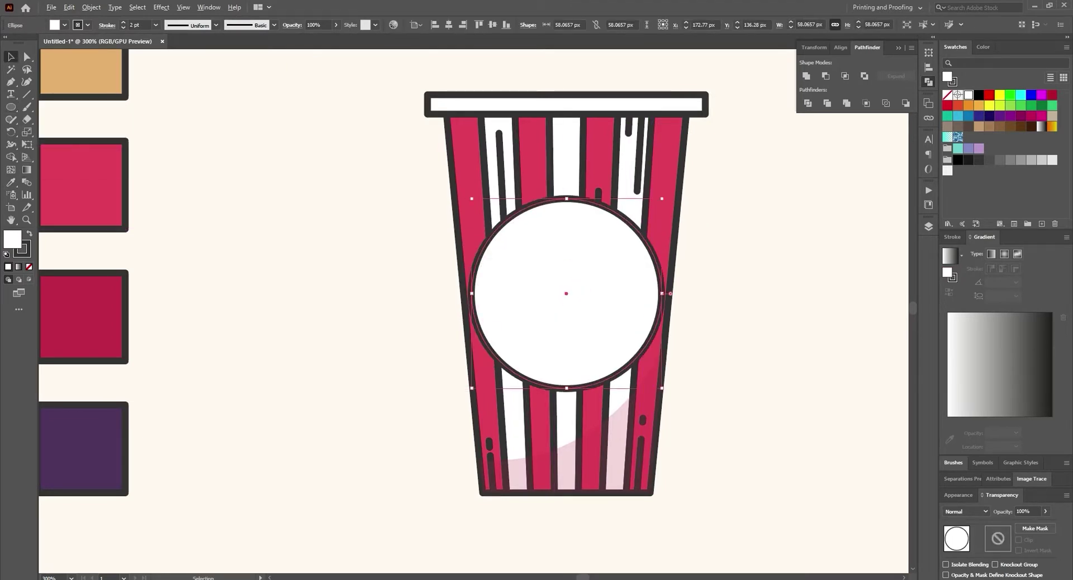
scroll(561, 293, down, 3)
scroll(562, 293, up, 4)
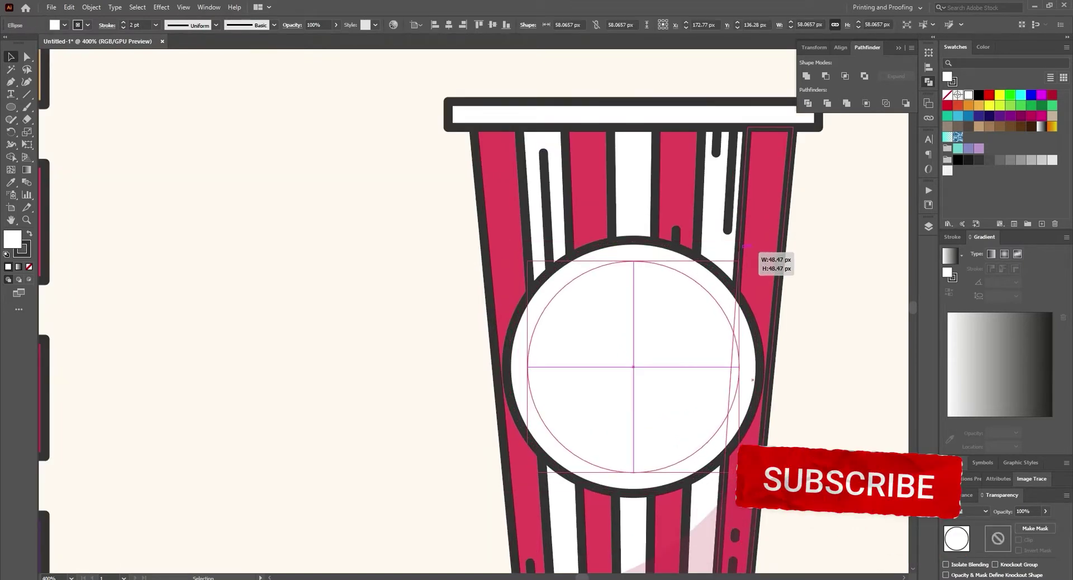
scroll(752, 380, down, 5)
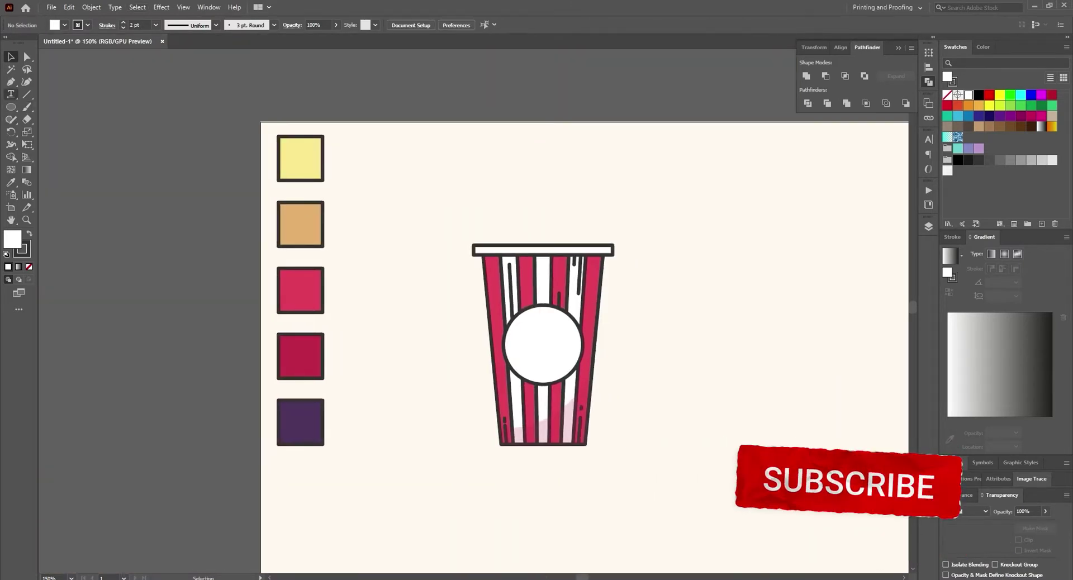
Type 'POP' and 'CORN' on two lines and set the font to Algerian.
key(t)
click(691, 330)
text(POP)
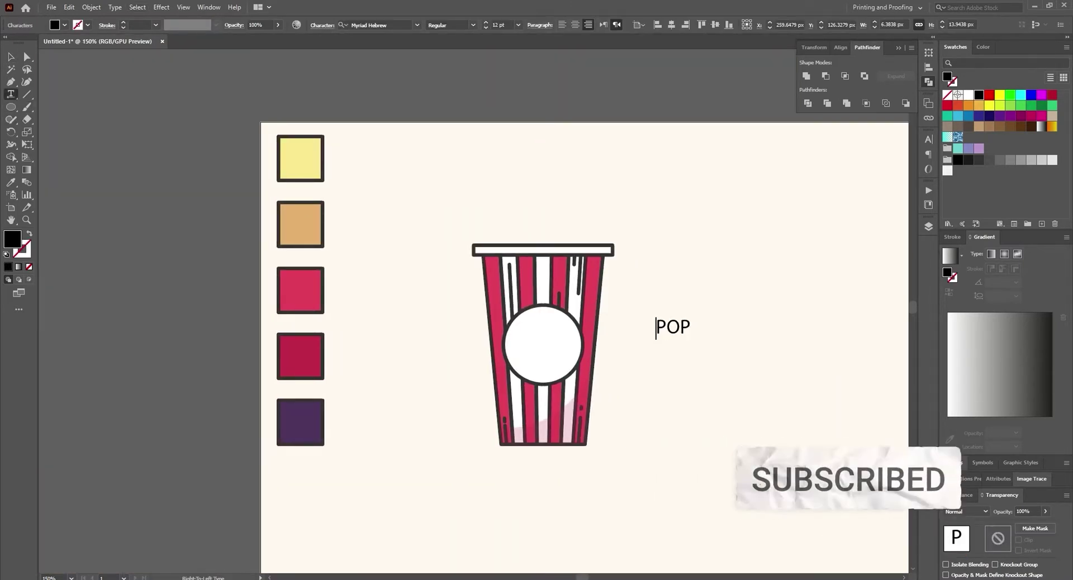
key(Return)
text(CORN)
key(ctrl+a)
key(Escape)
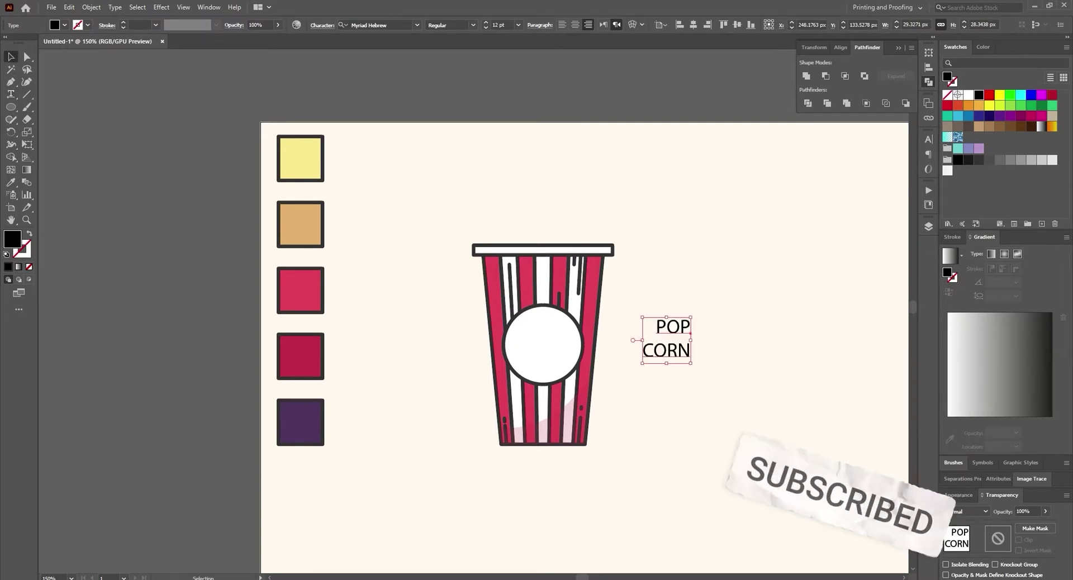
click(417, 25)
click(384, 271)
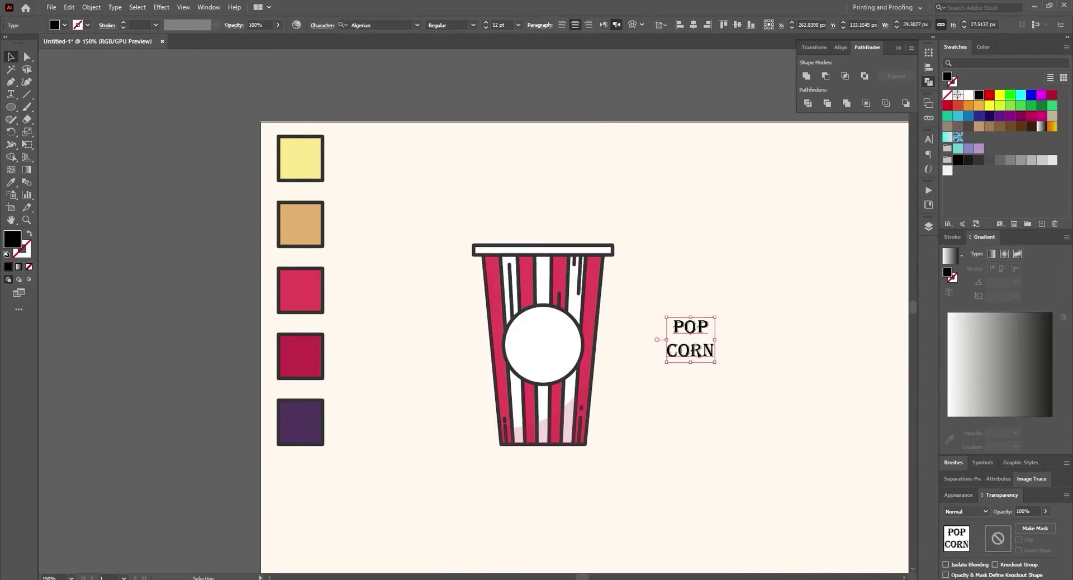
Move and enlarge the POP CORN text inside the white circle and colour it crimson.
drag(698, 353, 544, 353)
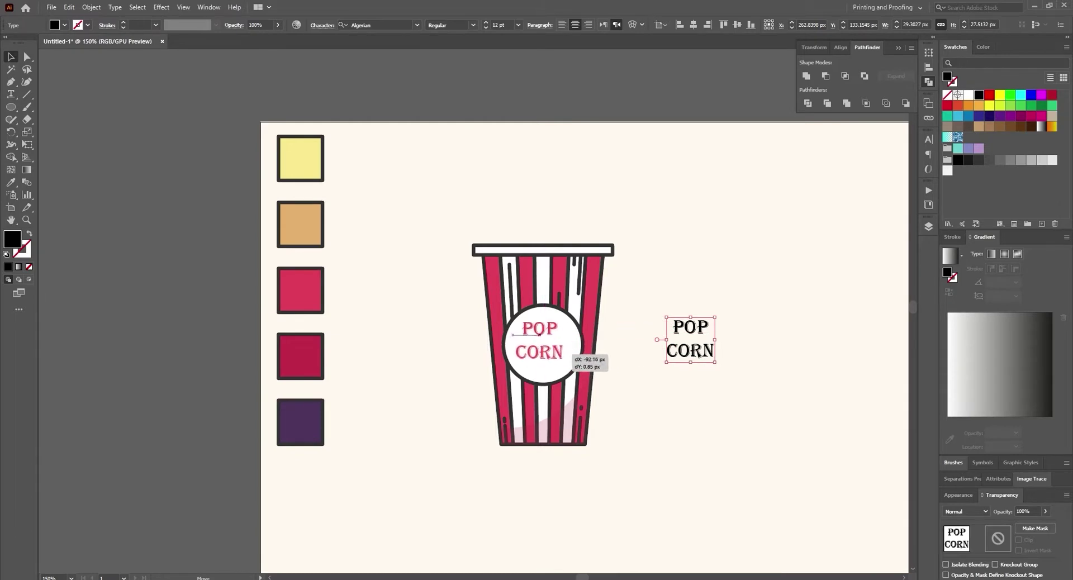
scroll(544, 353, up, 3)
scroll(534, 363, down, 3)
drag(621, 386, 637, 400)
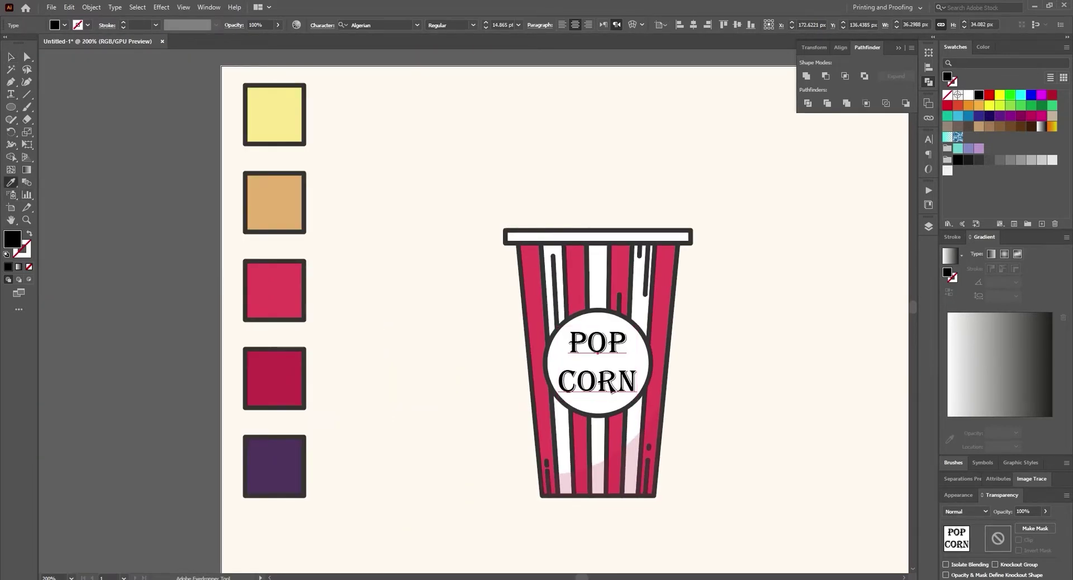
click(275, 465)
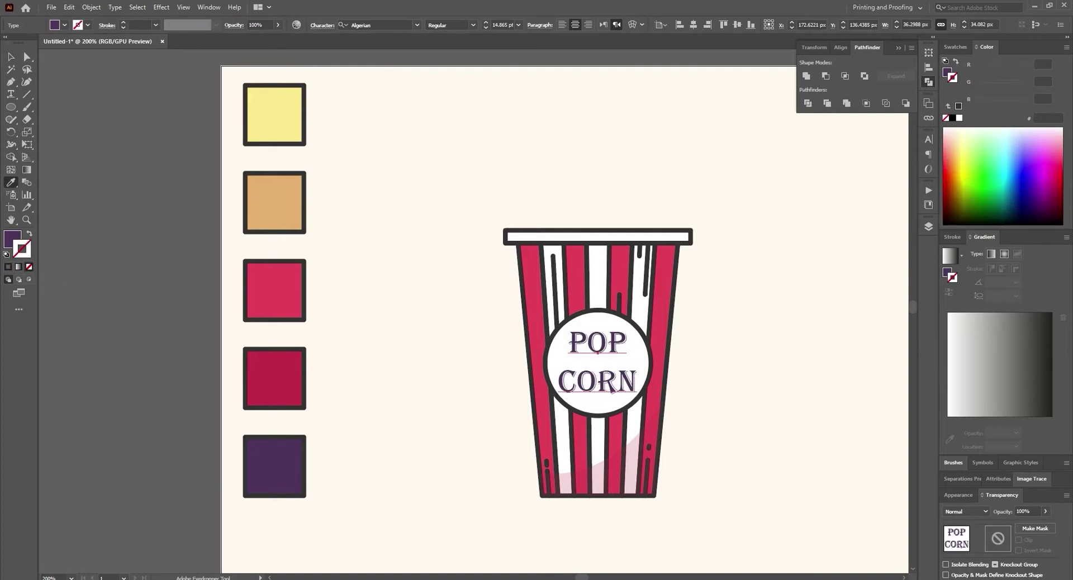
click(278, 349)
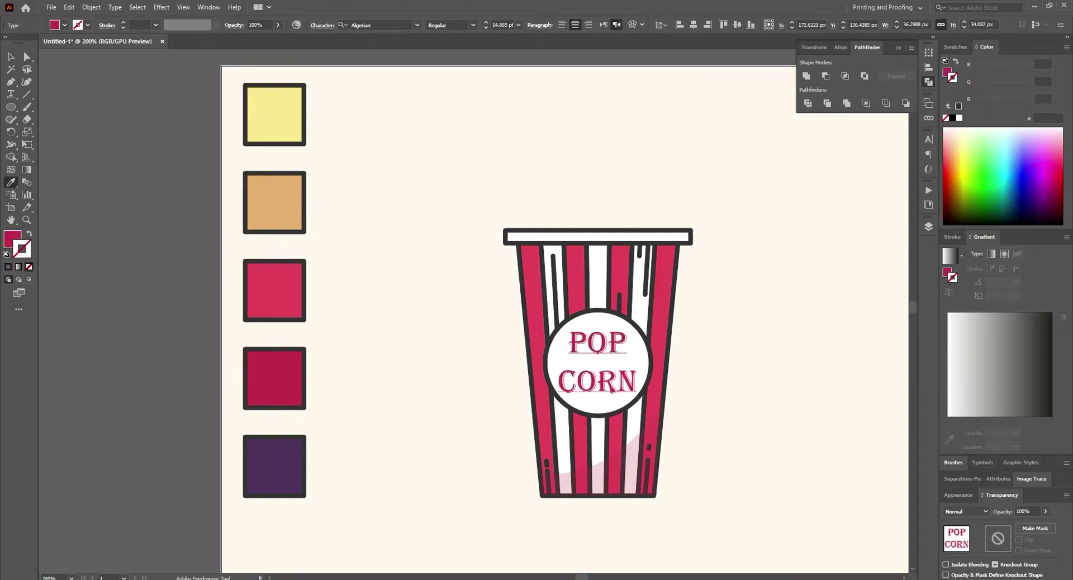
key(v)
key(ctrl+plus)
key(ctrl+plus)
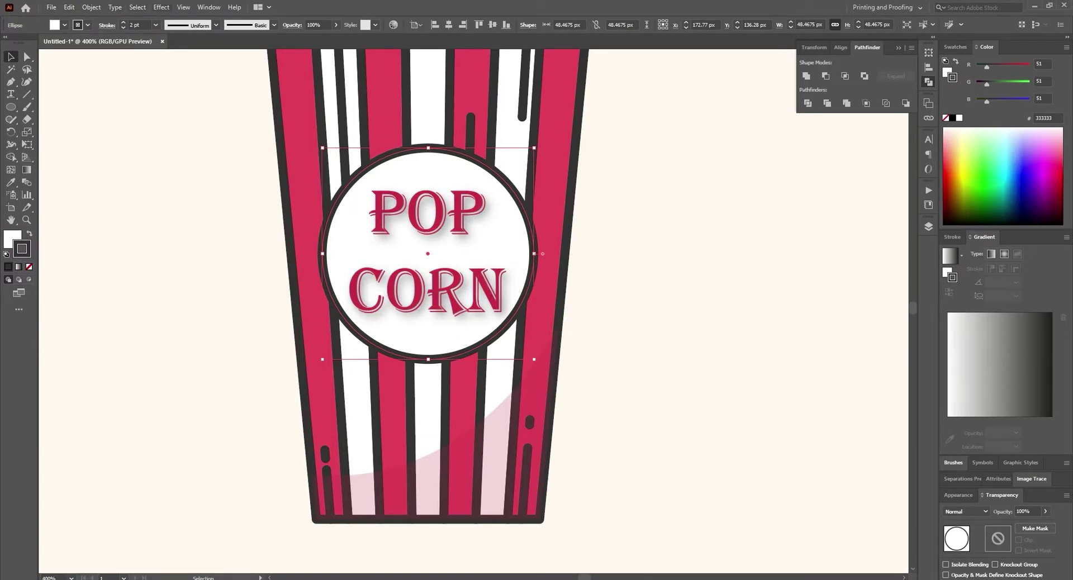
Select the whole popcorn cup and scale it up larger.
click(161, 7)
key(Escape)
key(ctrl+minus)
key(ctrl+minus)
key(ctrl+minus)
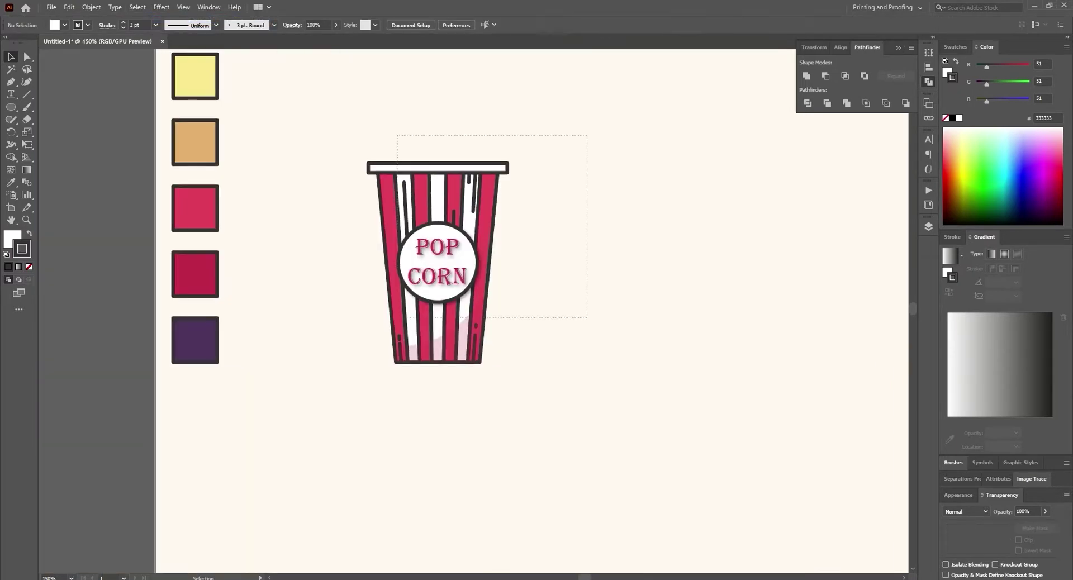
drag(586, 136, 359, 335)
drag(508, 364, 578, 464)
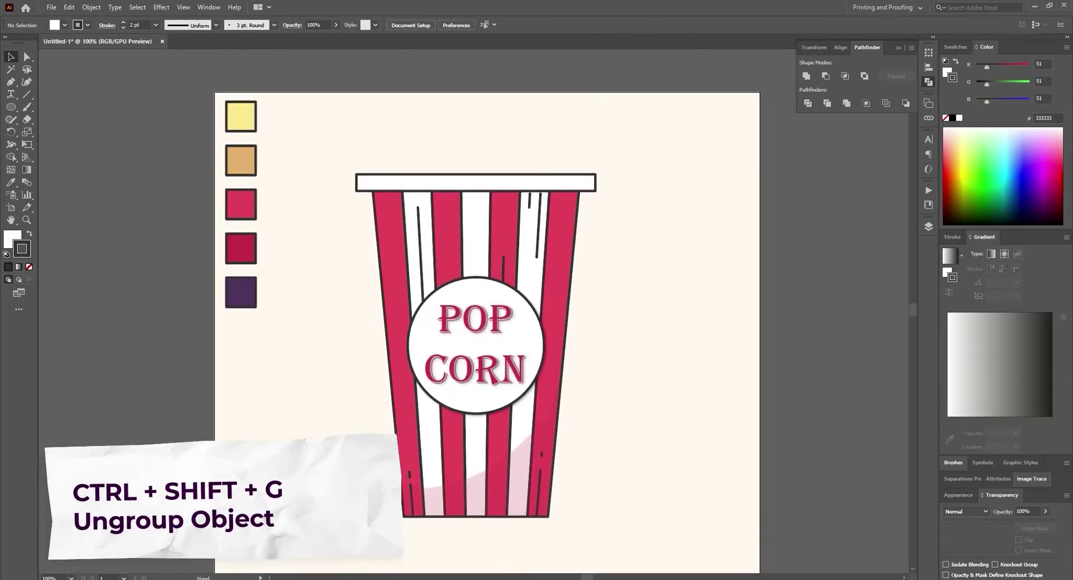
Duplicate the rim rectangle upward and Shape Build away the top band, keeping a curved sliver.
key(a)
key(ctrl+plus)
key(ctrl+plus)
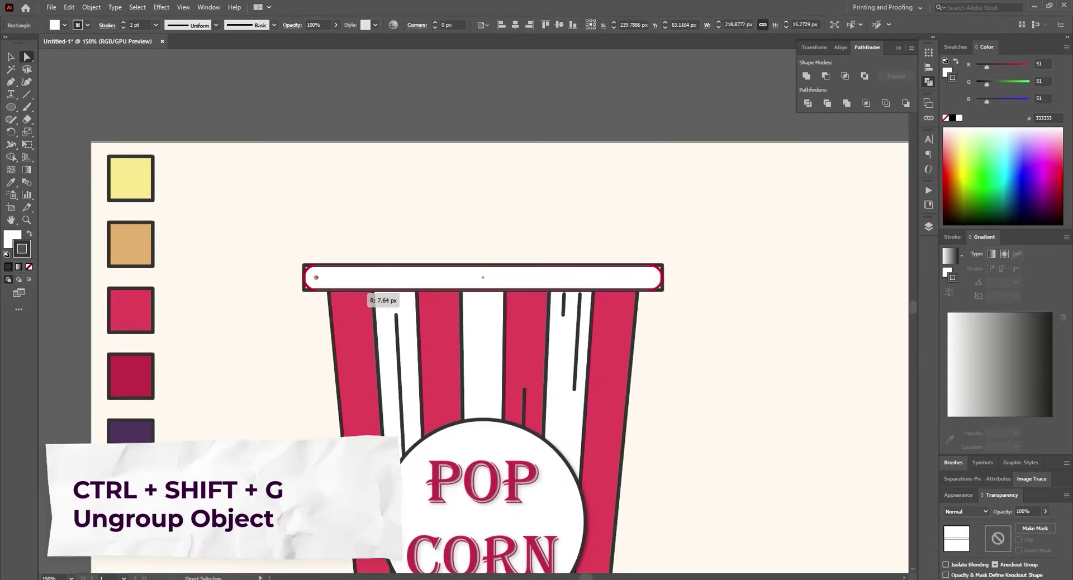
key(ctrl+plus)
key(ctrl+plus)
key(v)
click(106, 286)
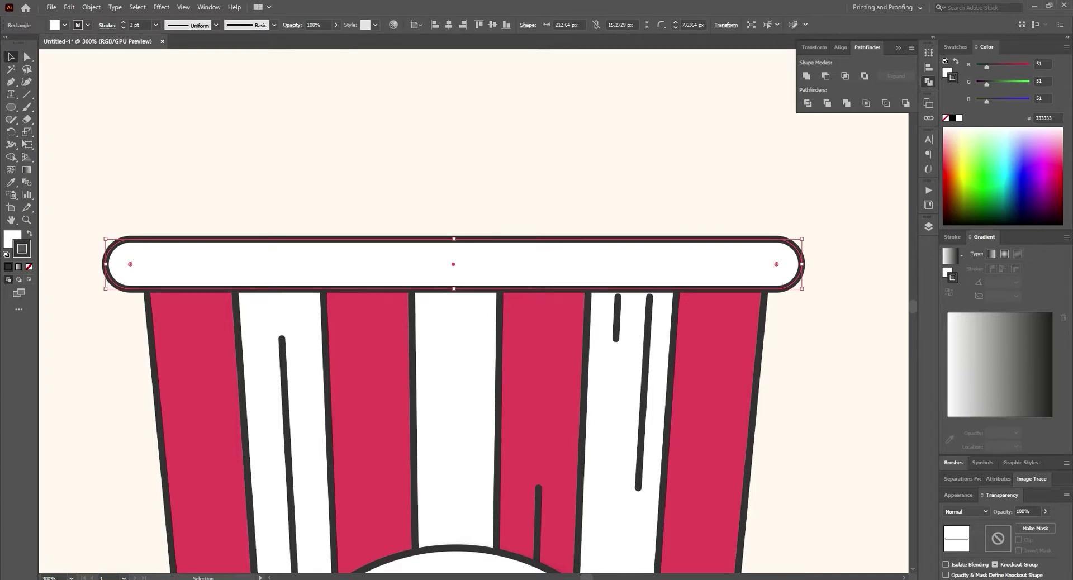
drag(453, 263, 453, 163)
drag(493, 227, 430, 89)
click(11, 158)
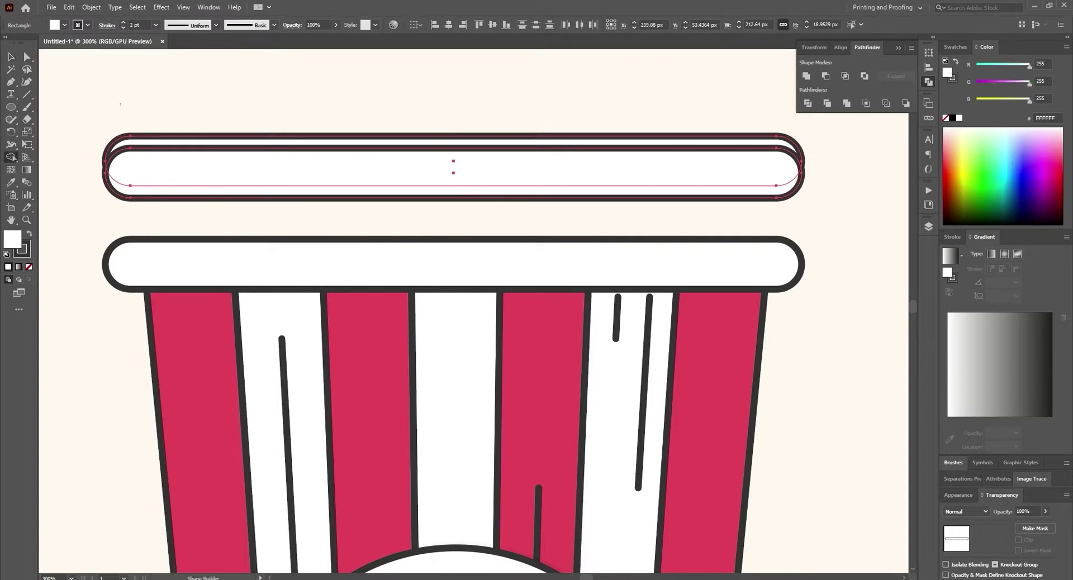
alt+click(229, 141)
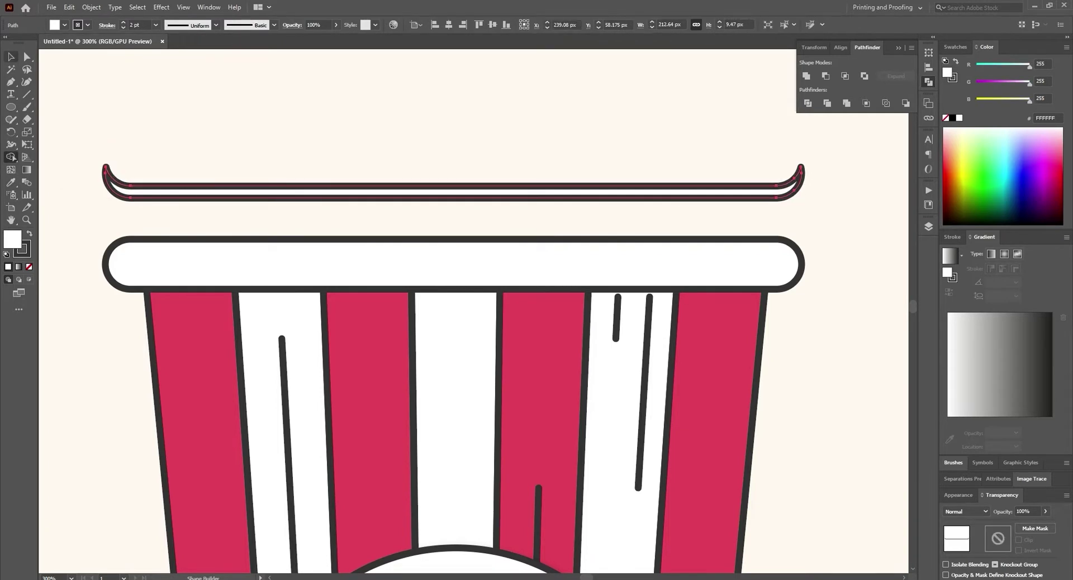
Colour the sliver pink and move it onto the underside of the rim.
key(ctrl+minus)
key(ctrl+minus)
key(ctrl+minus)
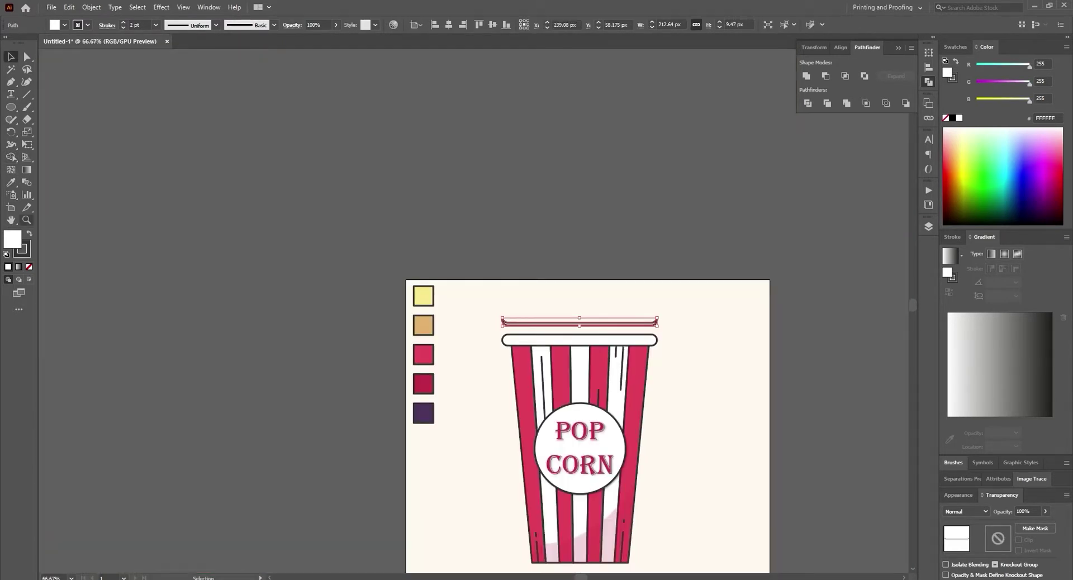
click(579, 531)
key(ctrl+plus)
key(ctrl+plus)
key(ctrl+plus)
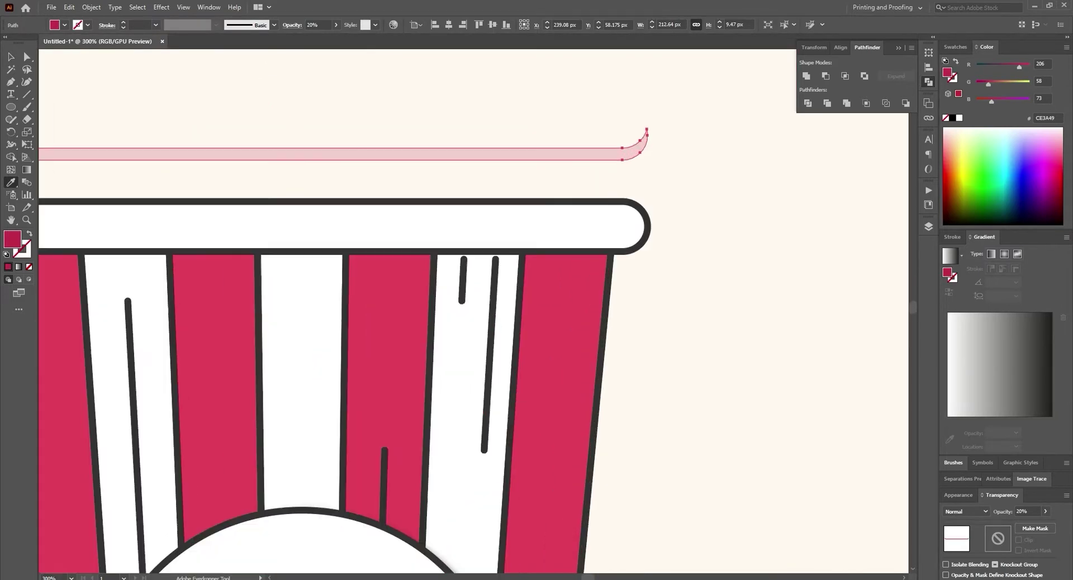
drag(299, 154, 300, 252)
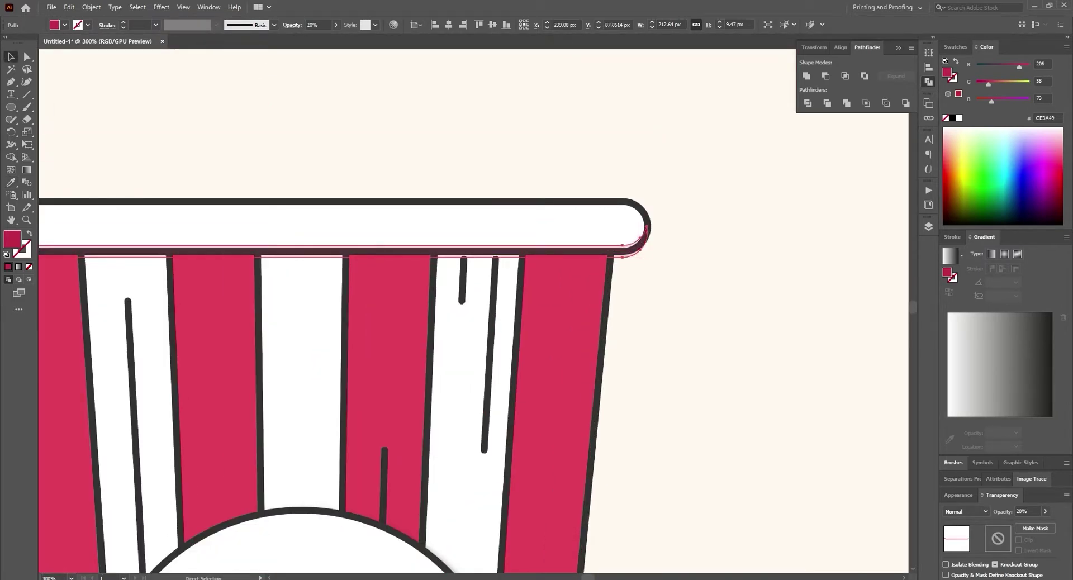
key(Down)
key(ctrl+shift+a)
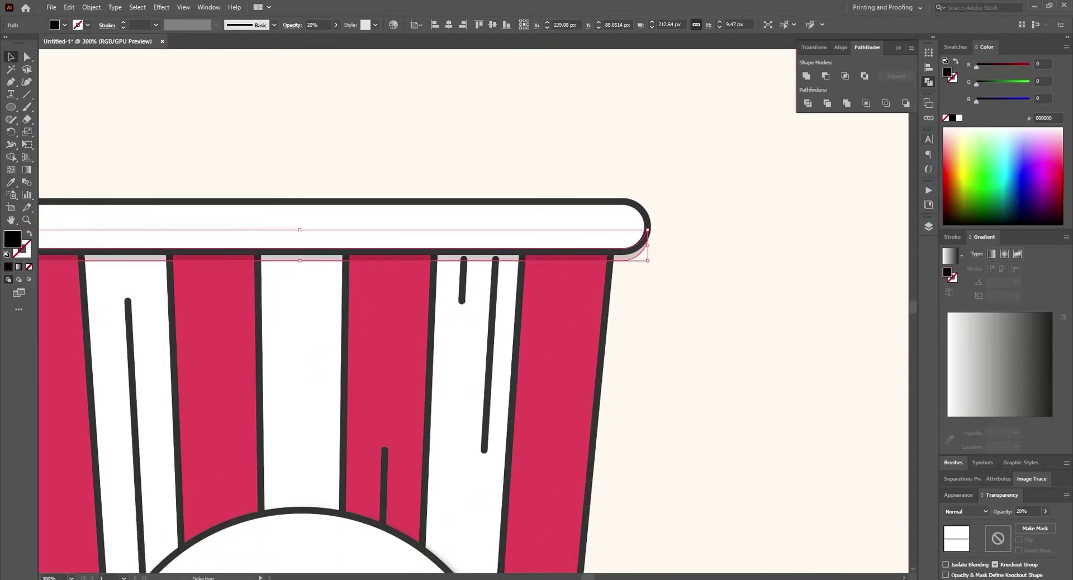
key(ctrl+minus)
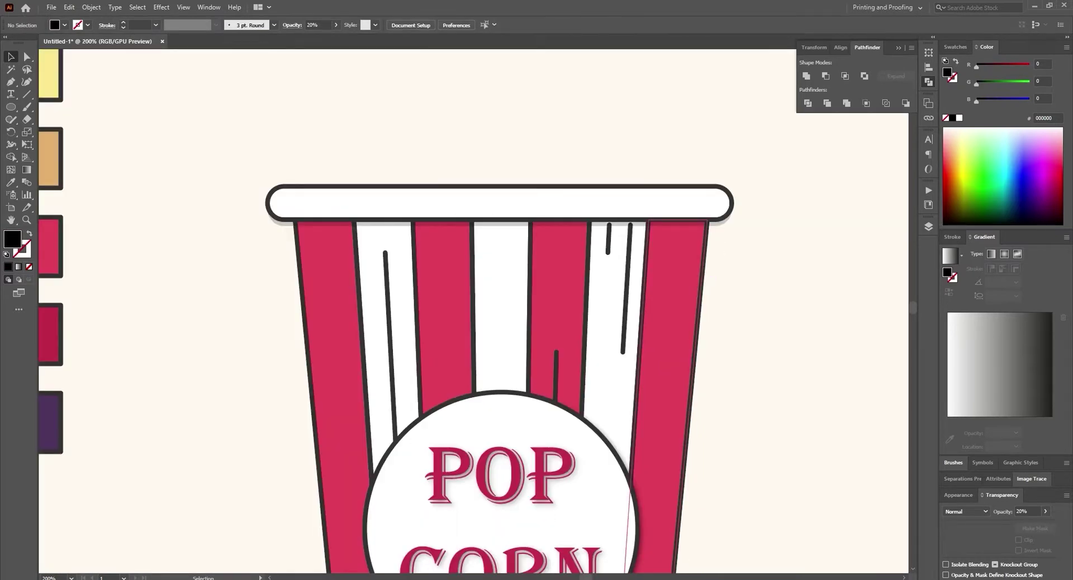
Draw two dark lines inside the rim's right end.
scroll(472, 310, down, 3)
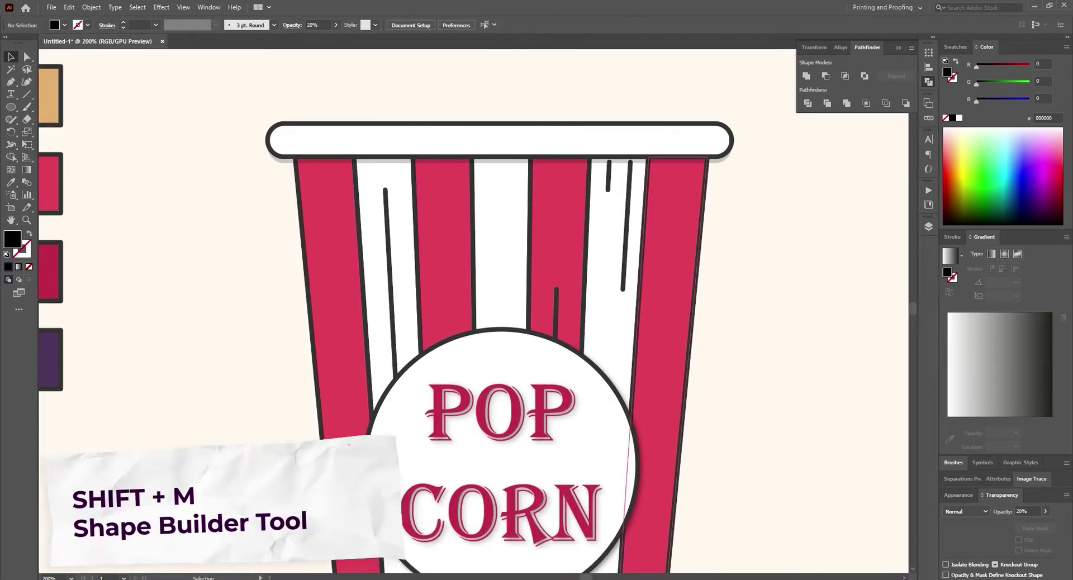
key(ctrl+plus)
key(ctrl+plus)
key(backslash)
drag(788, 151, 675, 151)
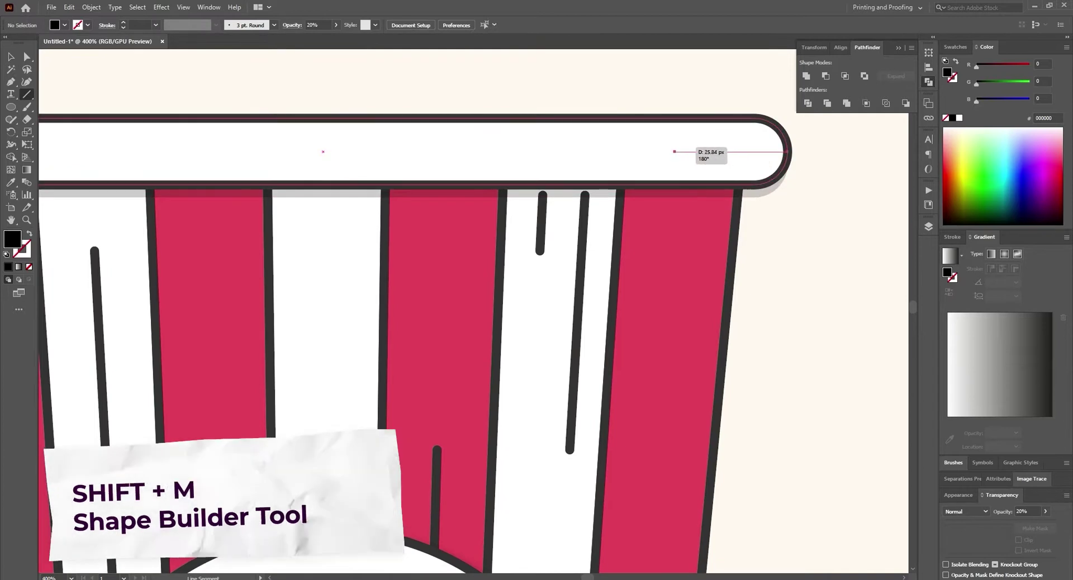
key(i)
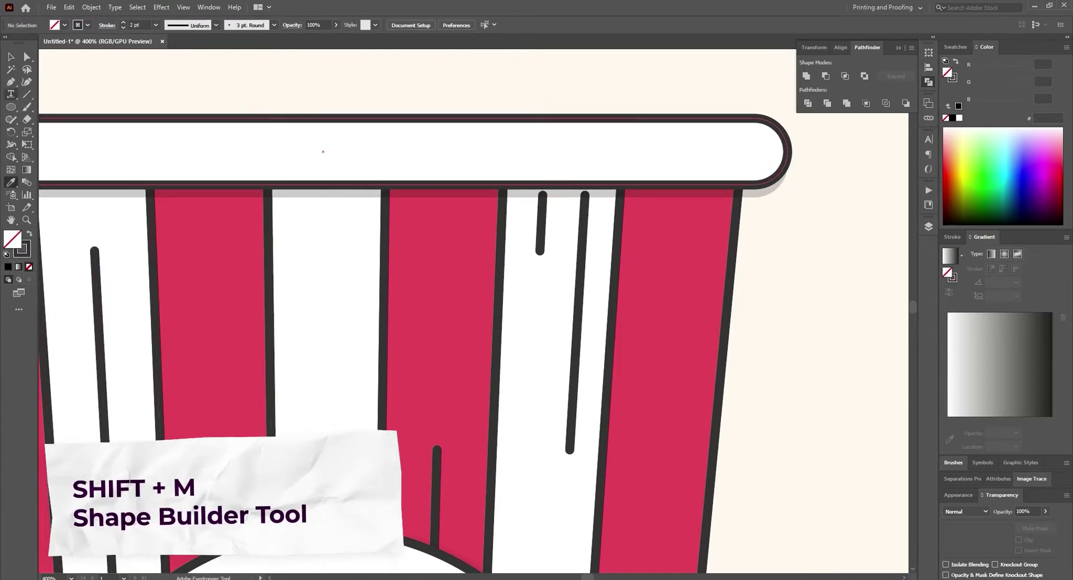
key(backslash)
drag(774, 160, 640, 160)
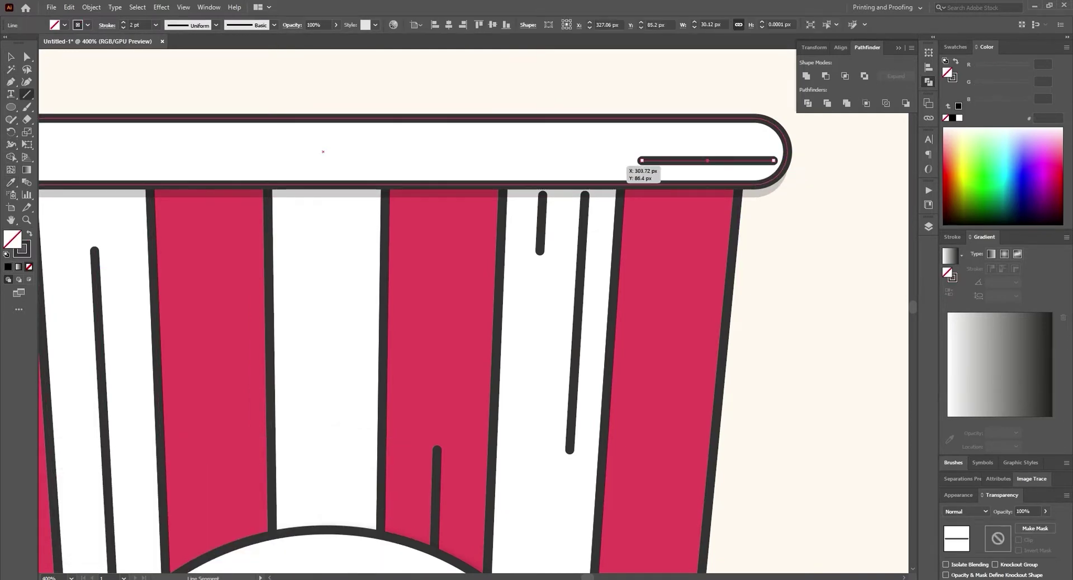
scroll(616, 170, down, 3)
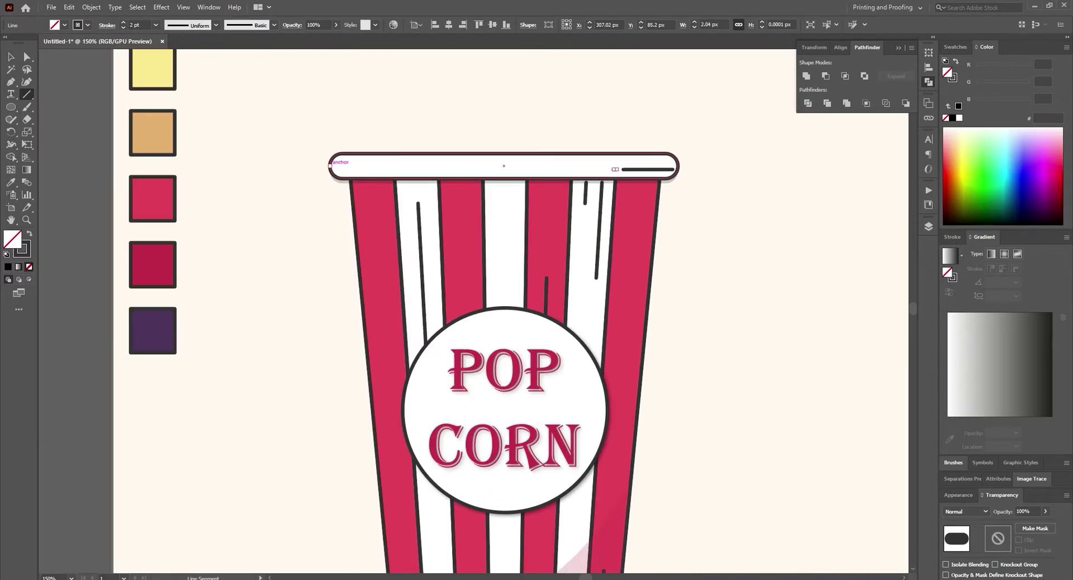
Add a short dash and a tiny dot at the lid's left end.
drag(372, 166, 376, 173)
scroll(376, 173, up, 1)
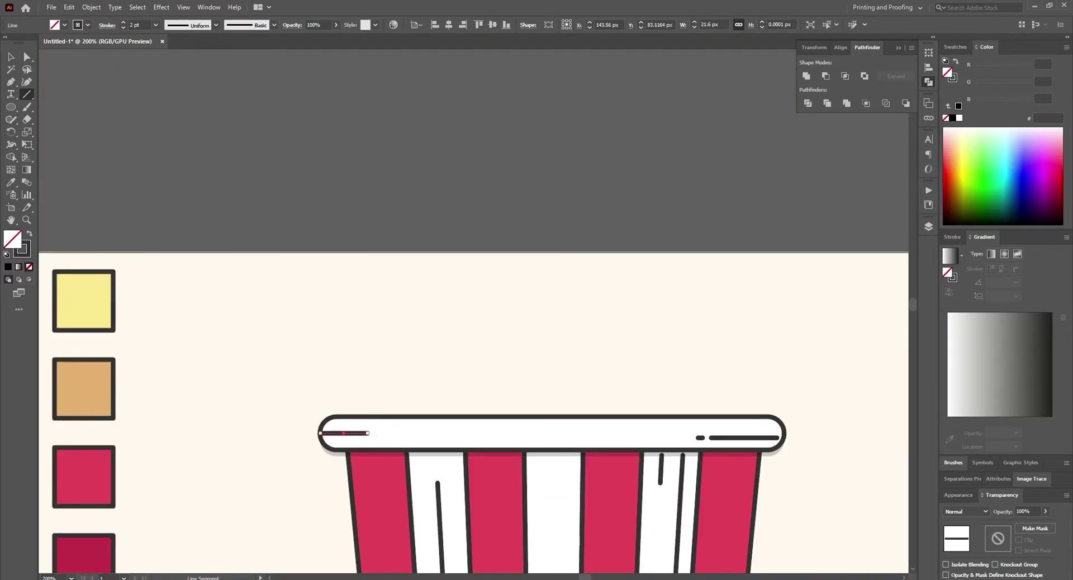
scroll(372, 433, up, 3)
scroll(372, 433, up, 2)
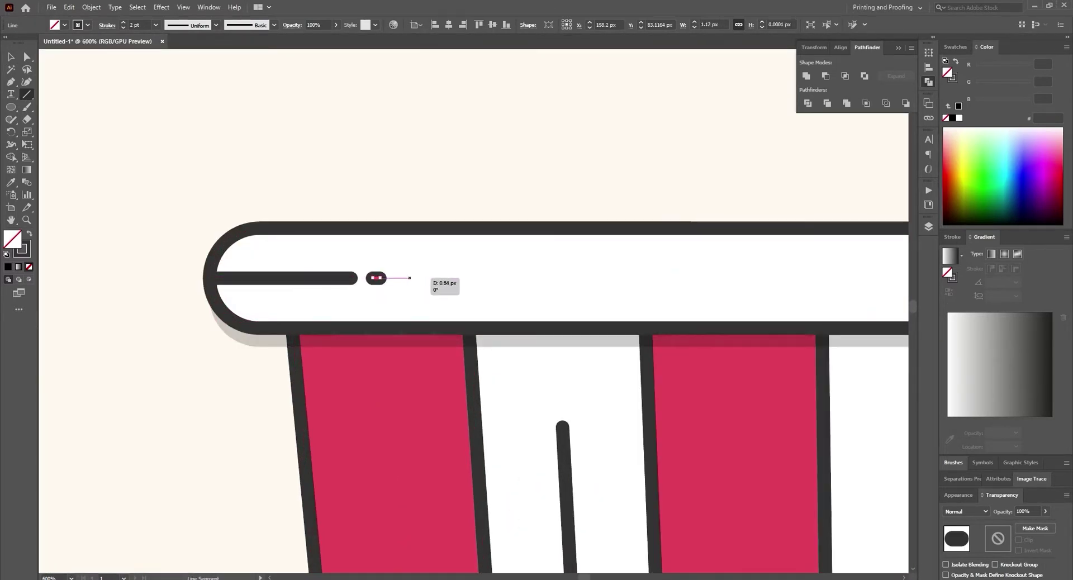
drag(409, 278, 410, 278)
scroll(410, 278, down, 3)
scroll(410, 277, down, 3)
scroll(410, 278, down, 2)
Select all the cup artwork and group it.
key(ctrl+a)
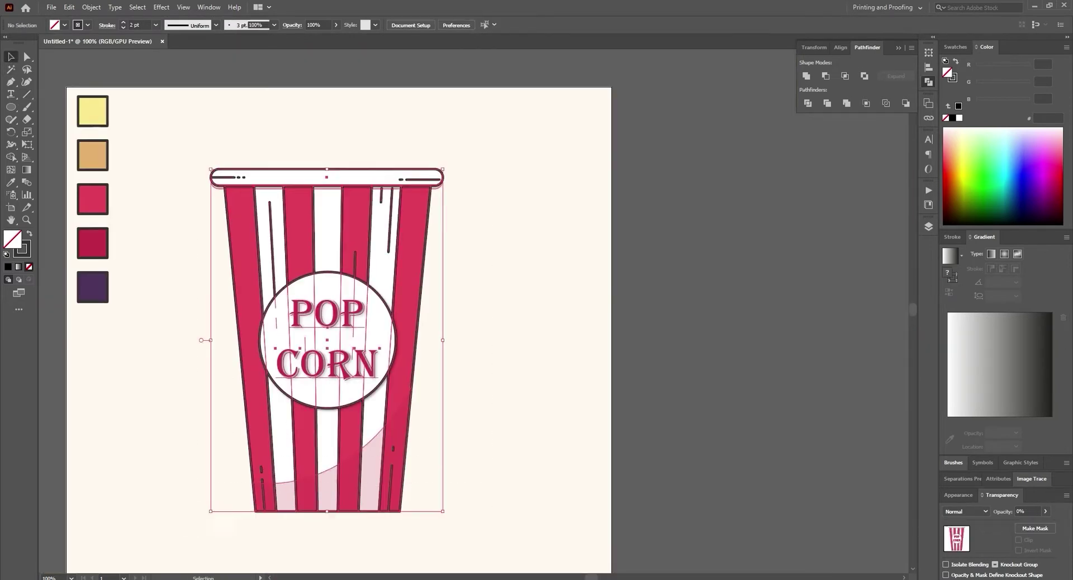
key(ctrl+shift+a)
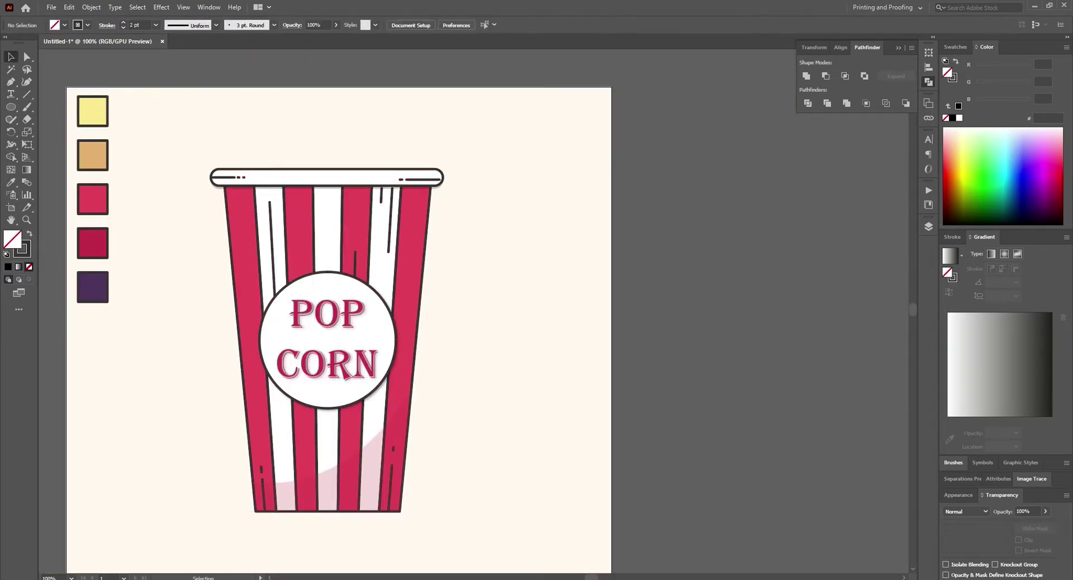
key(ctrl+a)
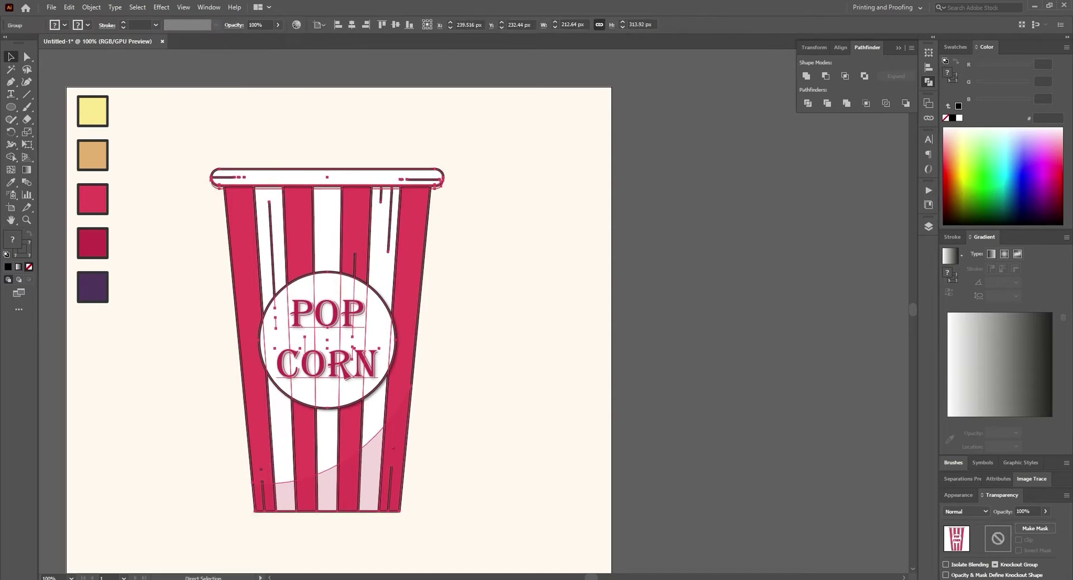
key(ctrl+g)
Move the cup lower and draw a small pale-yellow circle above it.
drag(419, 342, 437, 434)
click(11, 107)
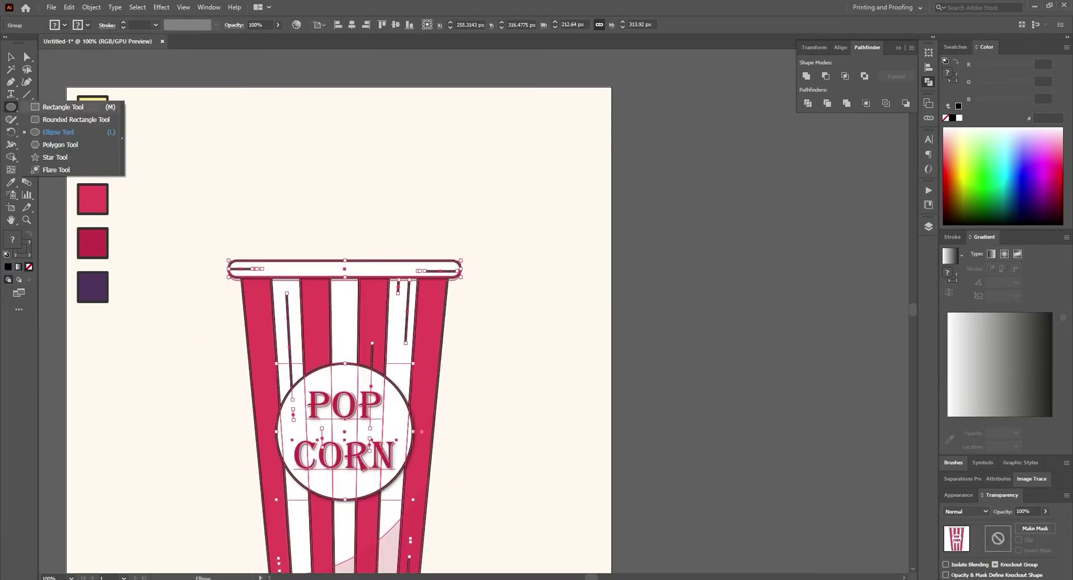
click(62, 134)
drag(288, 149, 318, 178)
key(i)
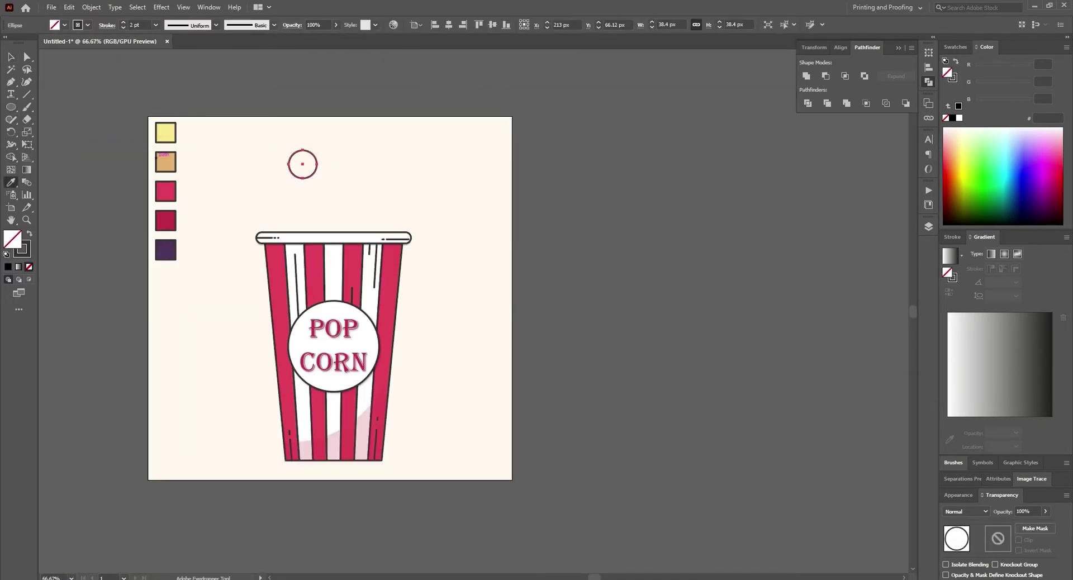
Select the grouped cup and expand its live shapes into plain paths.
click(536, 289)
click(333, 346)
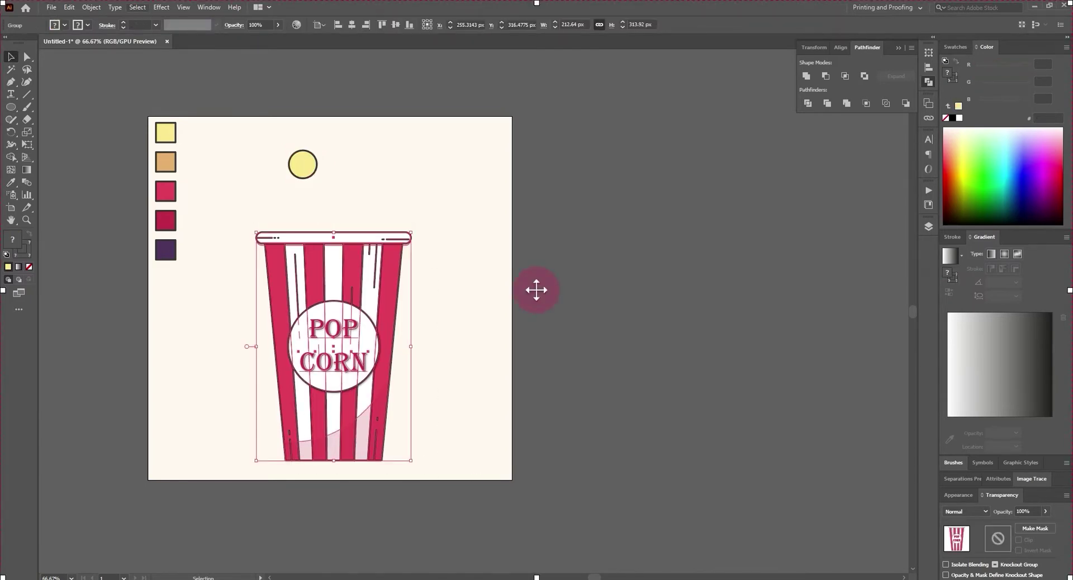
key(alt+o)
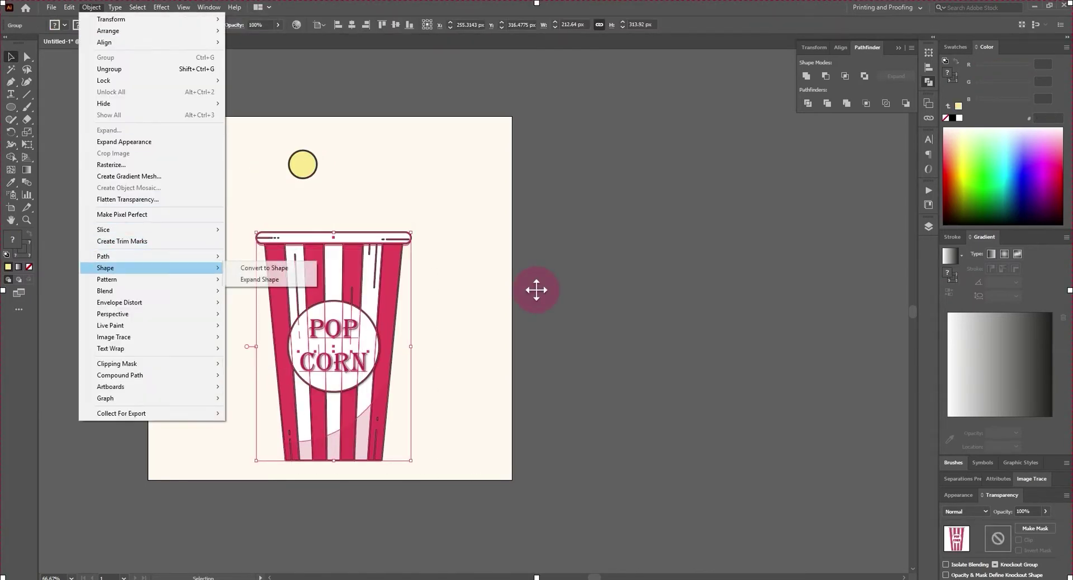
key(Return)
Convert the cup's strokes into filled outlines with Outline Stroke.
key(ctrl+=)
key(ctrl+=)
key(ctrl+=)
key(alt+o)
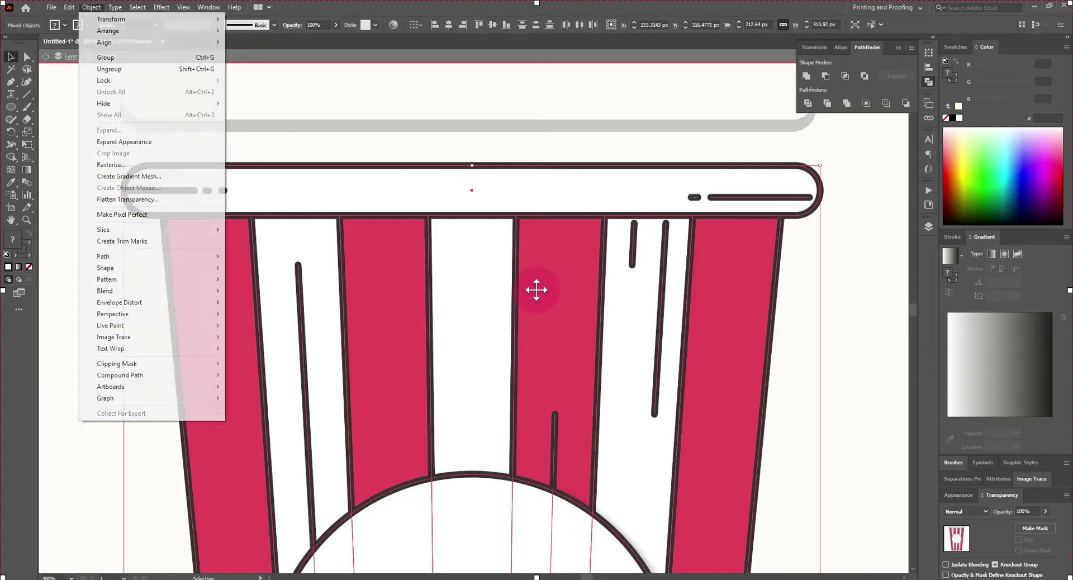
key(Down)
key(Down)
key(Down)
key(Right)
key(Down)
key(Down)
key(Return)
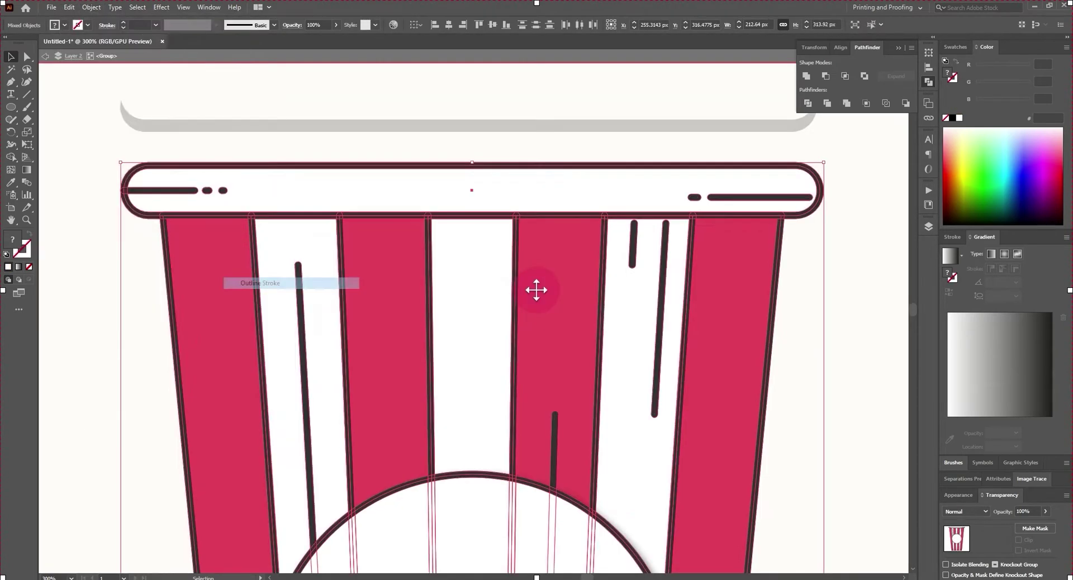
key(ctrl+=)
key(ctrl+=)
key(ctrl+=)
Use Shape Builder with white fill to merge the rim arc, top edge, rim band and bars into the lid.
key(shift+m)
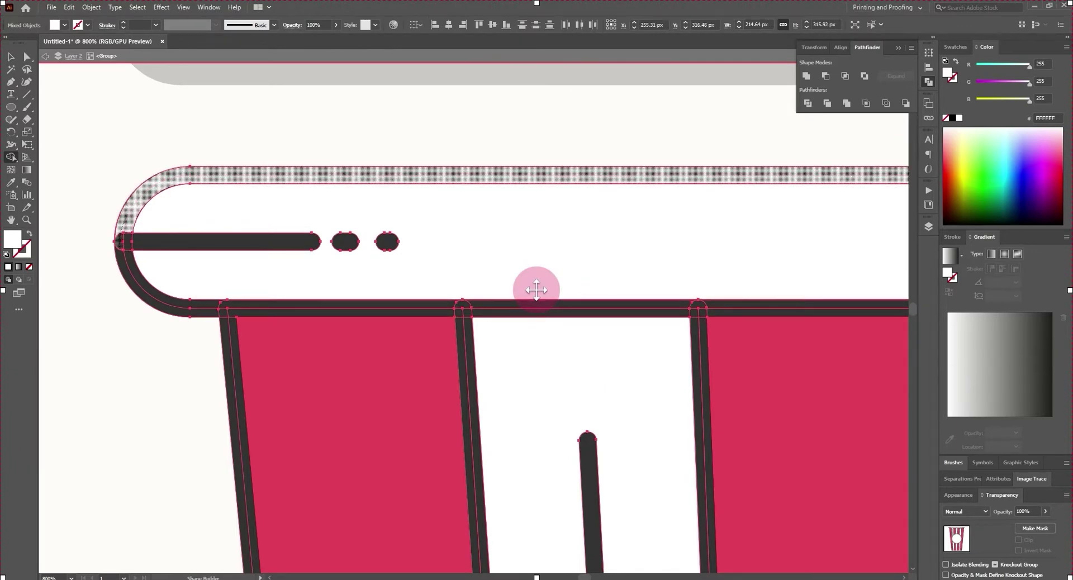
click(536, 289)
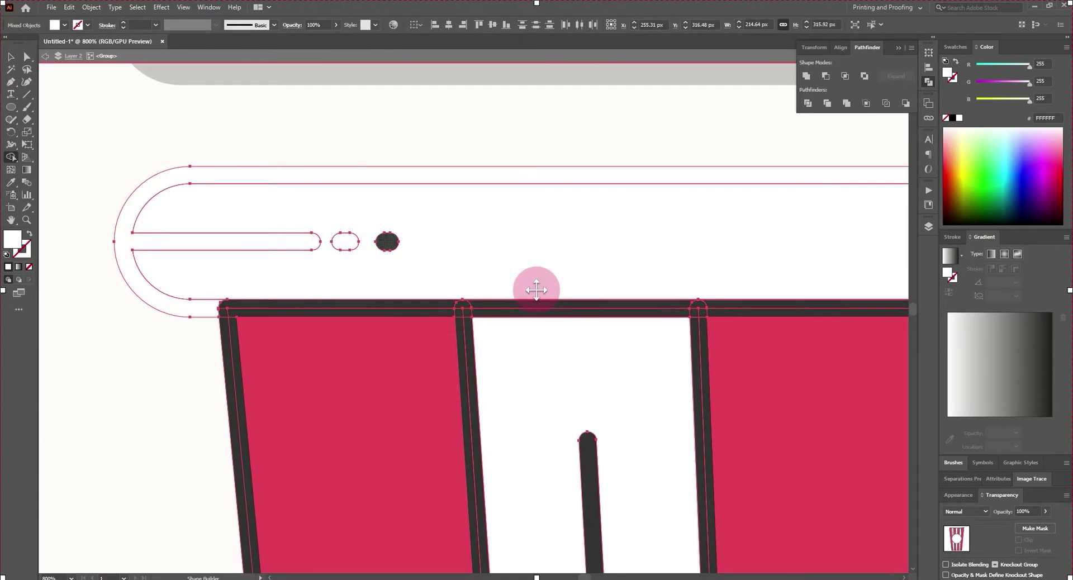
scroll(536, 289, down, 3)
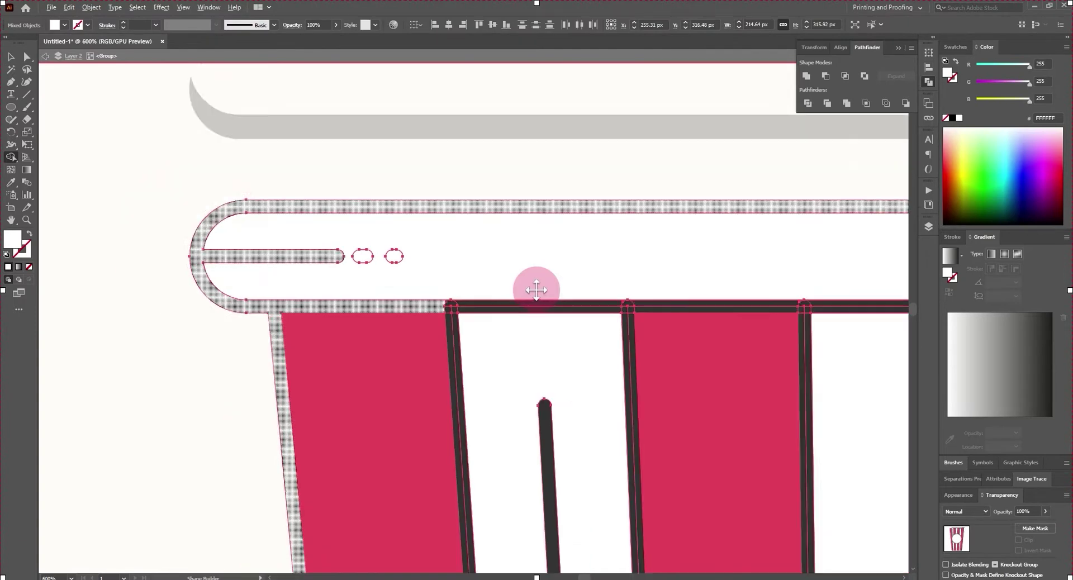
scroll(536, 289, down, 3)
scroll(536, 290, up, 5)
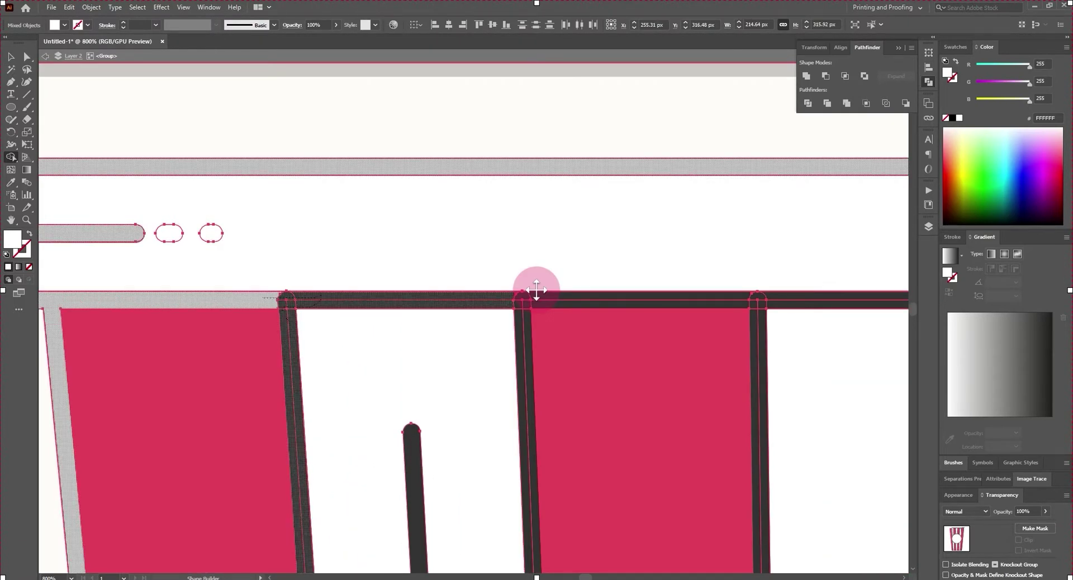
click(537, 289)
drag(536, 290, 537, 289)
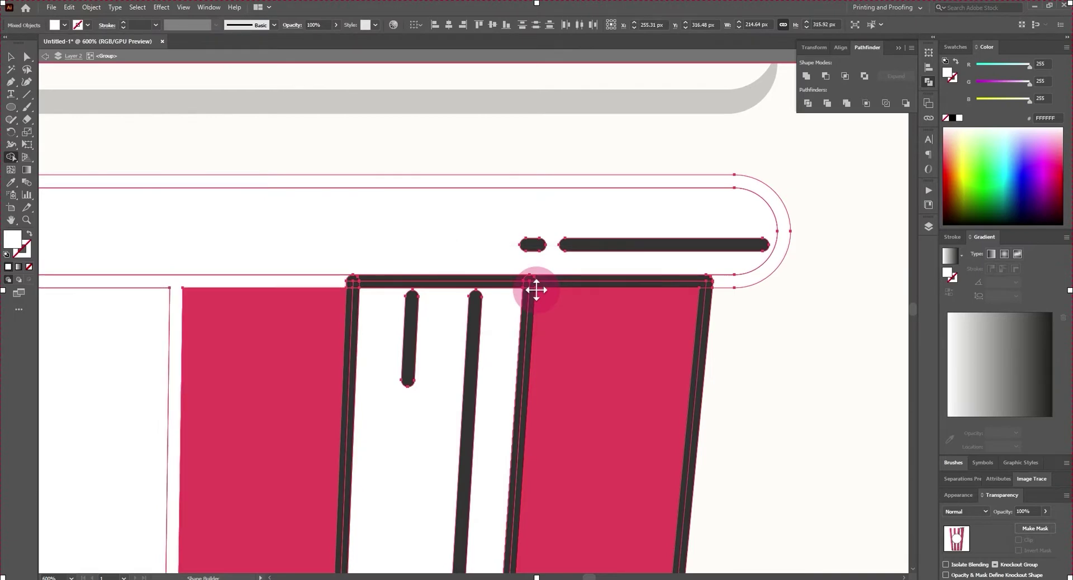
drag(536, 290, 536, 290)
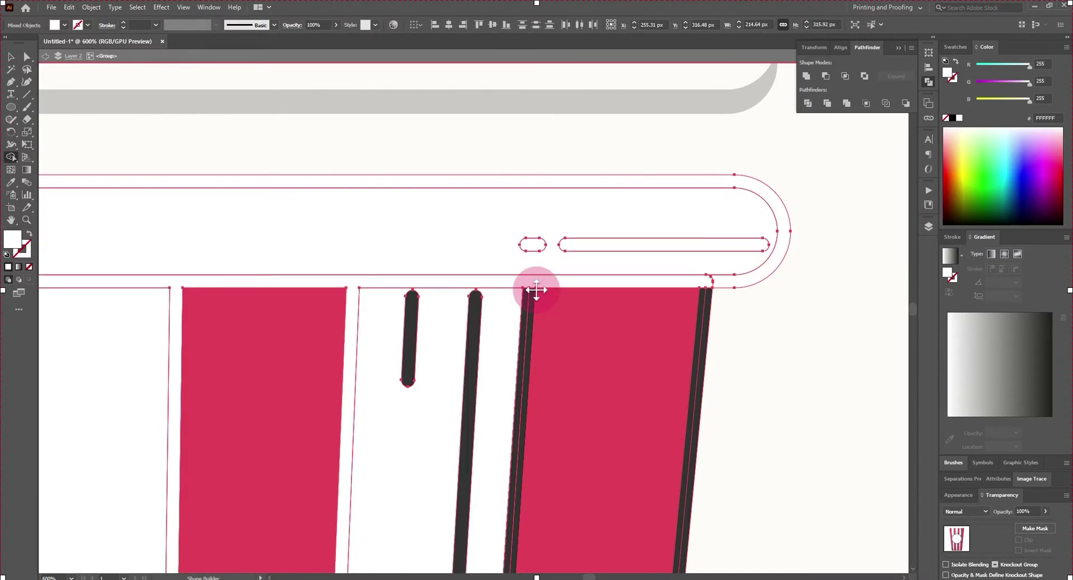
Merge the circle label's dark rim arc into white.
key(ctrl+1)
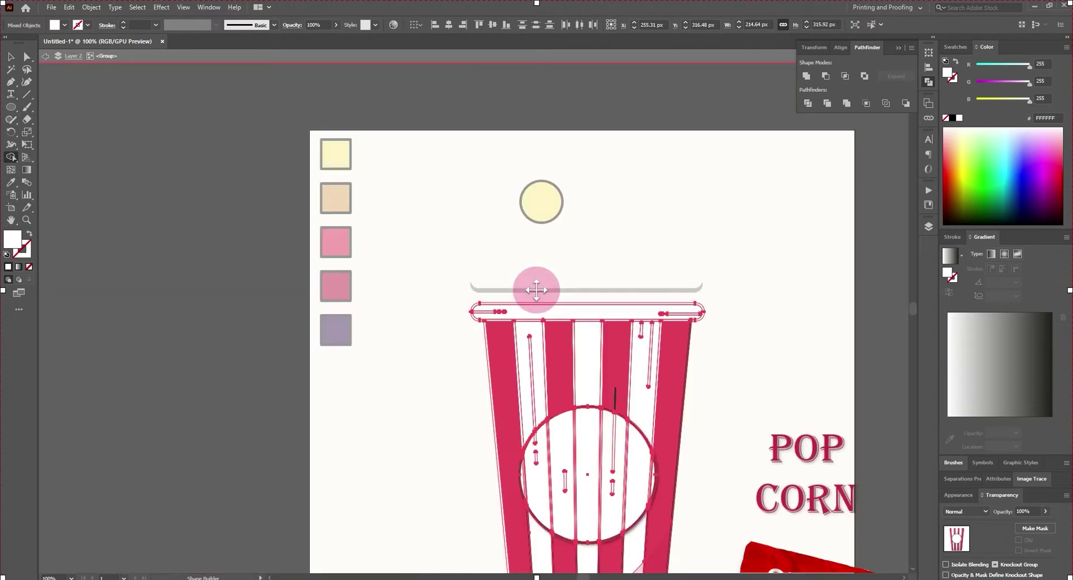
key(ctrl+plus)
key(ctrl+plus)
key(ctrl+plus)
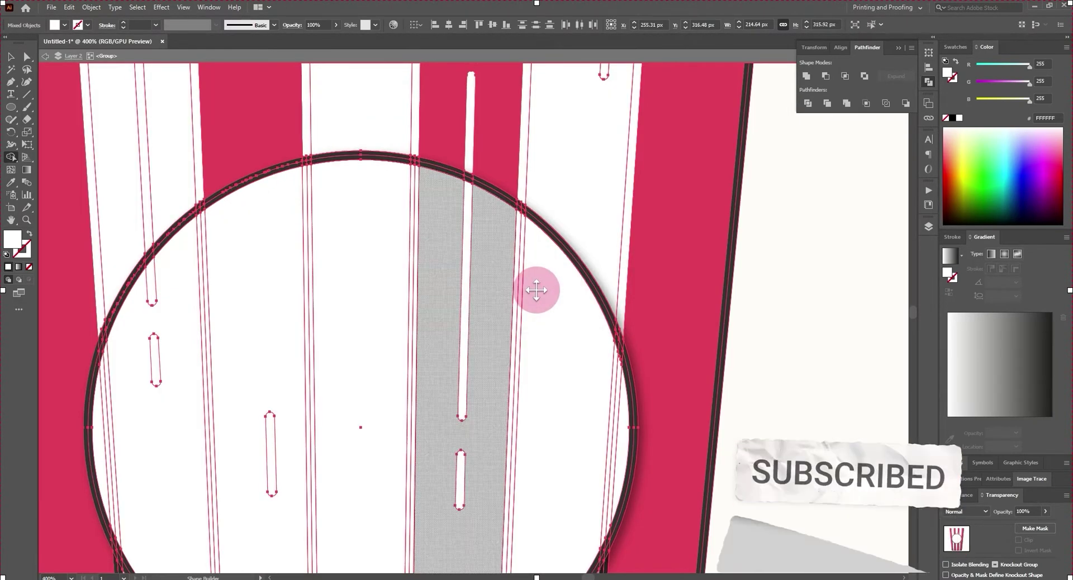
key(ctrl+plus)
key(ctrl+plus)
key(ctrl+plus)
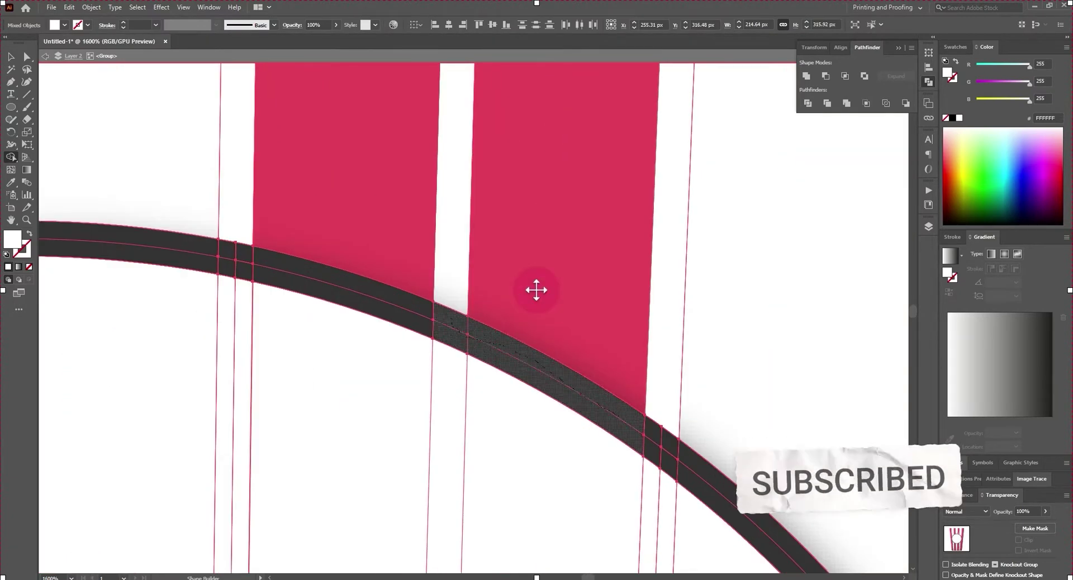
drag(660, 445, 84, 240)
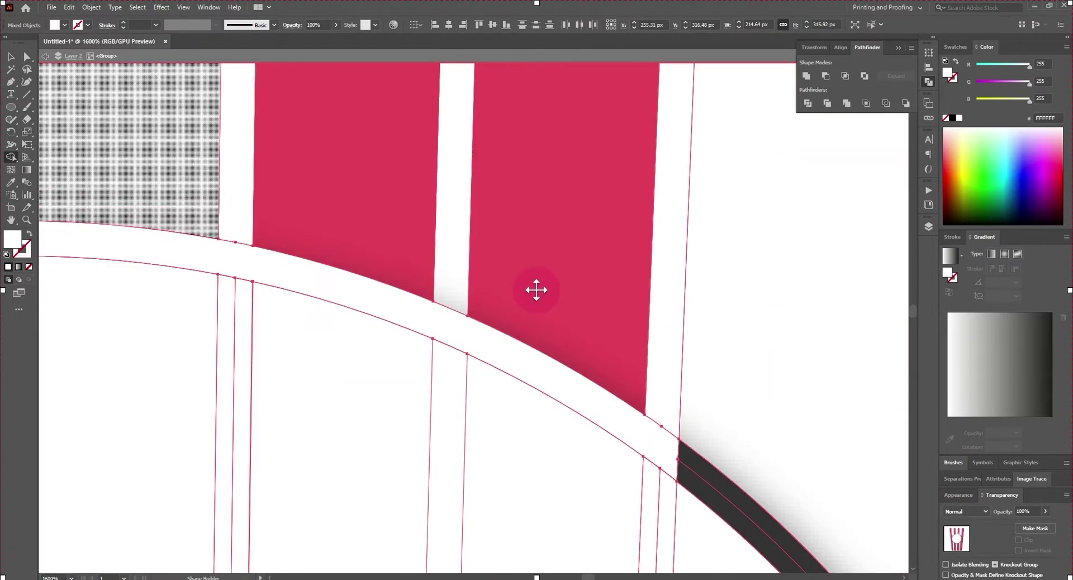
Move the faint highlight shape across the cup bottom, then deselect it.
key(ctrl+minus)
key(ctrl+minus)
key(ctrl+minus)
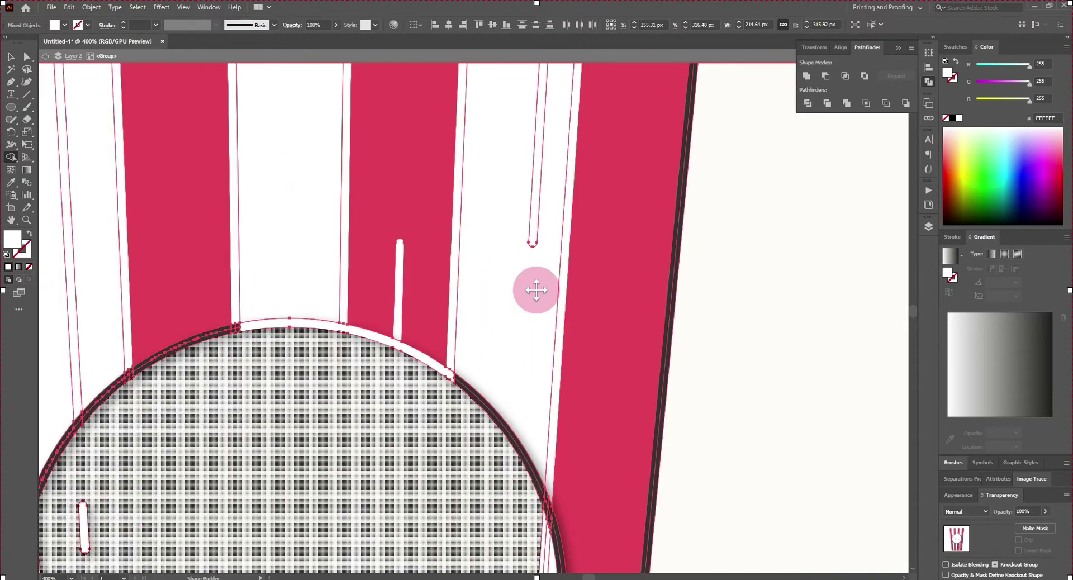
key(ctrl+minus)
key(ctrl+minus)
key(ctrl+minus)
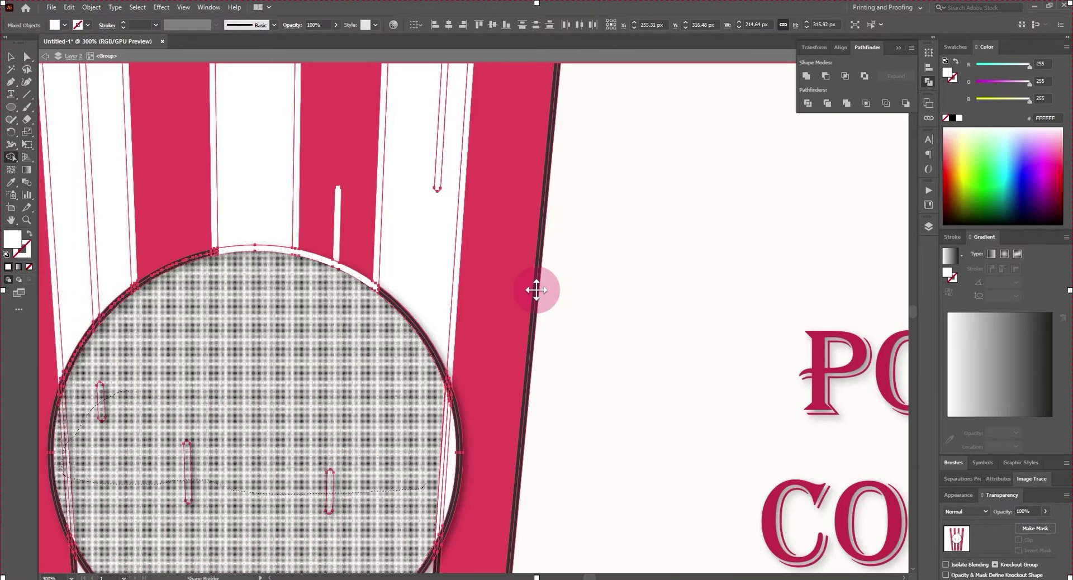
key(ctrl+0)
key(ctrl+plus)
key(ctrl+plus)
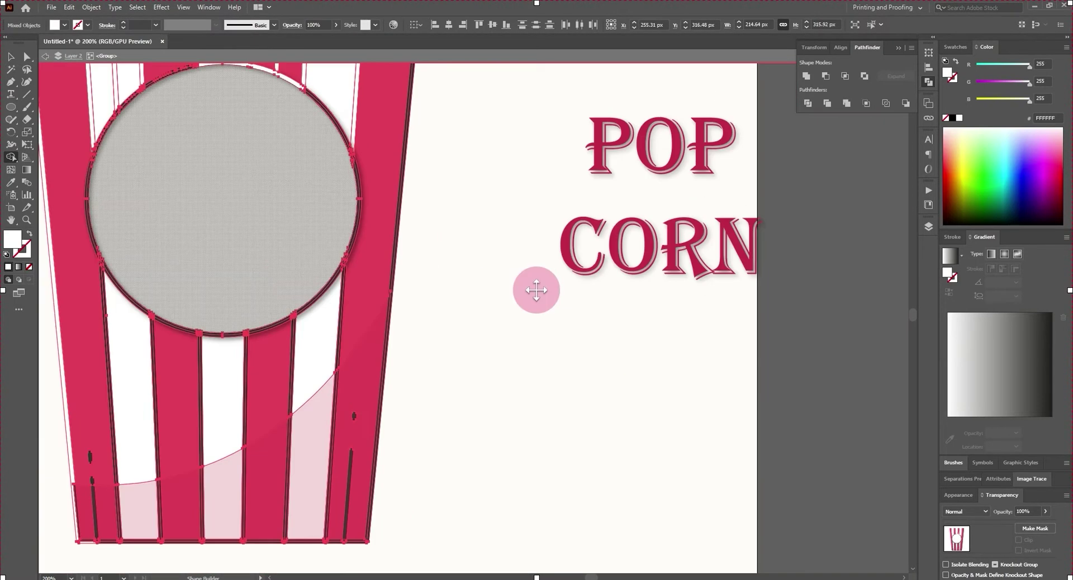
key(ctrl+plus)
key(ctrl+plus)
key(ctrl+plus)
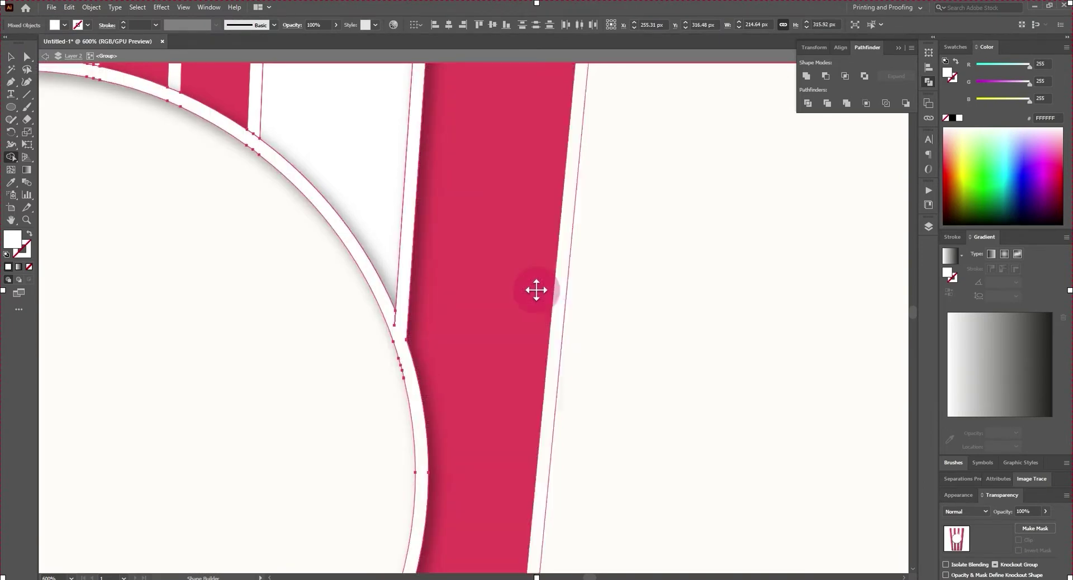
key(ctrl+0)
scroll(537, 290, up, 3)
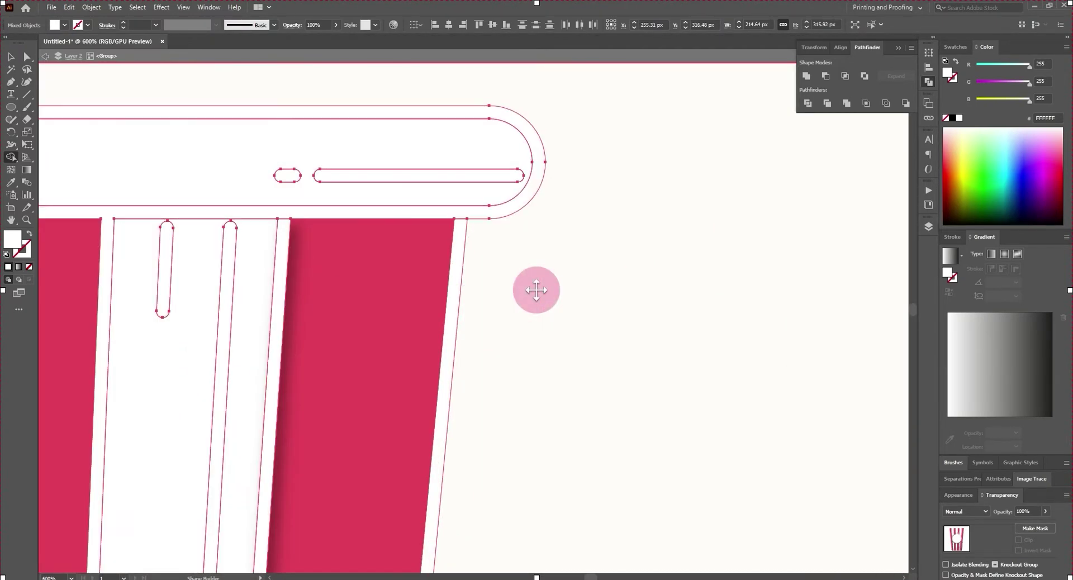
key(ctrl+0)
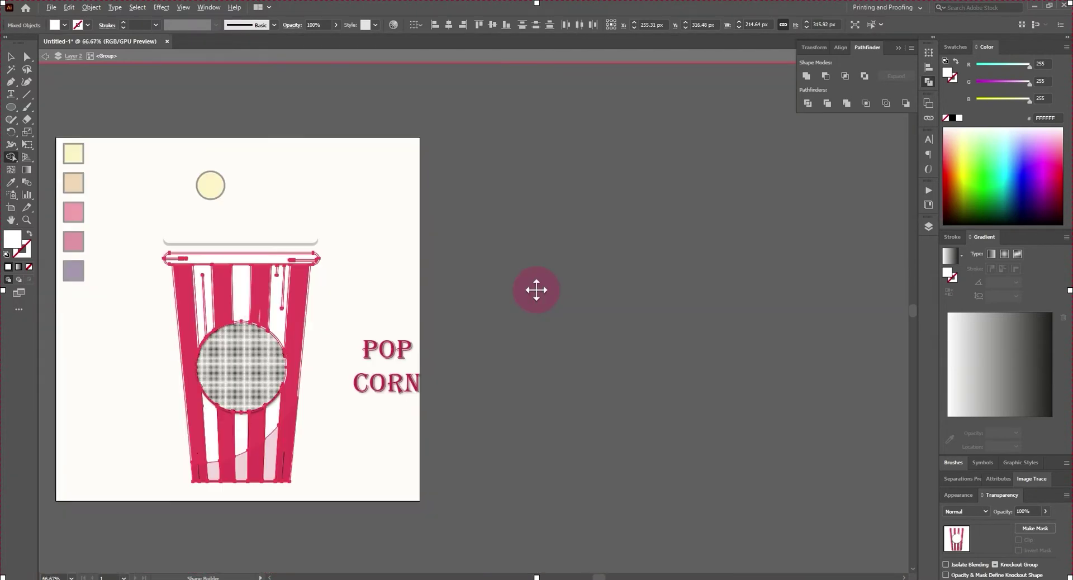
scroll(536, 290, up, 3)
scroll(536, 290, up, 1)
key(ctrl+0)
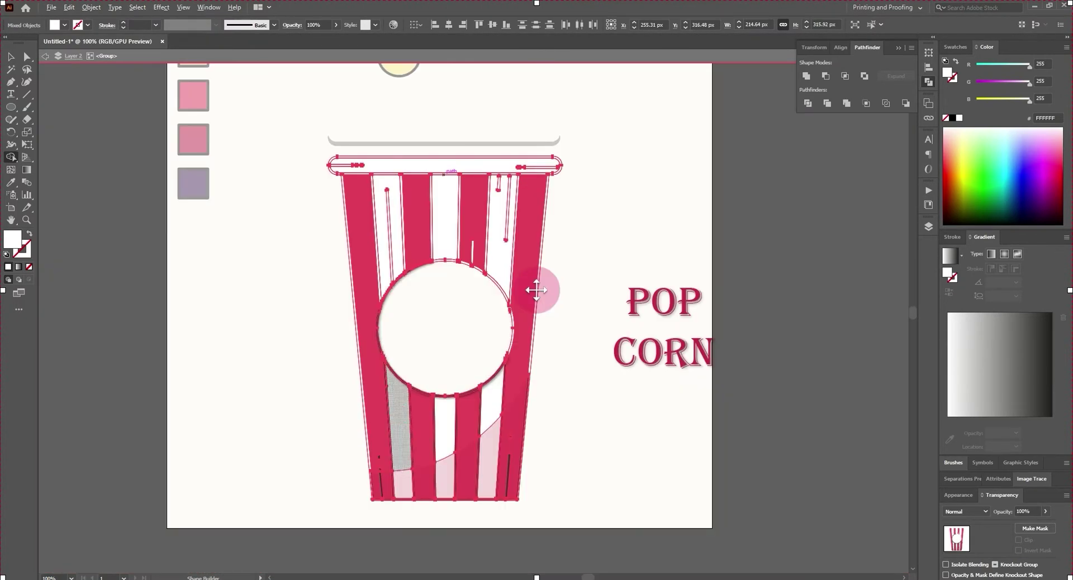
scroll(536, 290, up, 2)
scroll(536, 290, up, 1)
scroll(537, 290, down, 4)
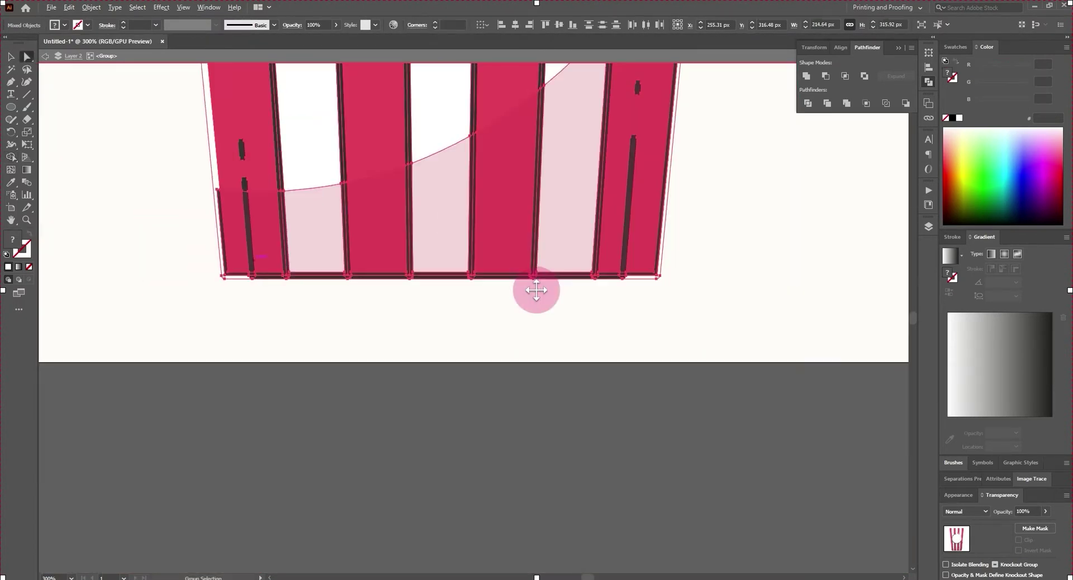
drag(536, 290, 680, 315)
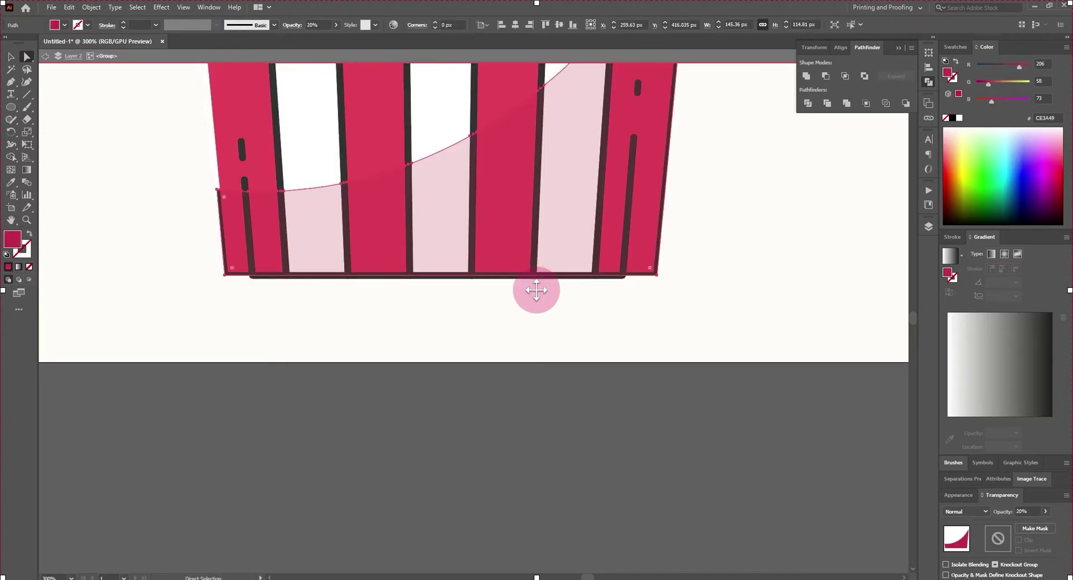
scroll(536, 290, down, 2)
scroll(536, 290, down, 2)
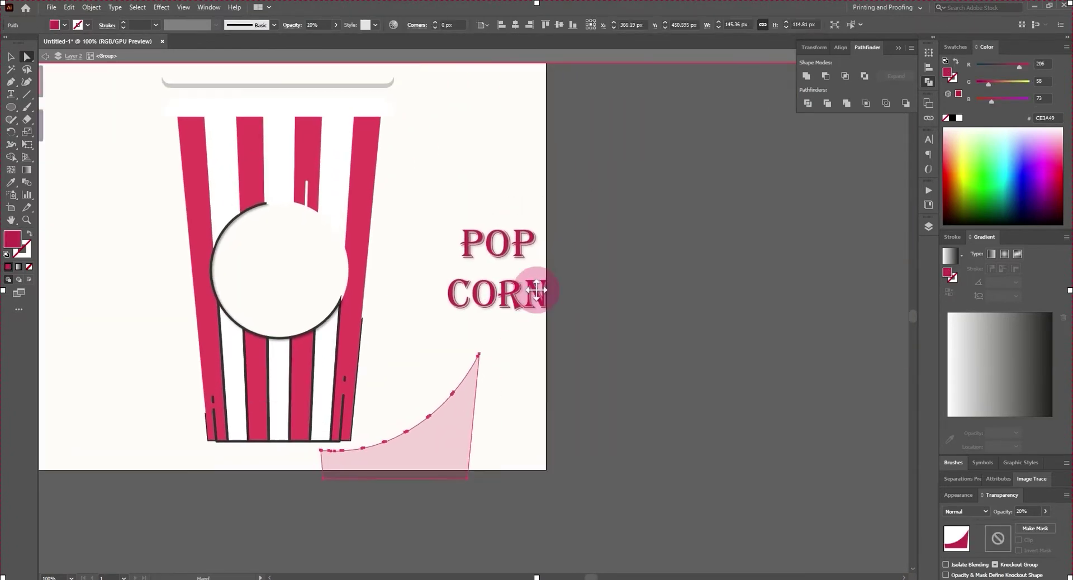
key(v)
key(ctrl+shift+a)
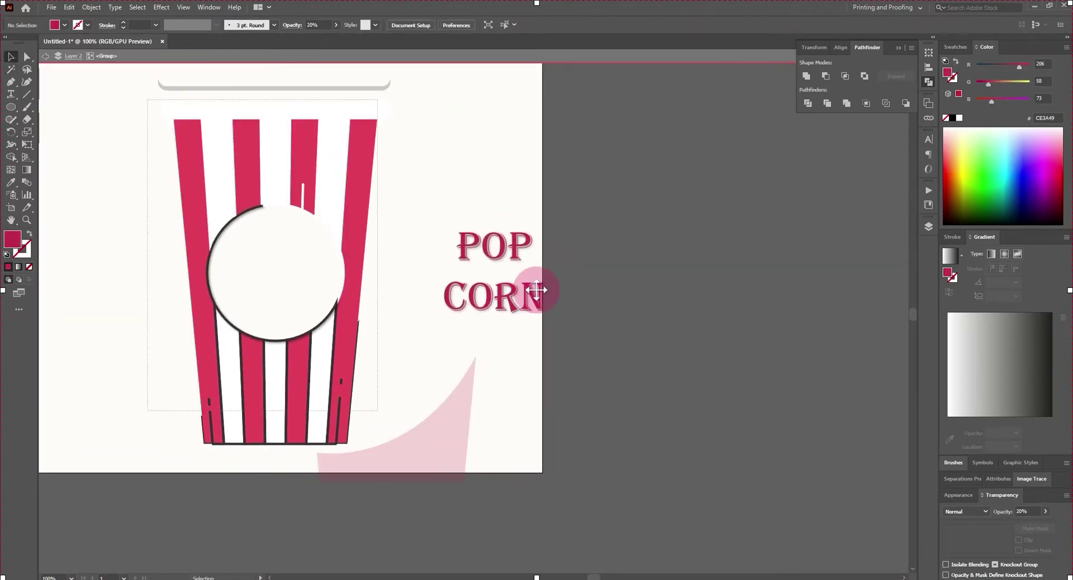
Select all cup artwork and merge the dark stripe edge into the crimson stripe.
key(ctrl+a)
scroll(537, 290, up, 3)
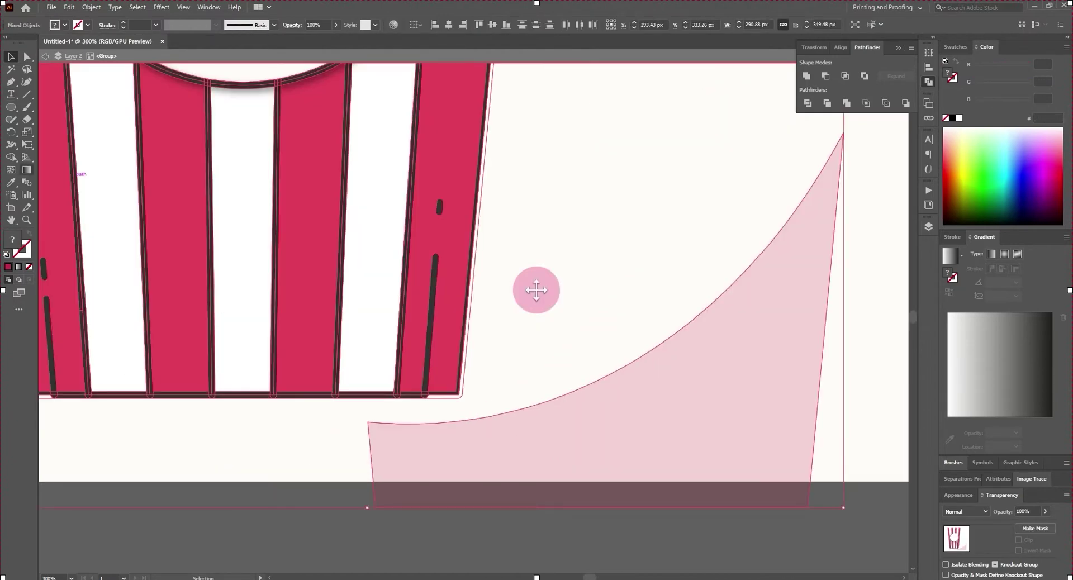
key(shift+m)
scroll(536, 290, up, 3)
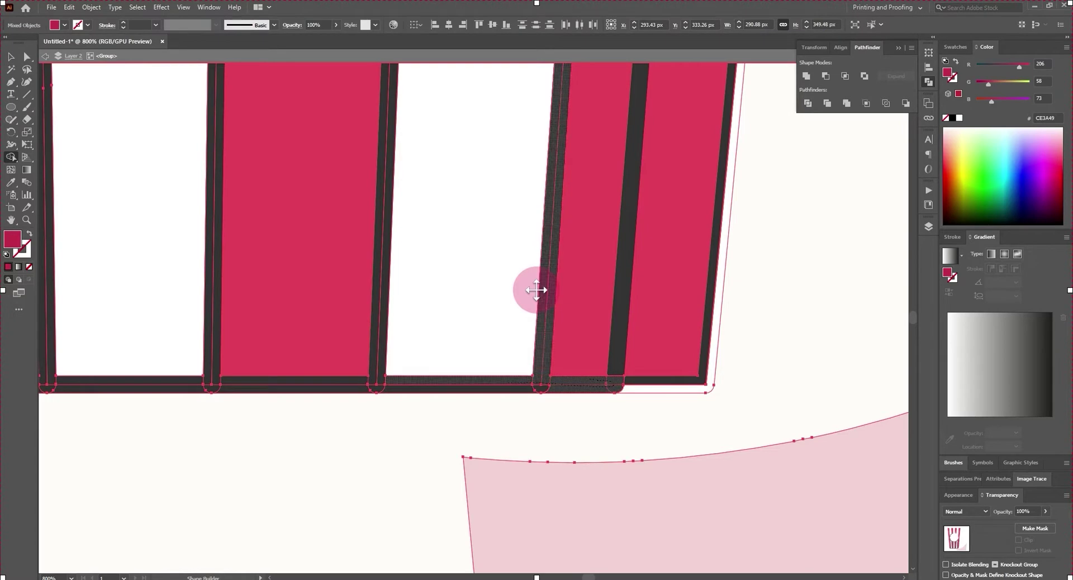
click(537, 290)
Merge the dark rim band into the neighbouring pink stripe.
scroll(536, 290, down, 5)
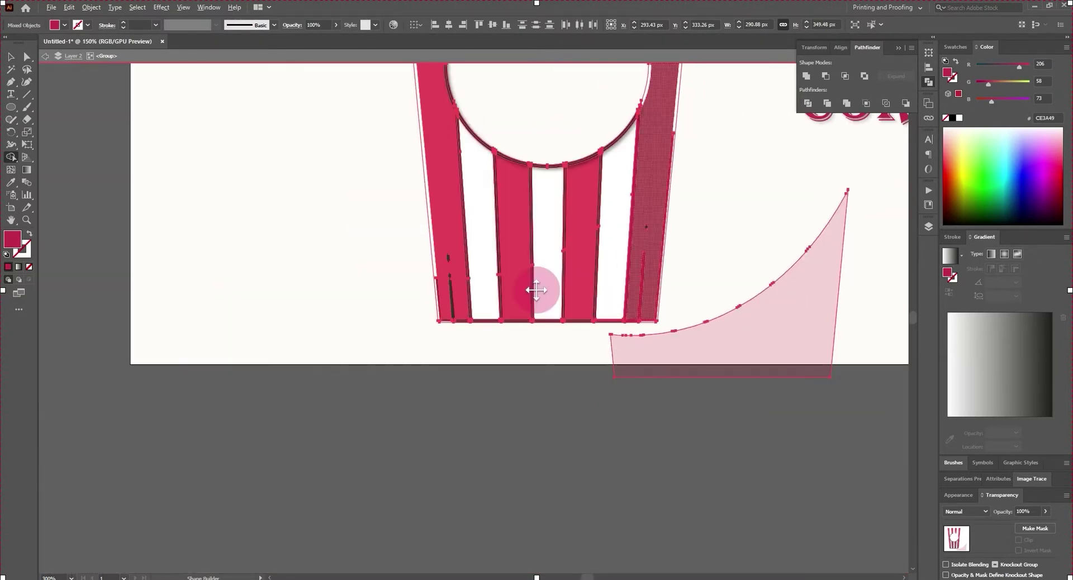
scroll(537, 290, up, 4)
scroll(536, 290, up, 3)
scroll(536, 290, down, 6)
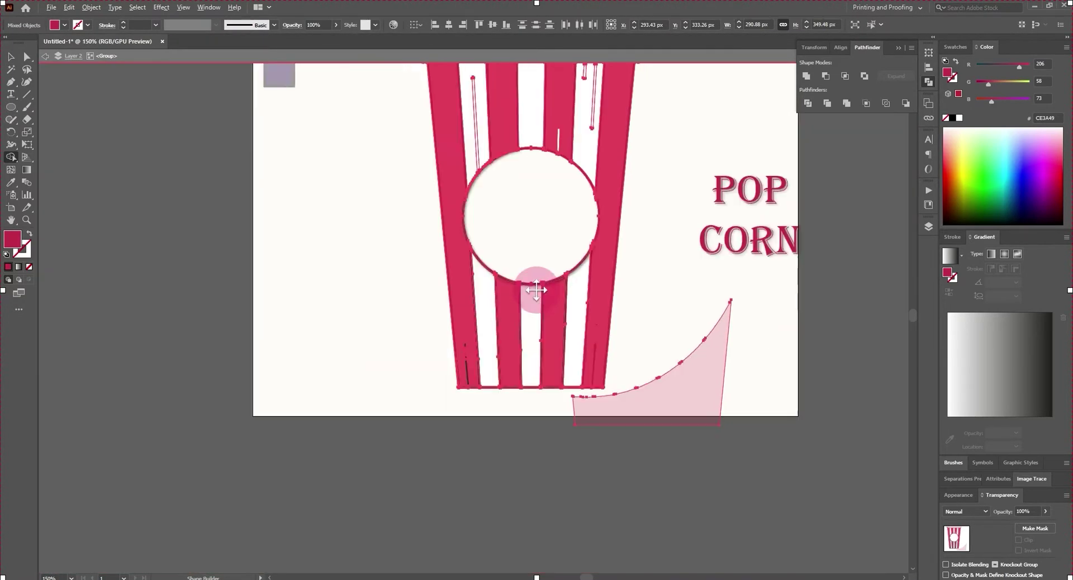
scroll(536, 290, up, 3)
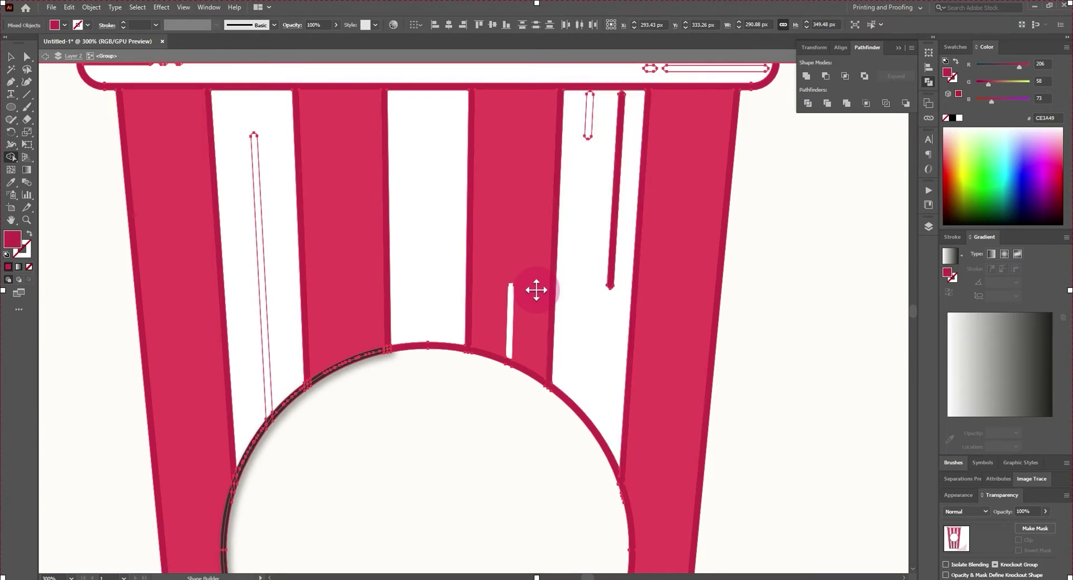
scroll(536, 290, down, 4)
scroll(536, 290, up, 5)
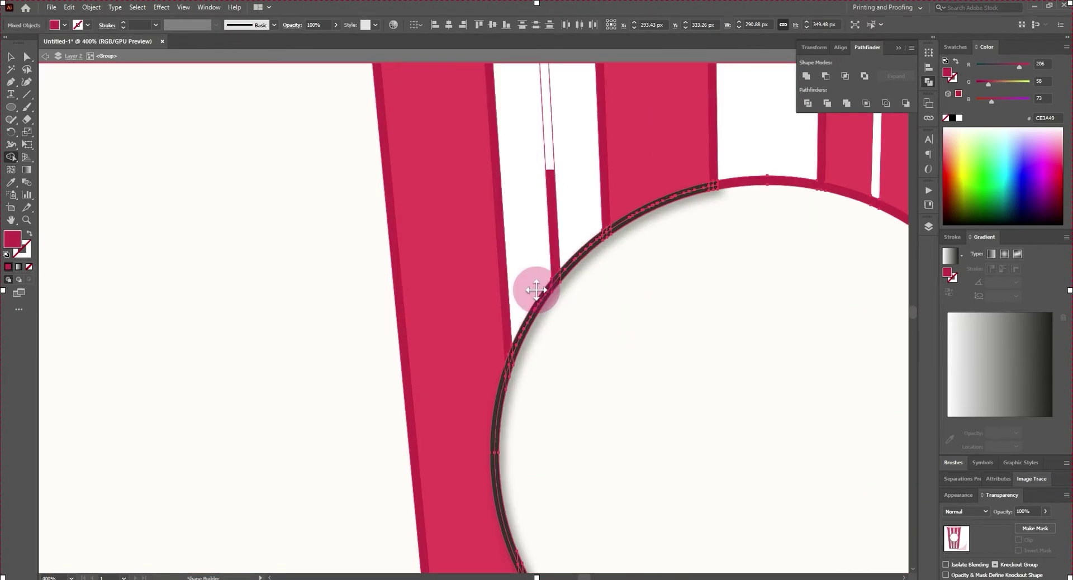
scroll(537, 290, up, 2)
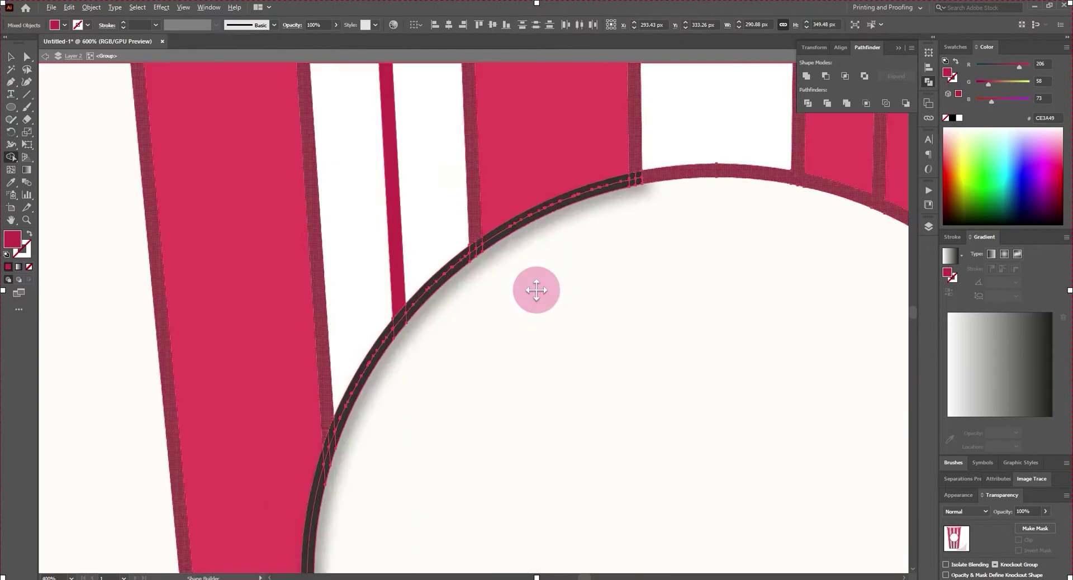
scroll(537, 290, up, 2)
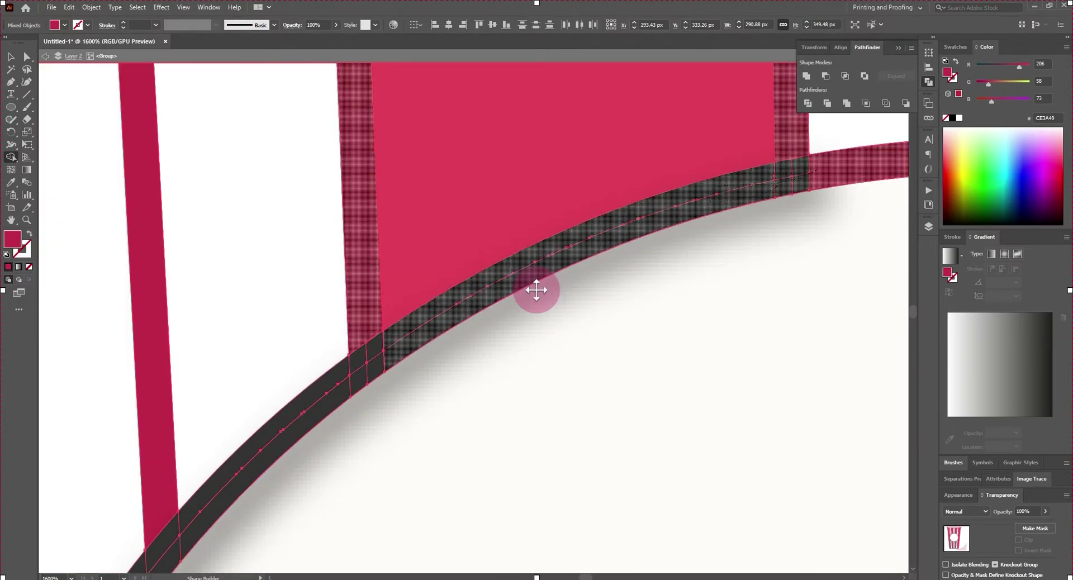
click(536, 290)
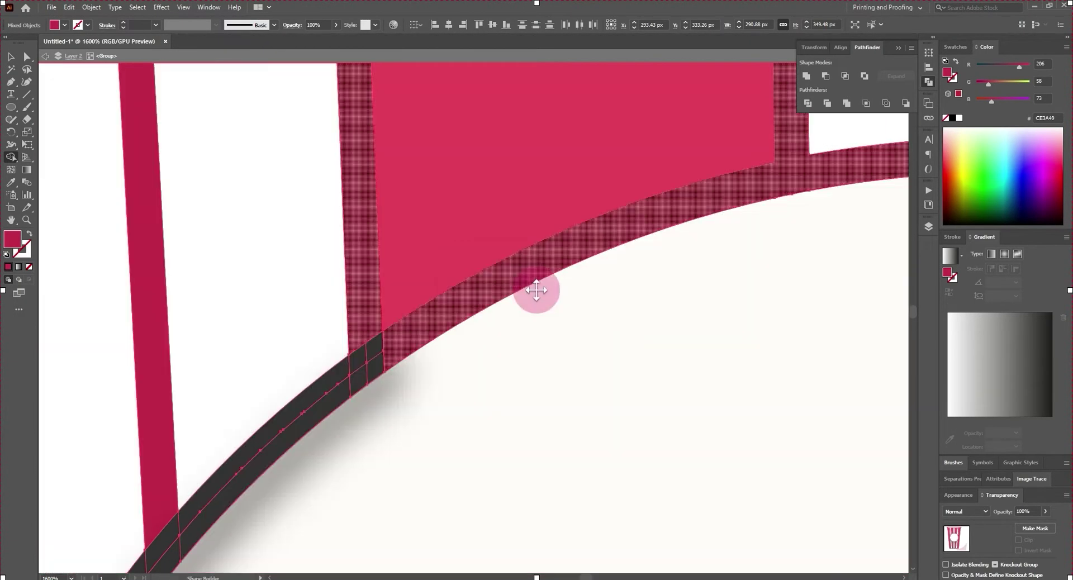
scroll(536, 290, down, 3)
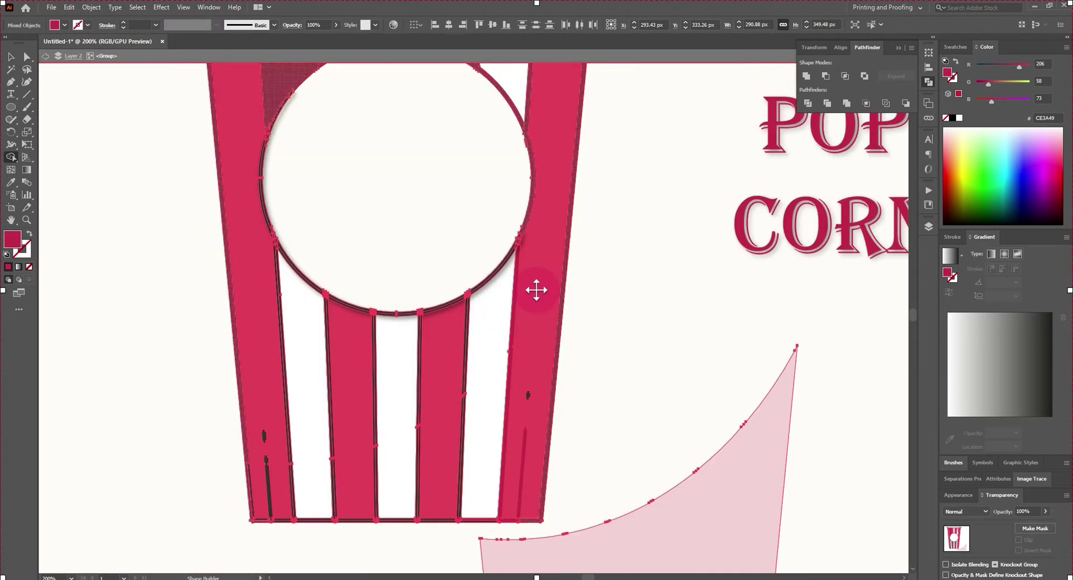
scroll(536, 290, up, 3)
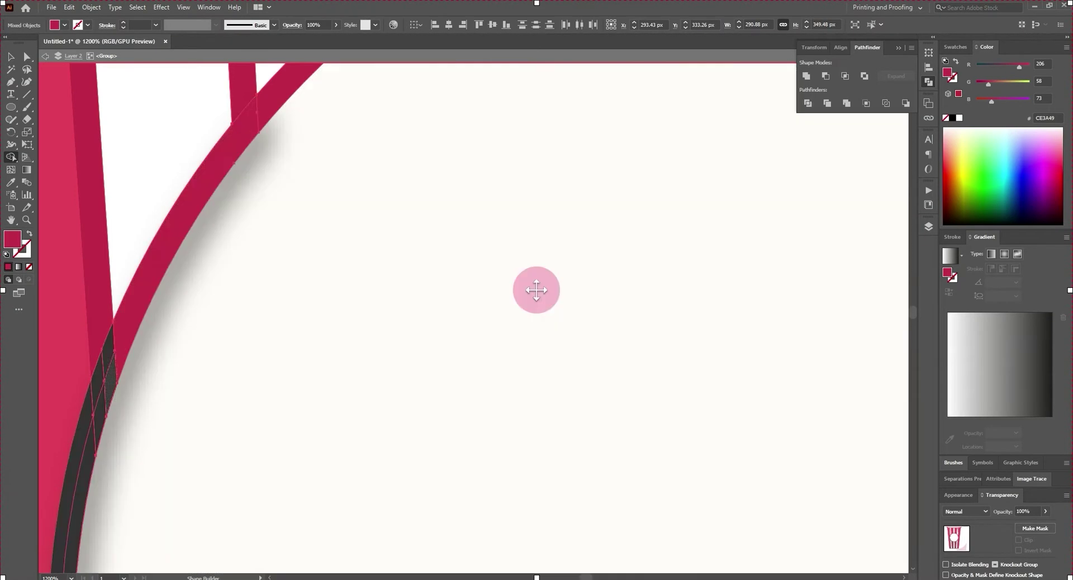
scroll(536, 290, down, 2)
scroll(537, 290, up, 2)
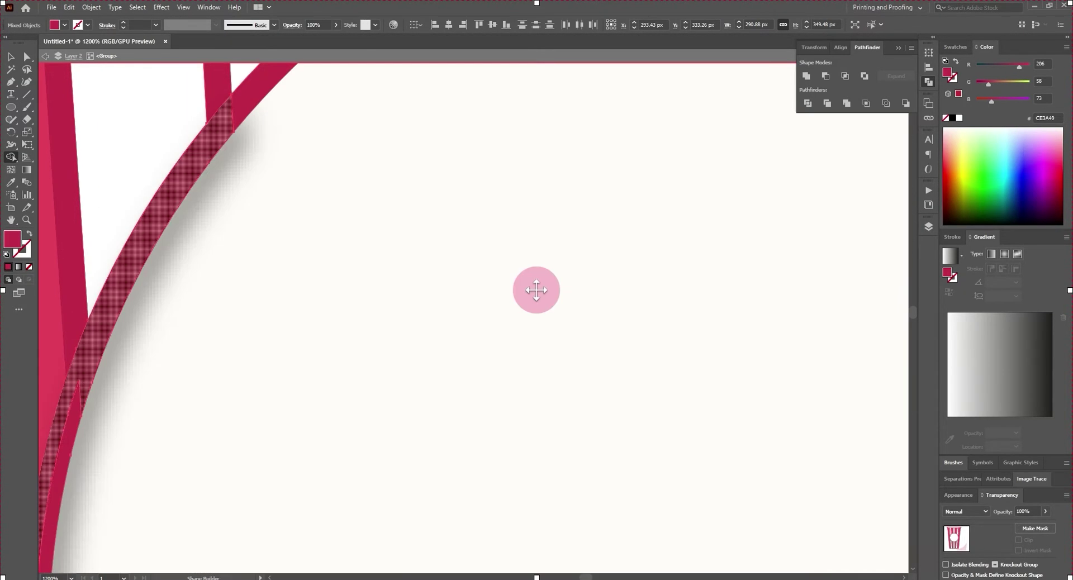
scroll(536, 290, down, 3)
scroll(536, 290, up, 2)
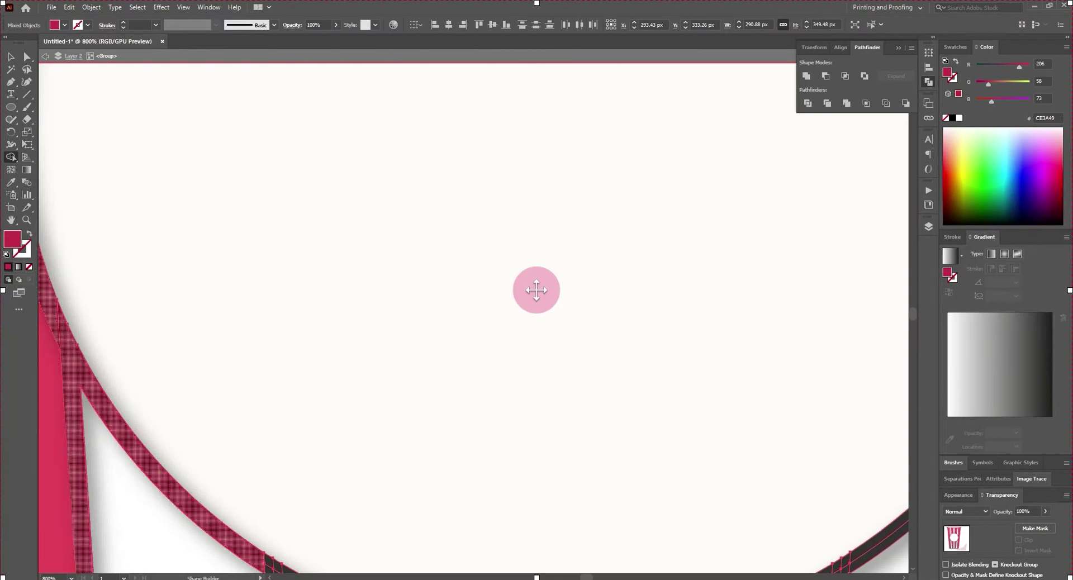
scroll(537, 289, down, 3)
scroll(536, 290, up, 2)
scroll(536, 290, up, 2)
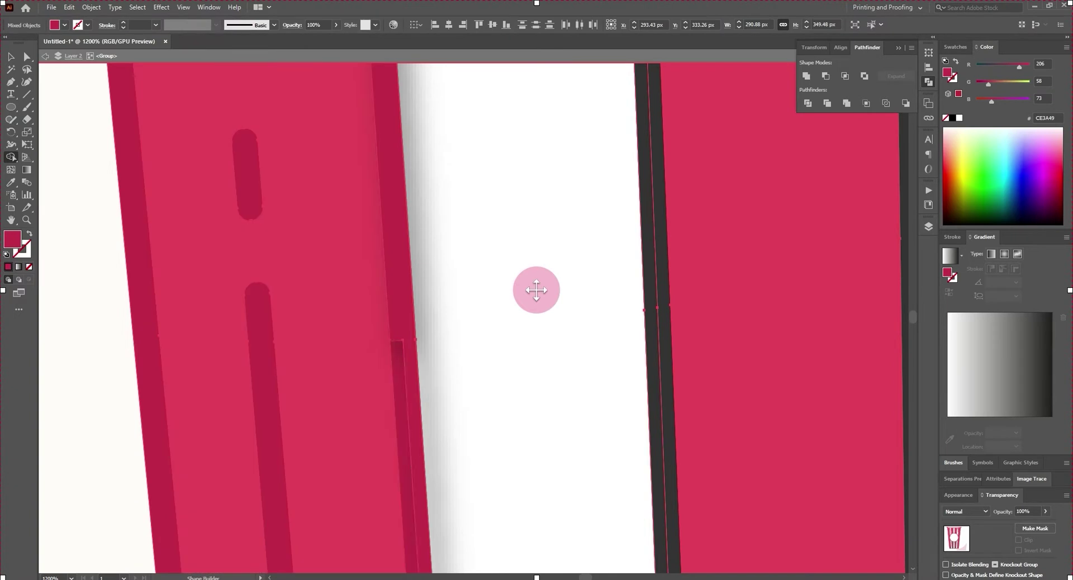
scroll(536, 290, down, 5)
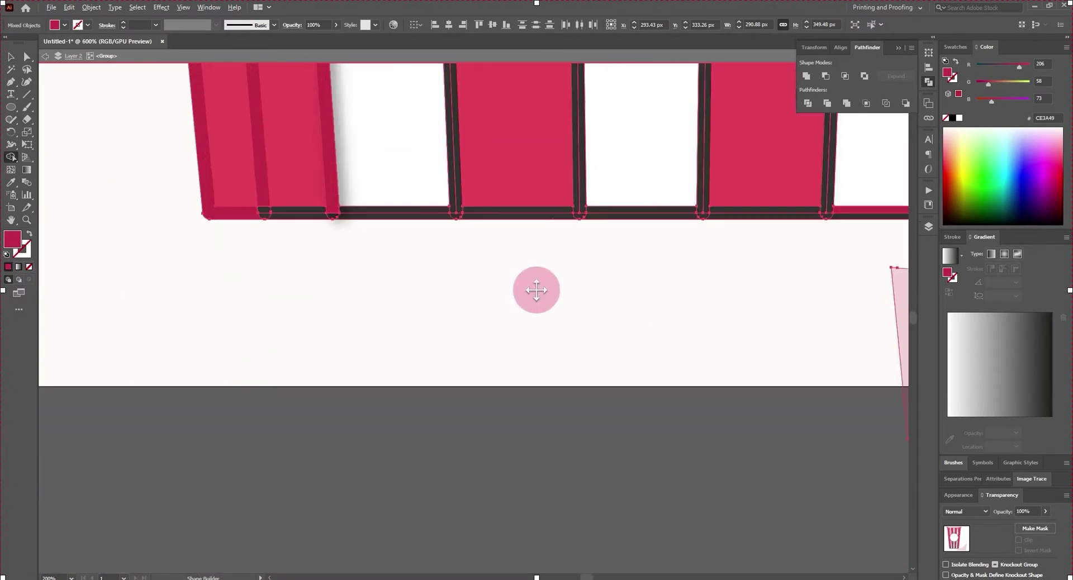
scroll(537, 290, up, 1)
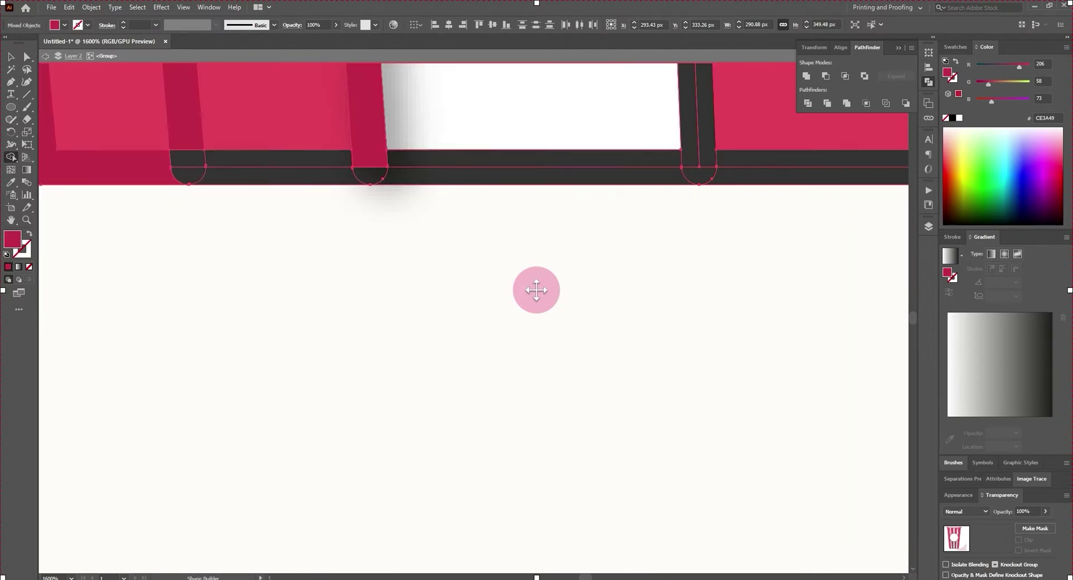
scroll(537, 289, down, 3)
scroll(536, 290, down, 2)
scroll(536, 289, up, 2)
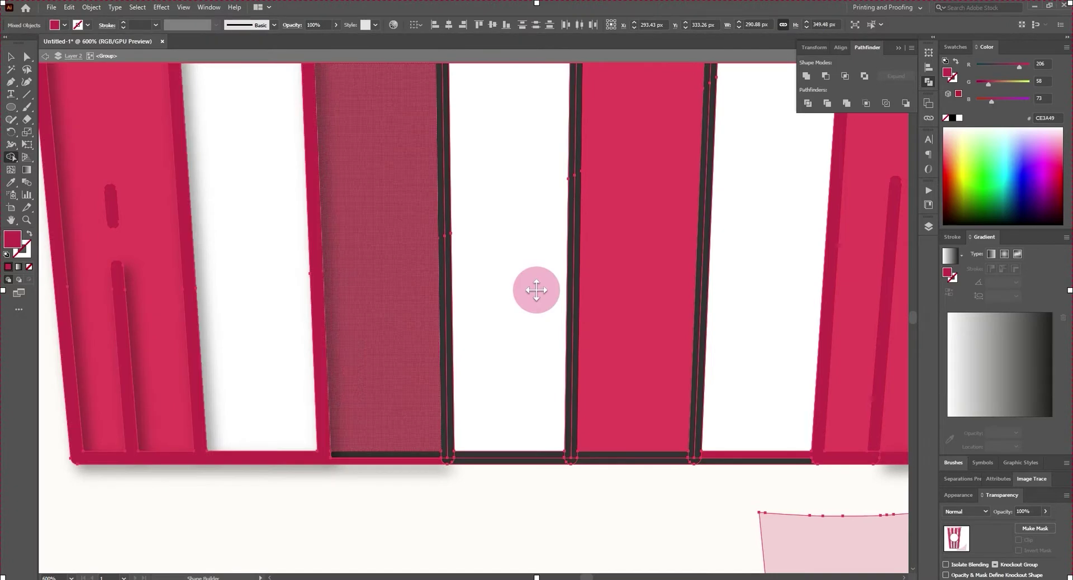
Merge the dark curved rim band under the circle into the pink stripe.
key(super)
key(Escape)
key(ctrl+minus)
key(ctrl+minus)
key(ctrl+minus)
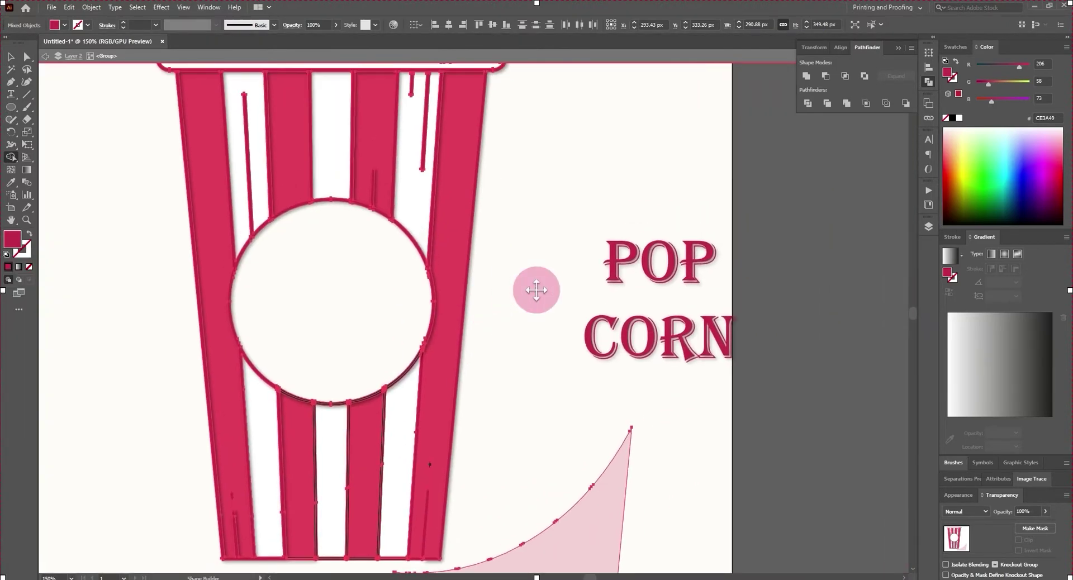
key(ctrl+plus)
key(ctrl+plus)
key(ctrl+plus)
key(ctrl+plus)
key(ctrl+plus)
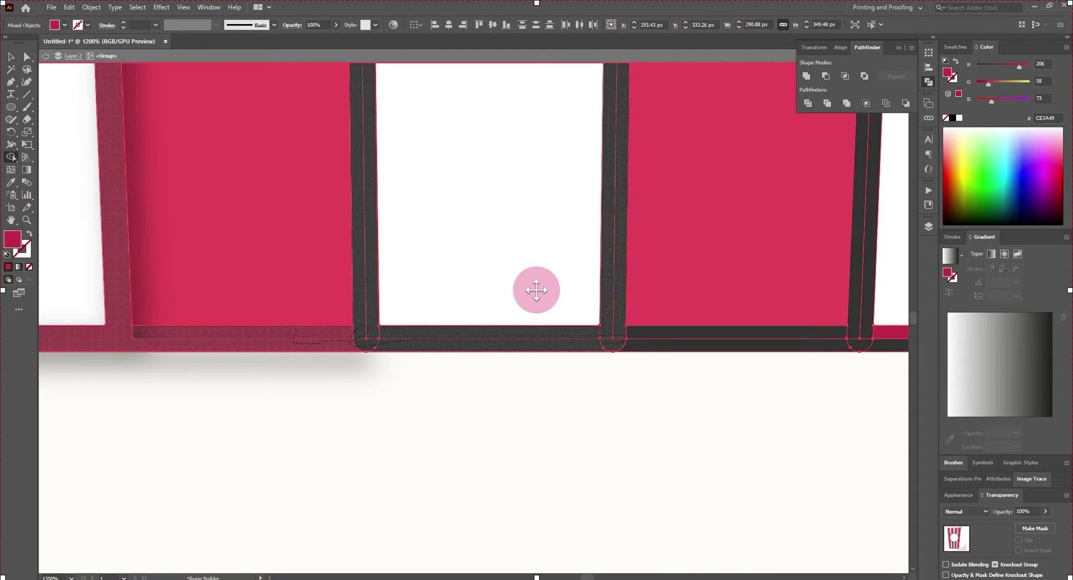
key(ctrl+minus)
key(ctrl+minus)
key(ctrl+minus)
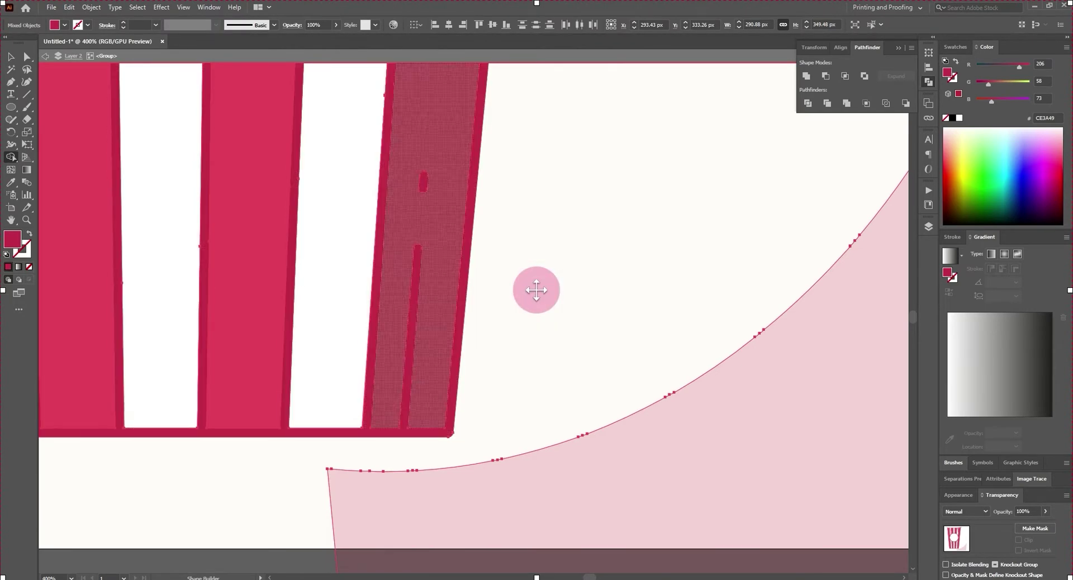
key(ctrl+minus)
key(ctrl+minus)
key(ctrl+minus)
key(ctrl+plus)
key(ctrl+plus)
key(ctrl+plus)
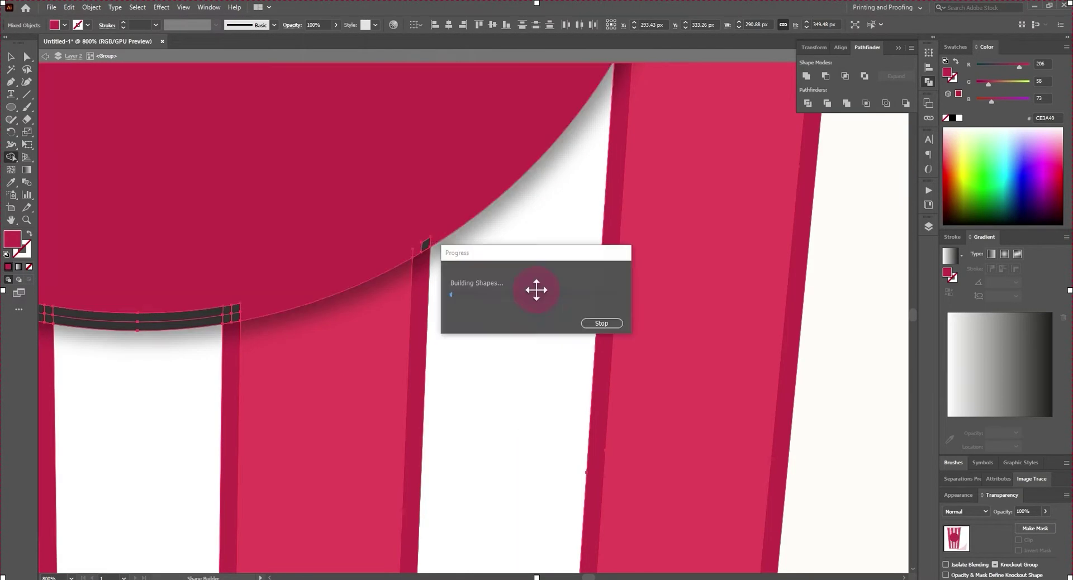
click(418, 242)
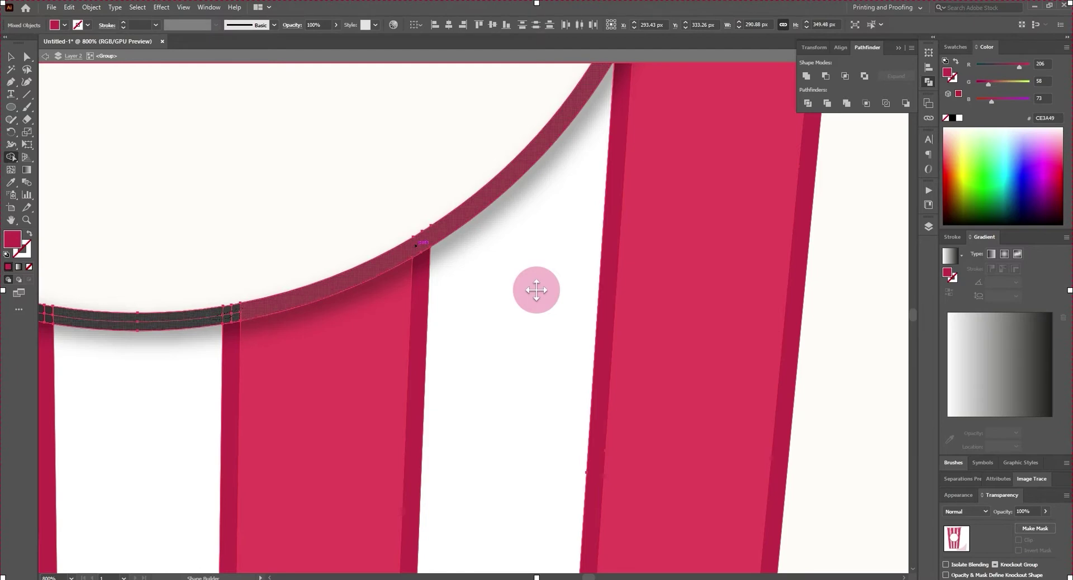
Check the circle's bottom edge, then return to the Selection tool and deselect.
key(ctrl+minus)
key(ctrl+minus)
key(ctrl+minus)
key(ctrl+plus)
key(ctrl+plus)
key(ctrl+plus)
key(ctrl+plus)
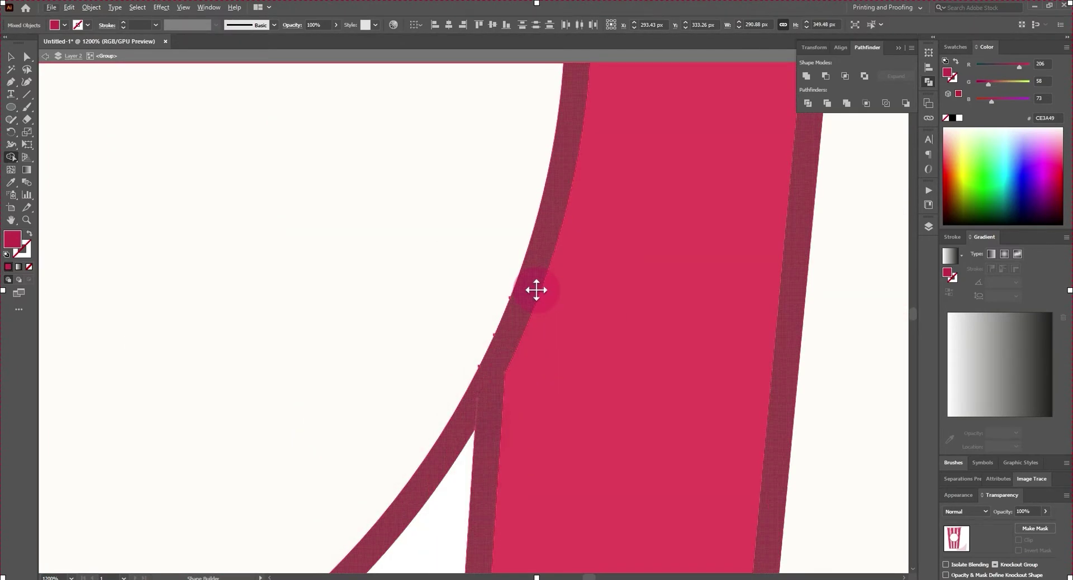
key(ctrl+minus)
key(ctrl+minus)
key(ctrl+minus)
key(ctrl+plus)
key(ctrl+plus)
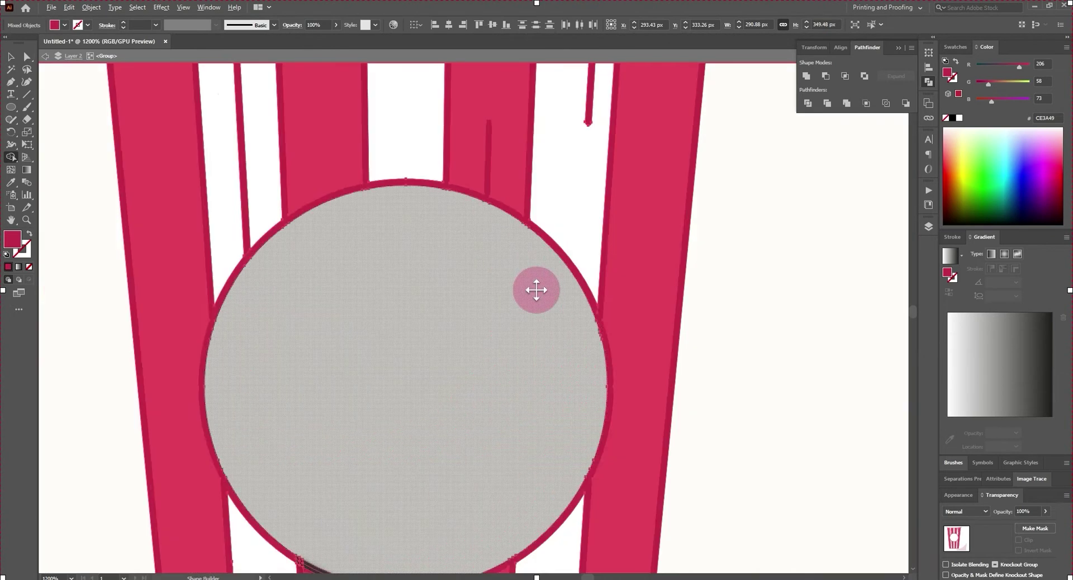
key(ctrl+plus)
key(ctrl+plus)
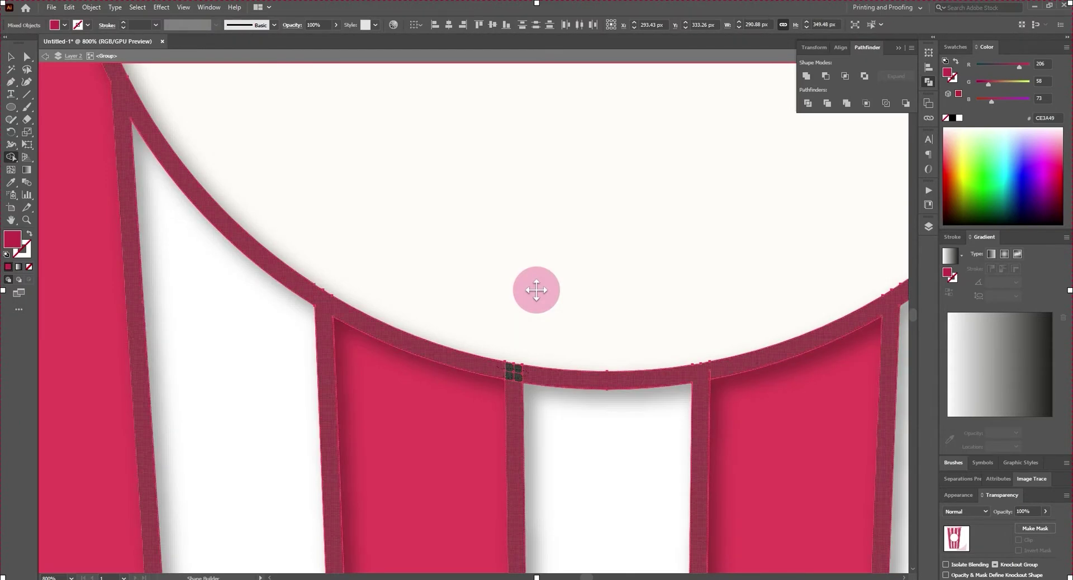
scroll(537, 290, down, 5)
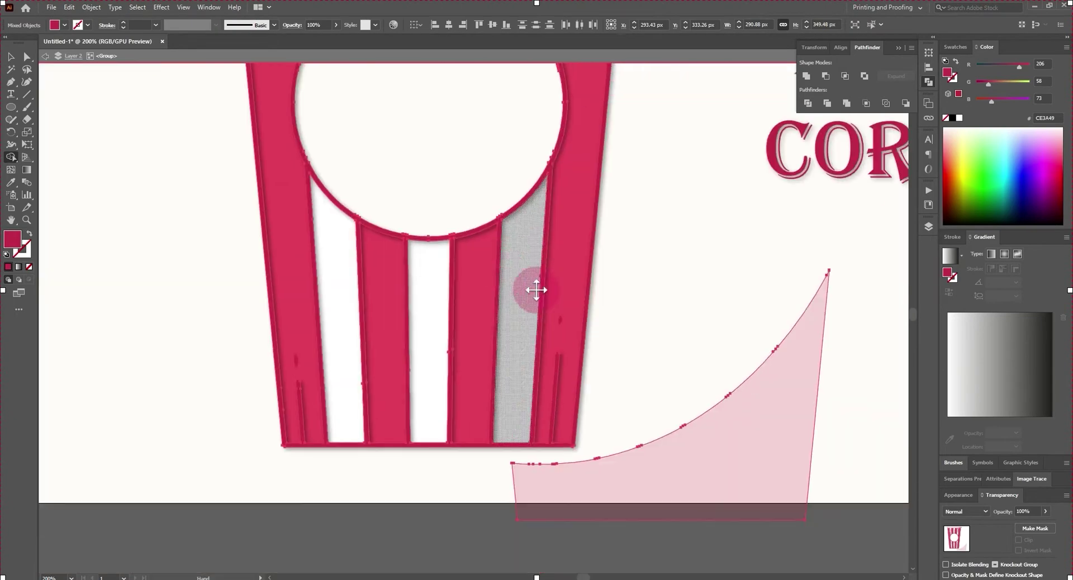
scroll(536, 290, down, 2)
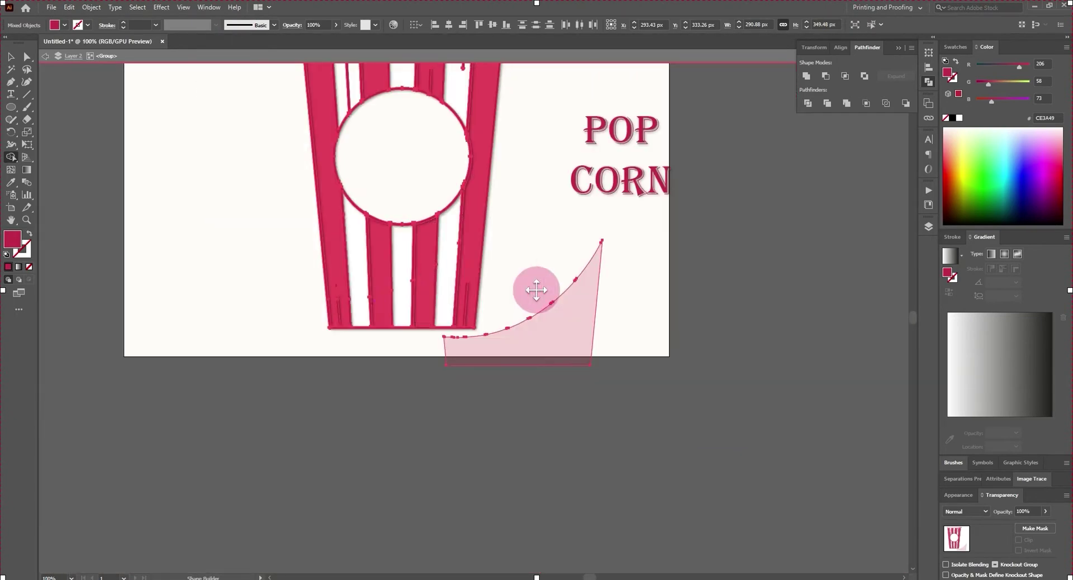
key(v)
click(536, 290)
scroll(537, 290, up, 4)
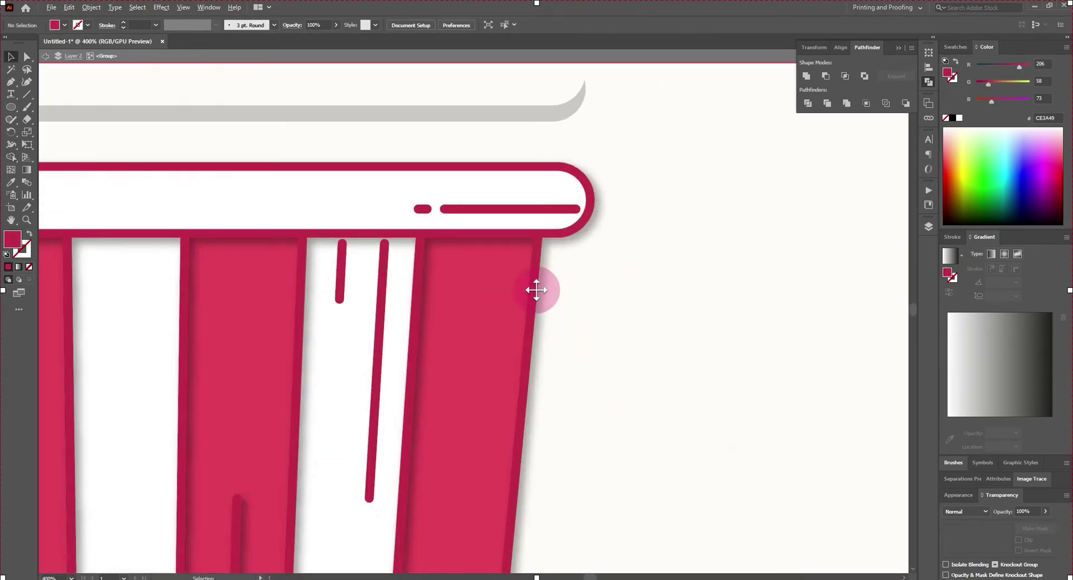
Select the cup's merged compound shape and inspect the rim dash with Direct Selection.
scroll(536, 290, down, 2)
click(537, 290)
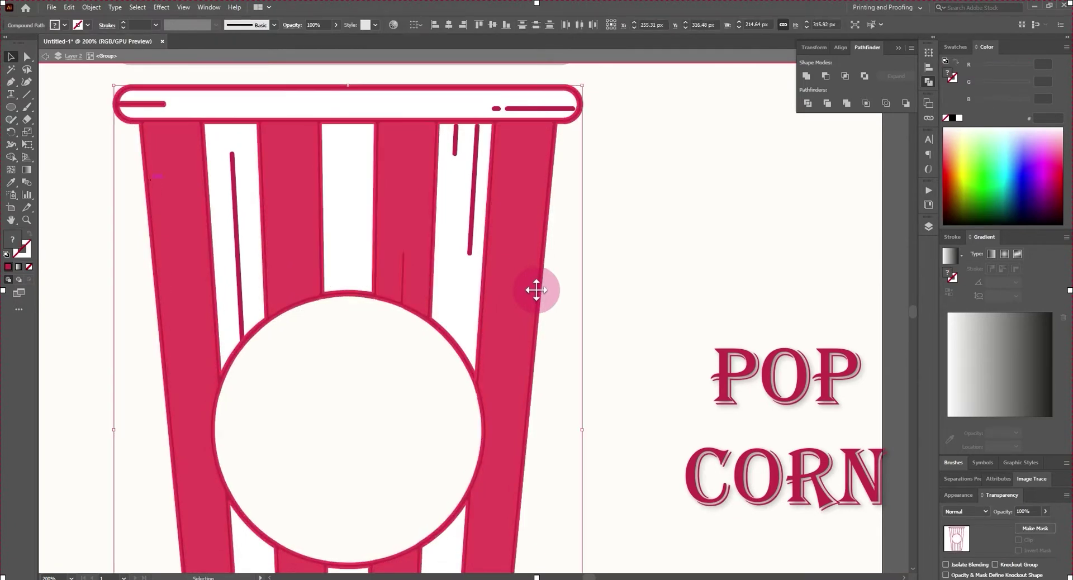
click(536, 290)
key(a)
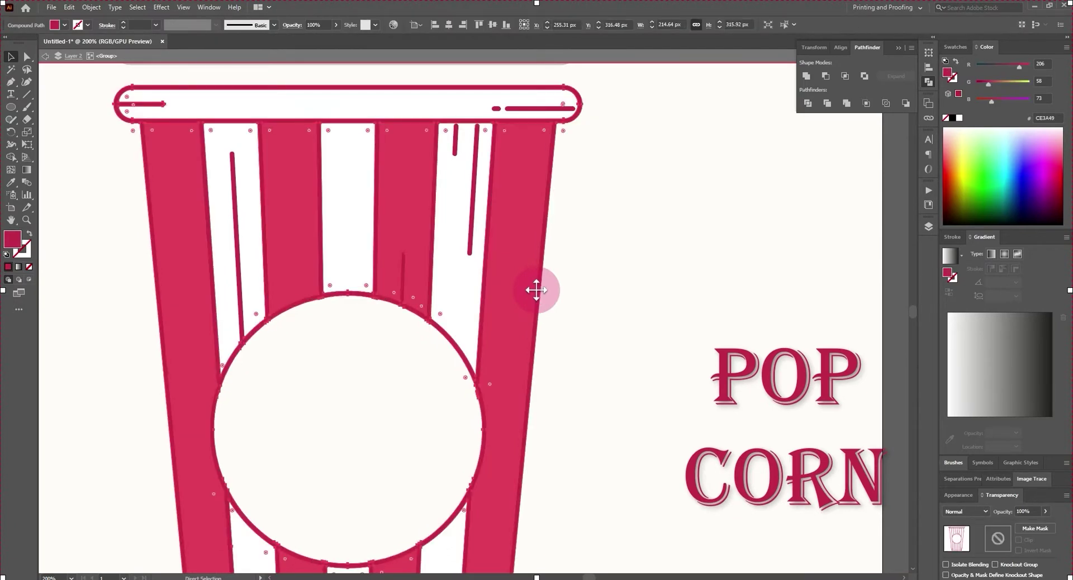
scroll(537, 290, up, 3)
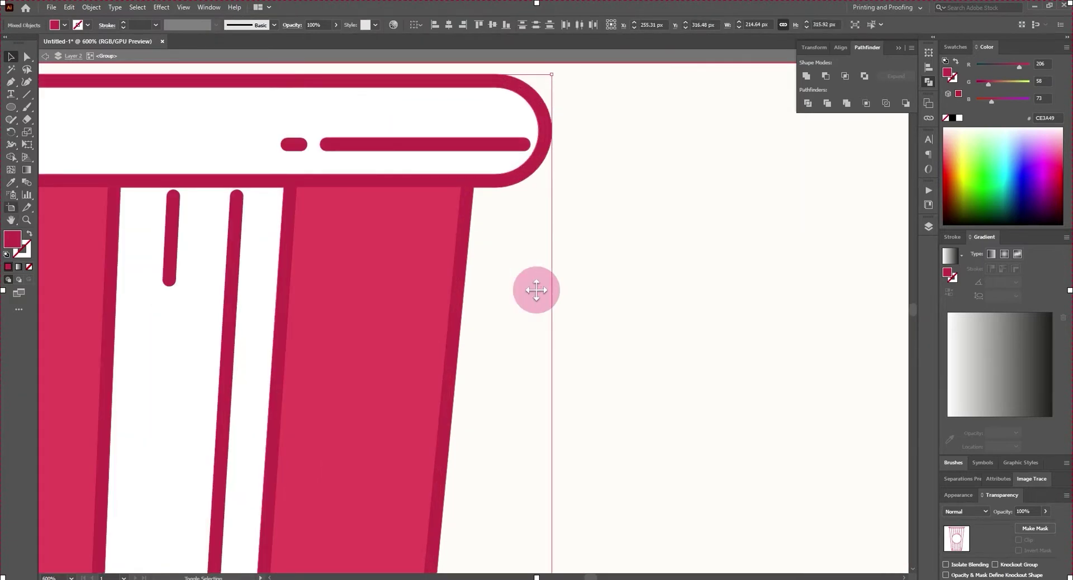
key(ctrl+0)
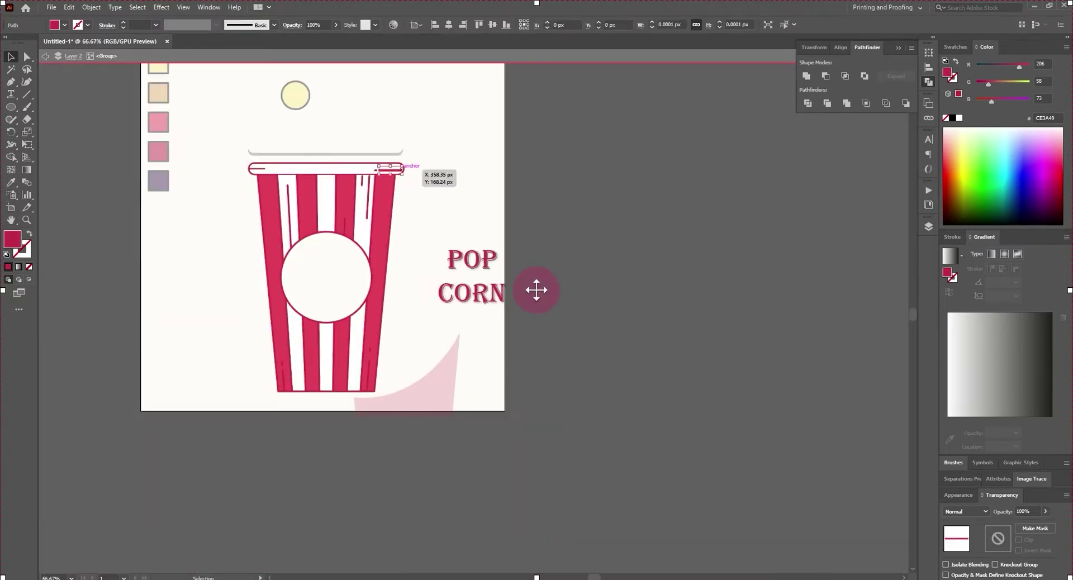
key(ctrl+equal)
key(ctrl+equal)
key(ctrl+equal)
key(ctrl+equal)
key(ctrl+equal)
key(ctrl+equal)
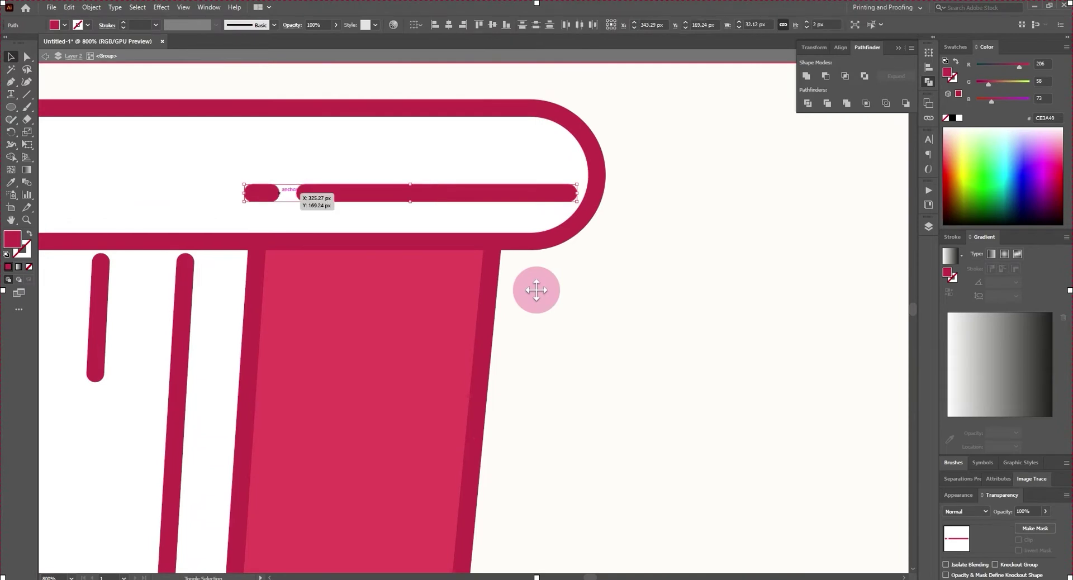
Select all cup artwork for Shape Builder, then clear the selection.
key(ctrl+a)
key(shift+m)
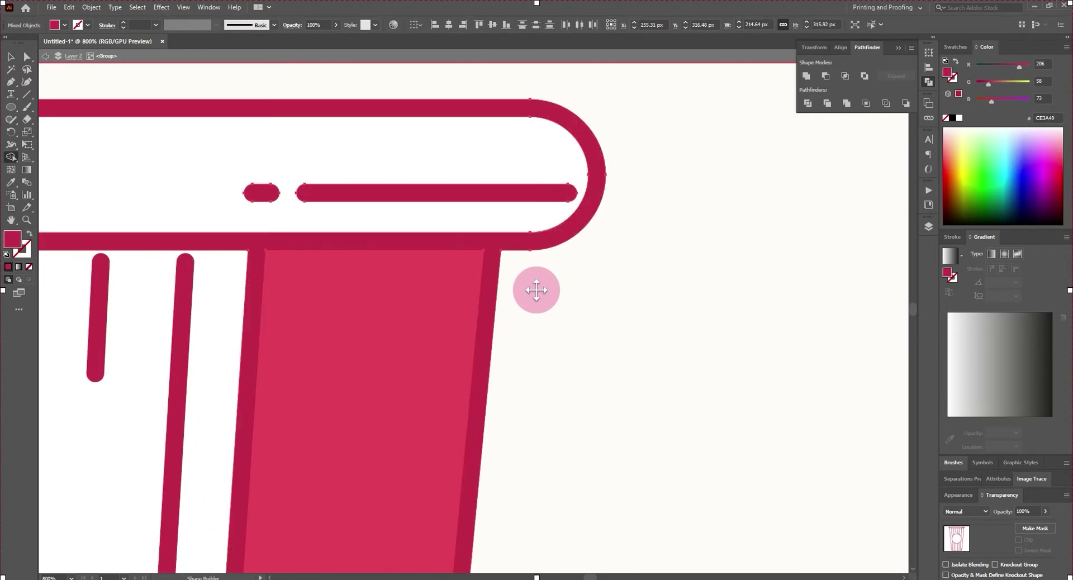
key(ctrl+minus)
key(ctrl+minus)
key(ctrl+minus)
key(v)
key(ctrl+shift+a)
Drag the long rim dash so it meets the rim's edge and merge the rim pieces.
key(ctrl+plus)
key(ctrl+plus)
key(ctrl+plus)
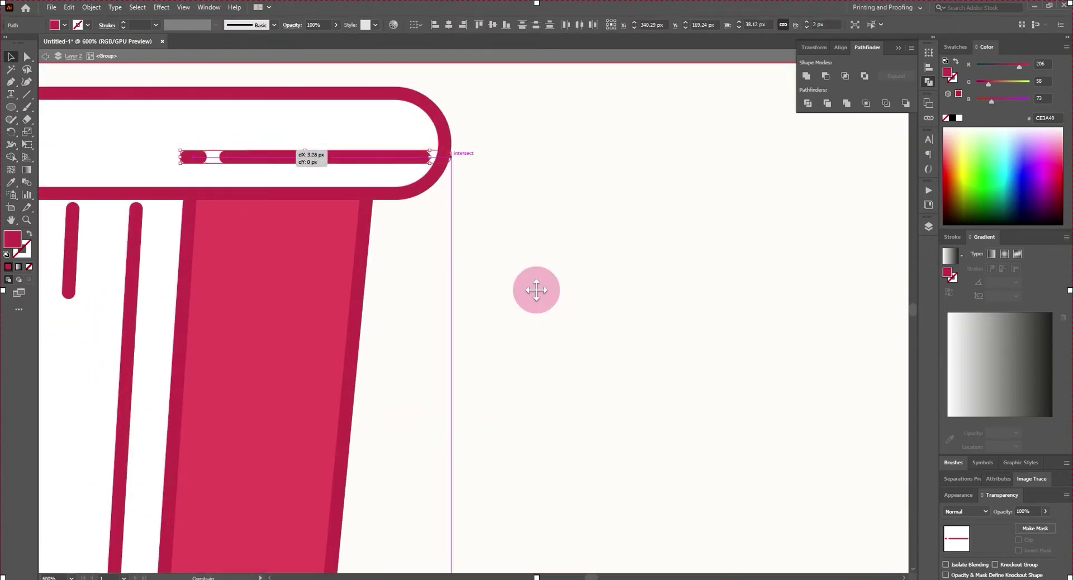
drag(304, 156, 319, 143)
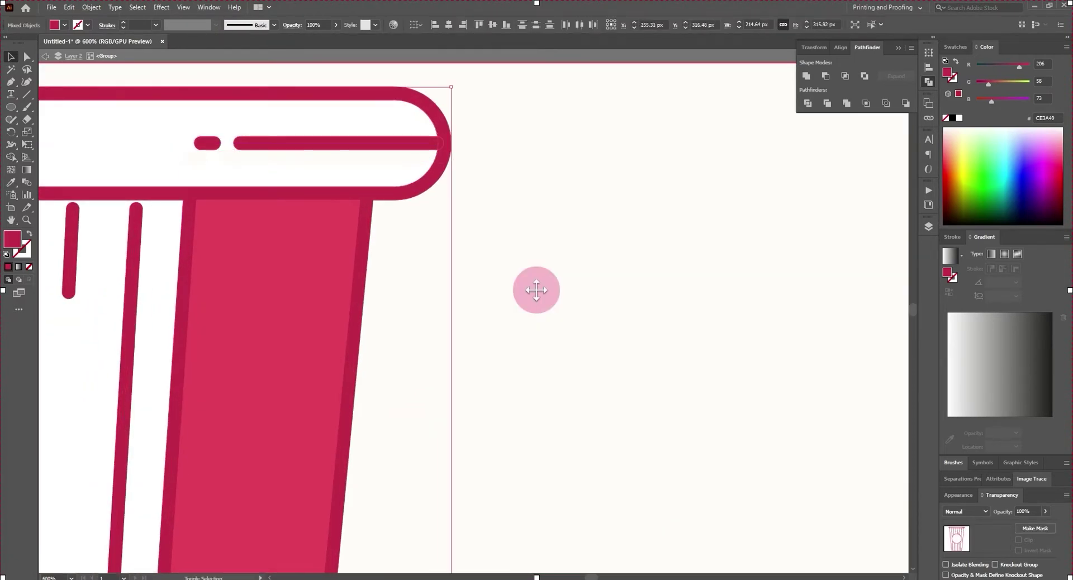
key(shift+m)
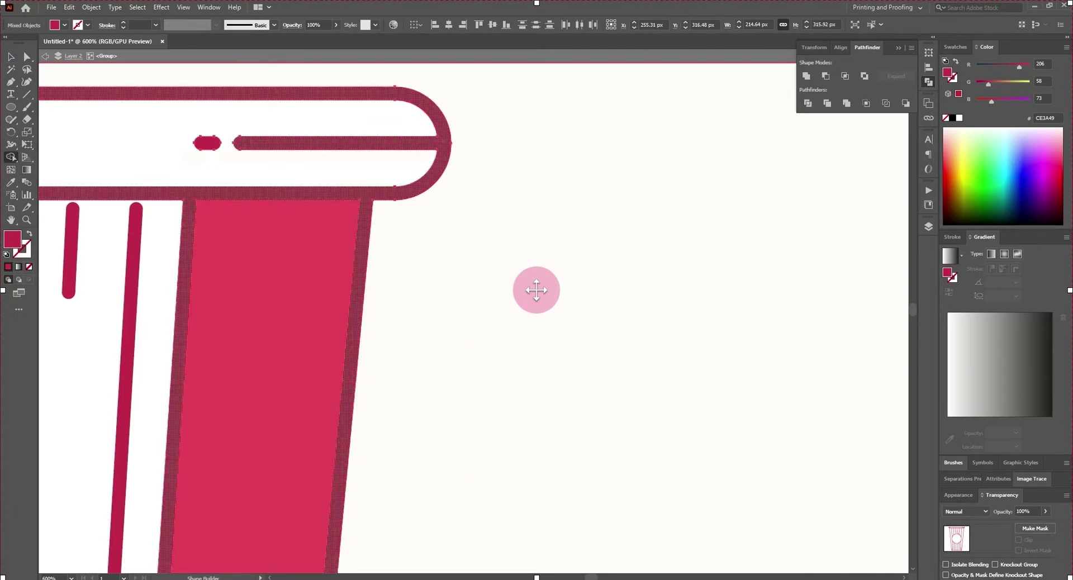
key(ctrl+minus)
key(ctrl+minus)
key(ctrl+minus)
Nudge a stripe's edge, undo it, and merge the stripe shapes with Shape Builder.
scroll(537, 290, down, 2)
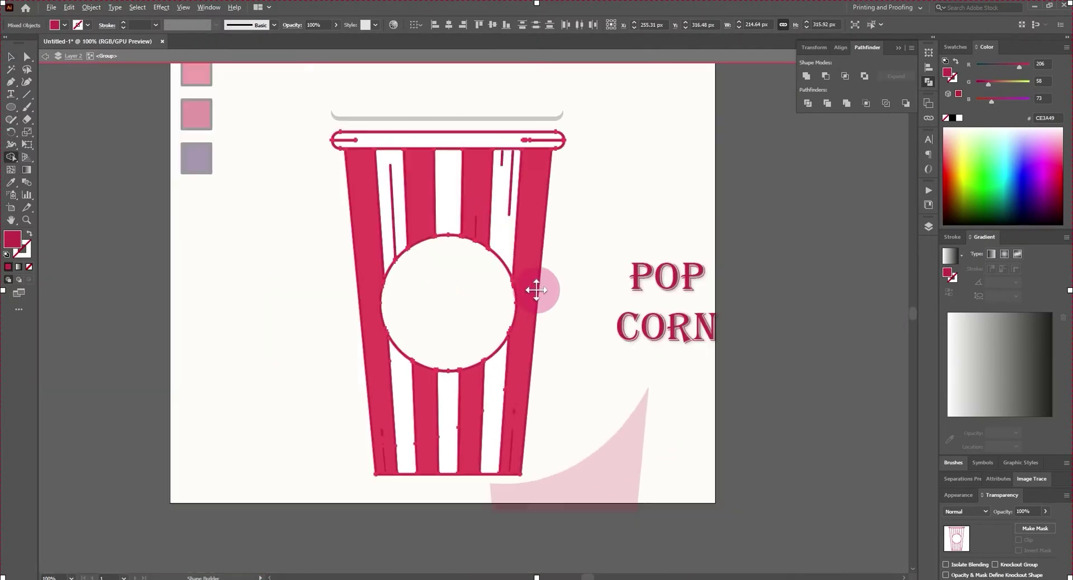
scroll(536, 290, up, 4)
scroll(536, 289, up, 1)
scroll(537, 289, up, 1)
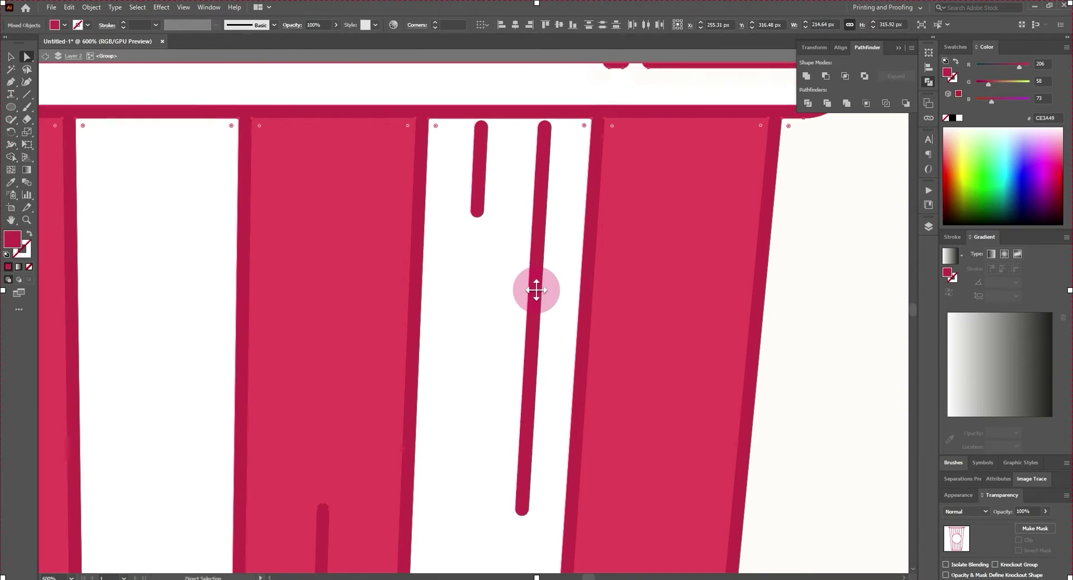
drag(536, 290, 536, 289)
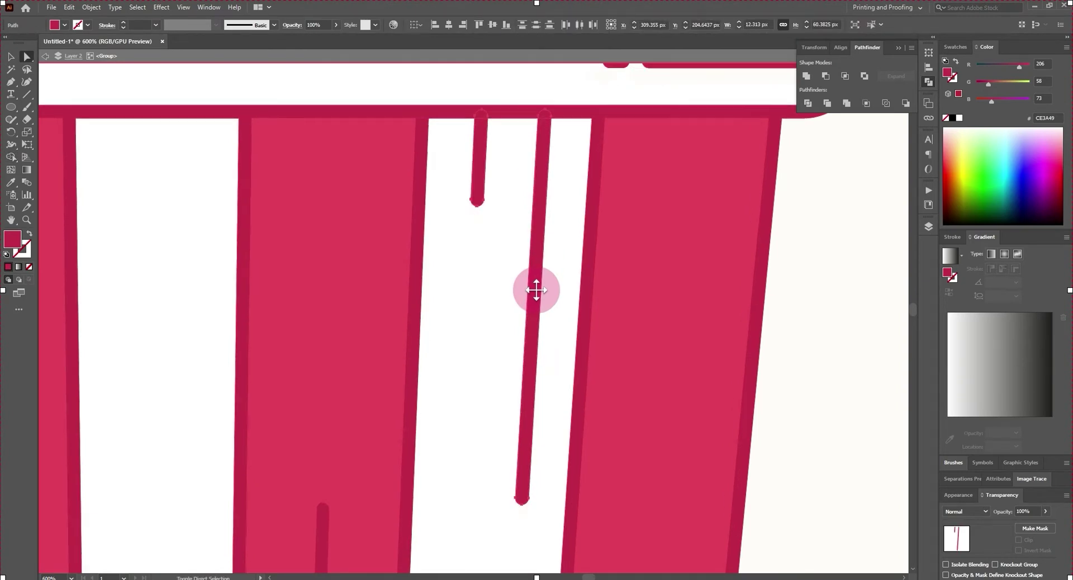
key(ctrl+z)
key(shift+m)
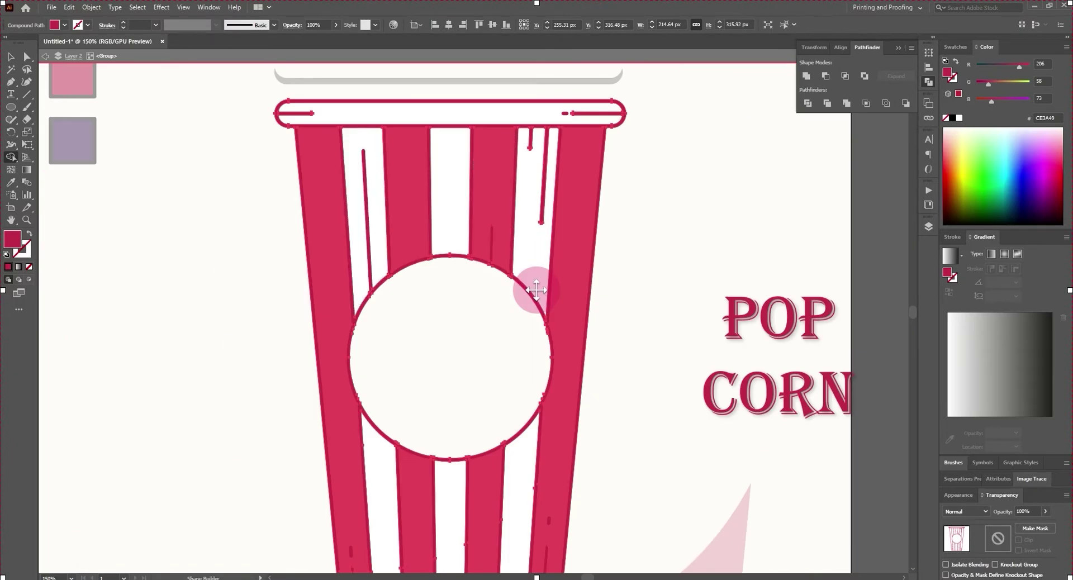
scroll(536, 290, down, 5)
key(ctrl+equal)
key(ctrl+equal)
key(ctrl+equal)
key(v)
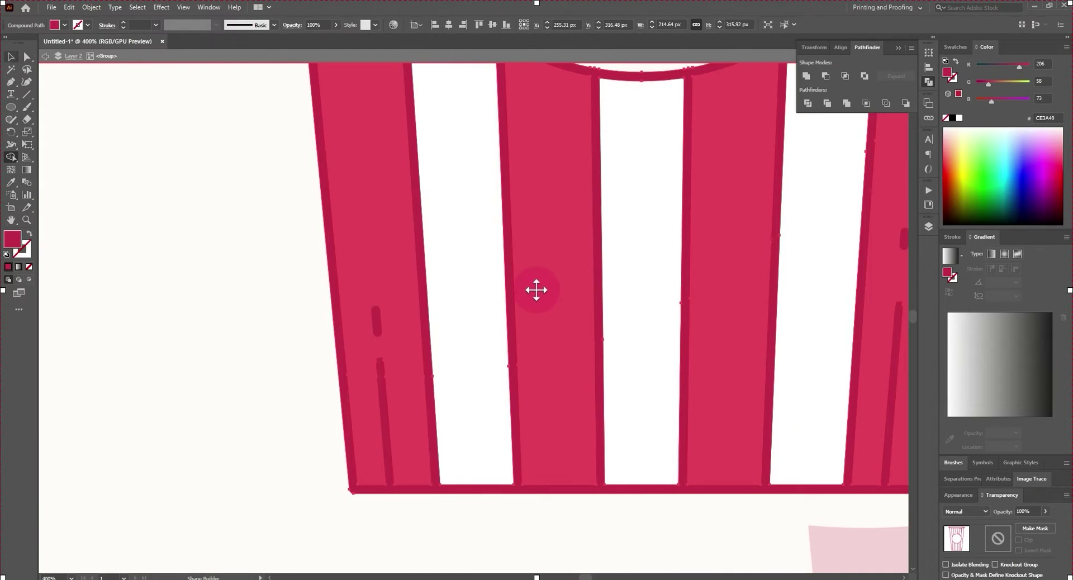
Restore the cup outlines to dark purple #51385F with no stroke.
key(ctrl+z)
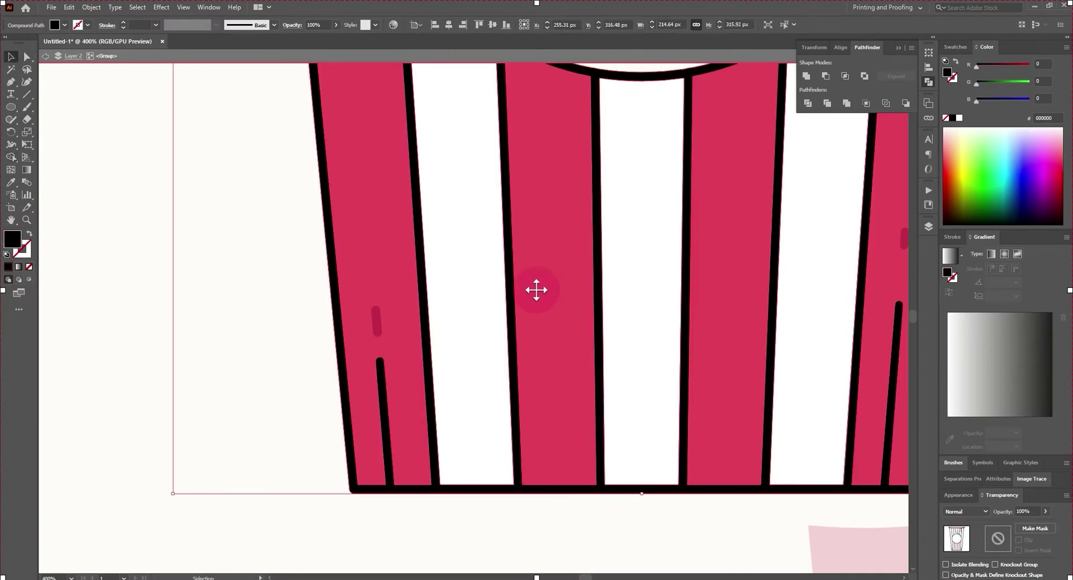
key(ctrl+1)
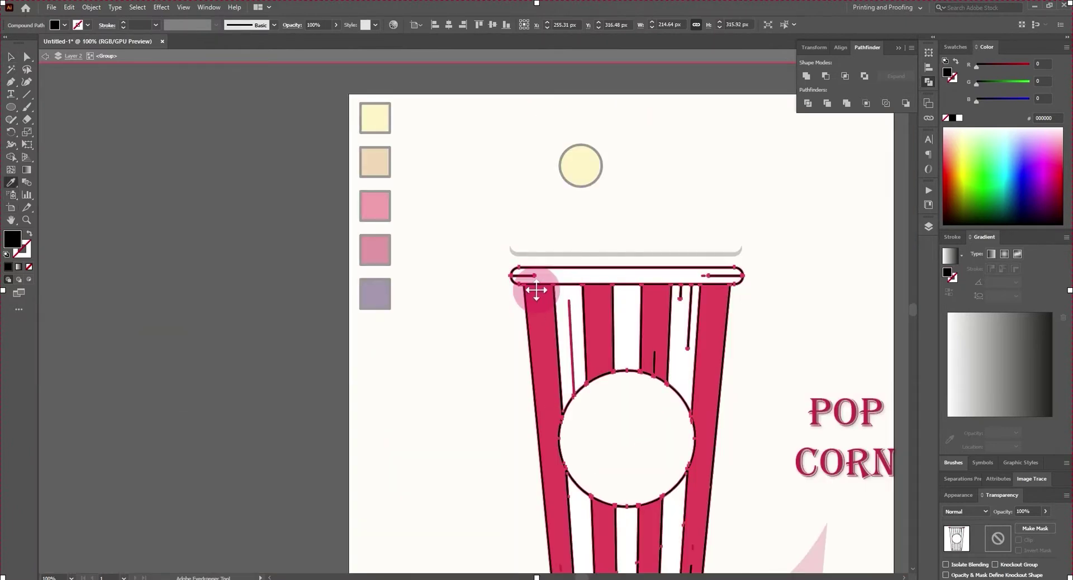
key(ctrl+z)
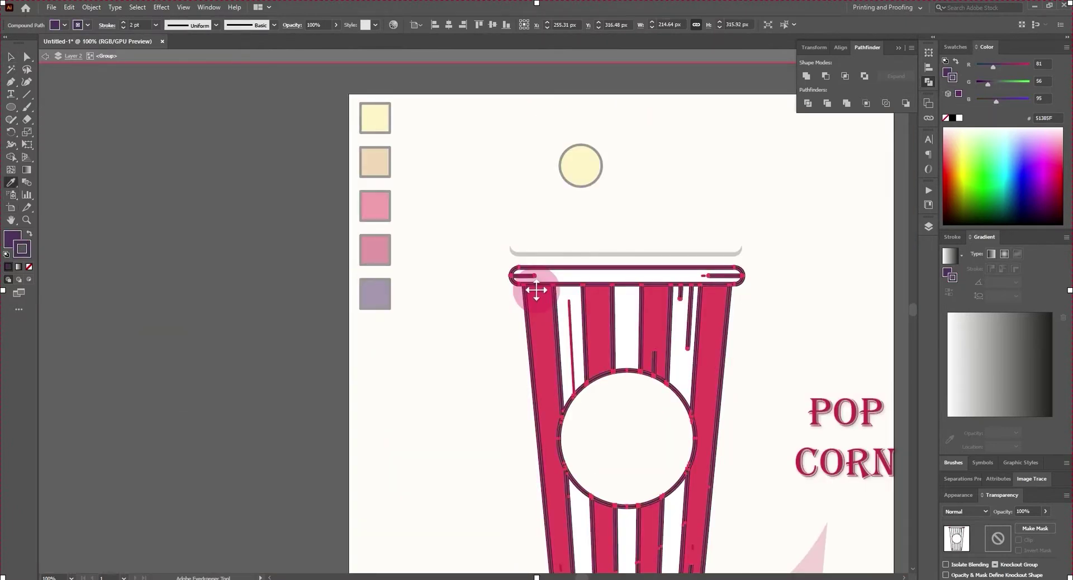
key(ctrl+z)
scroll(535, 290, up, 5)
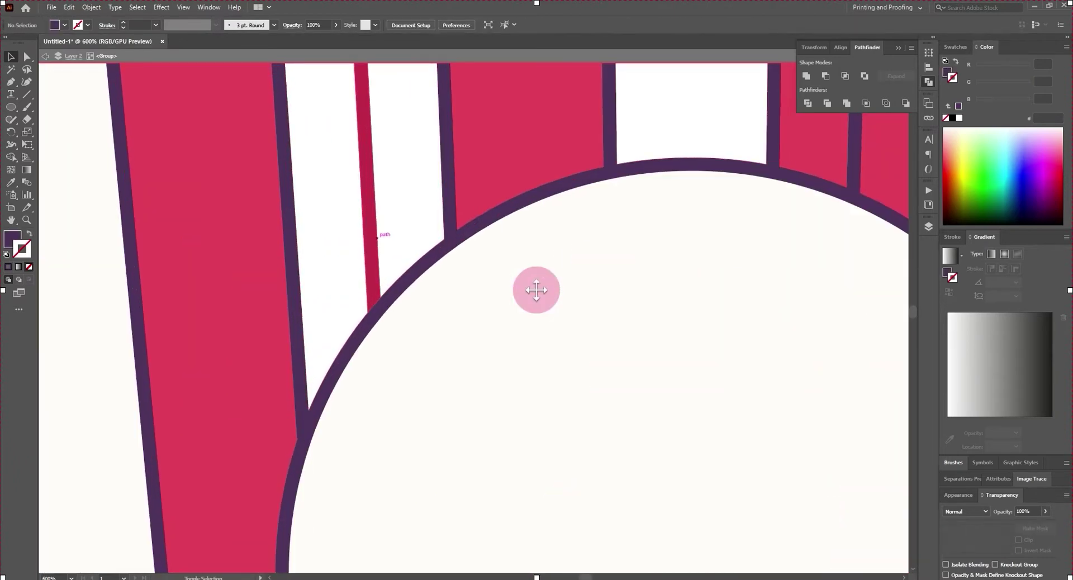
scroll(536, 289, down, 2)
Merge the thin red accent line in the left white stripe with the outlines.
click(373, 120)
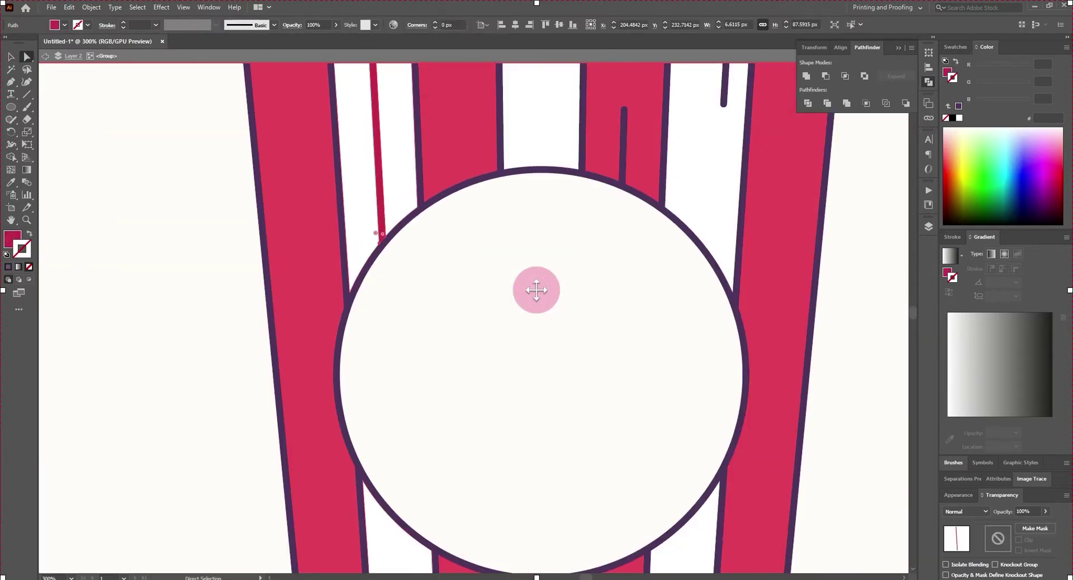
key(shift+m)
scroll(535, 289, up, 5)
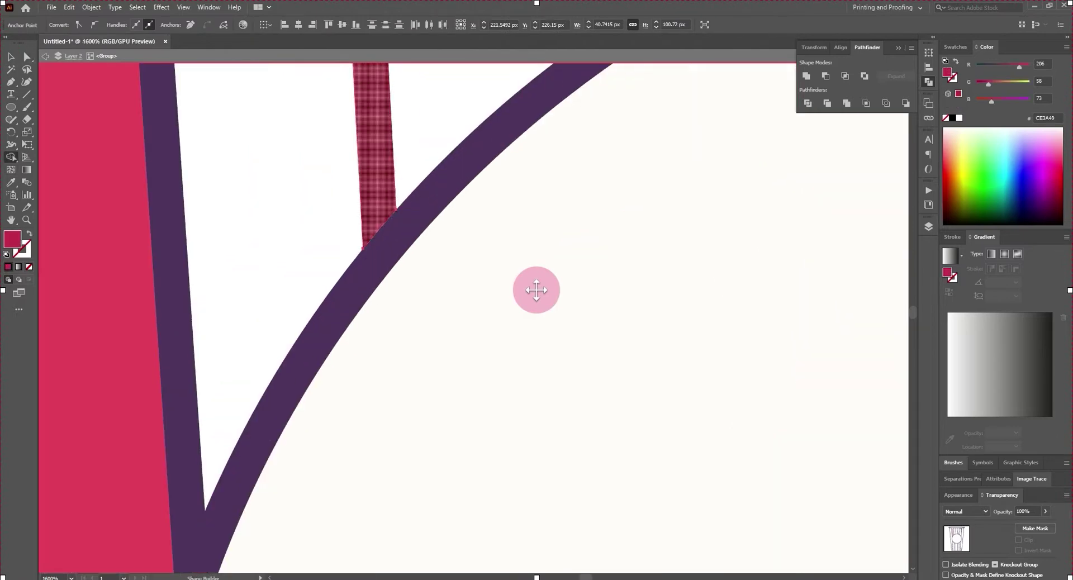
scroll(536, 290, down, 5)
scroll(536, 289, down, 1)
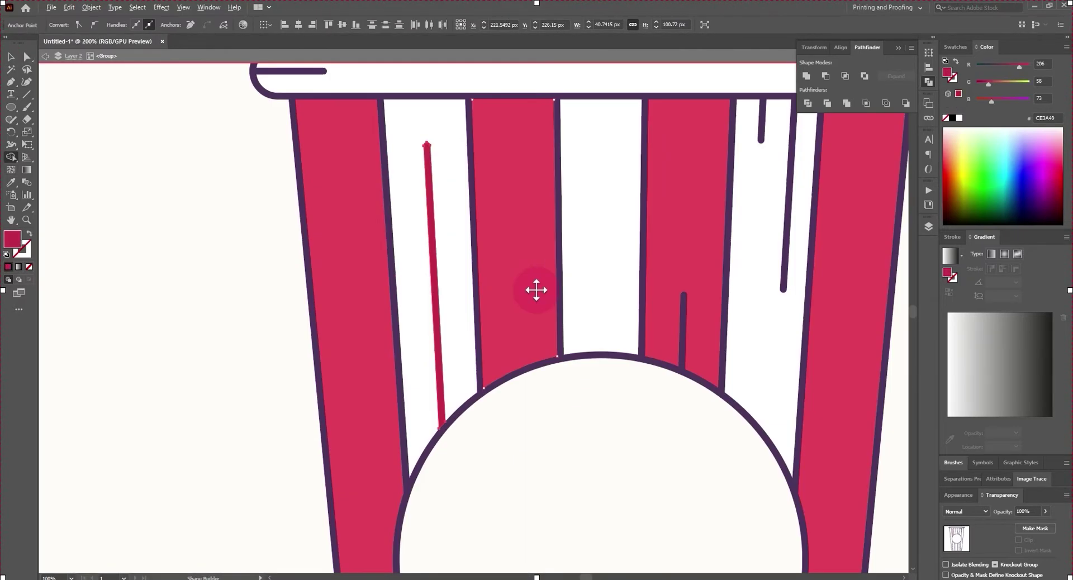
scroll(535, 290, down, 1)
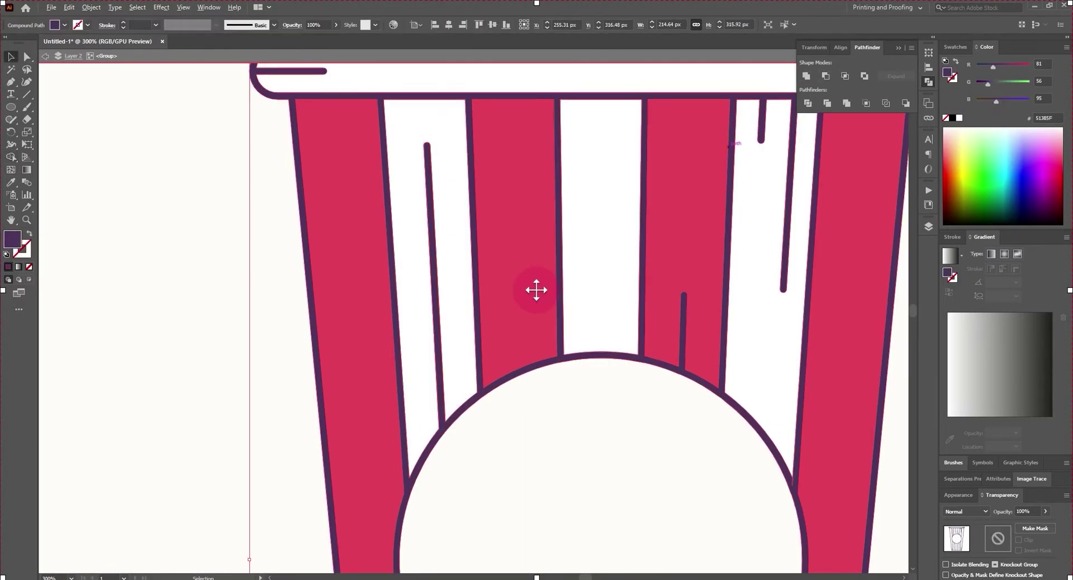
scroll(536, 289, down, 3)
scroll(536, 289, down, 2)
Reshape the pink shading inside the cup group, then drag POP CORN into the white circle.
double_click(536, 289)
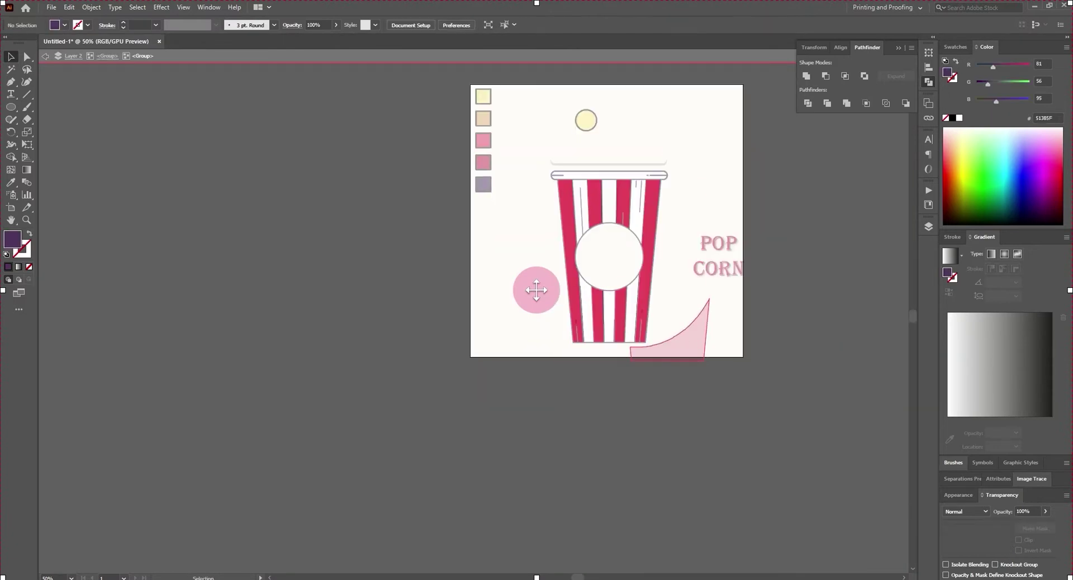
drag(536, 289, 536, 289)
scroll(536, 289, up, 4)
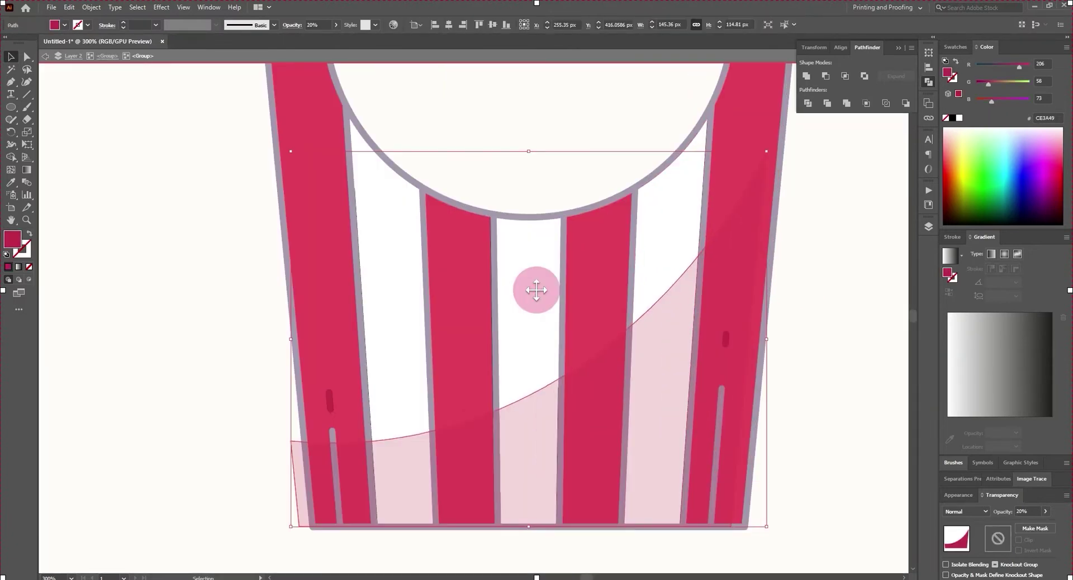
double_click(536, 289)
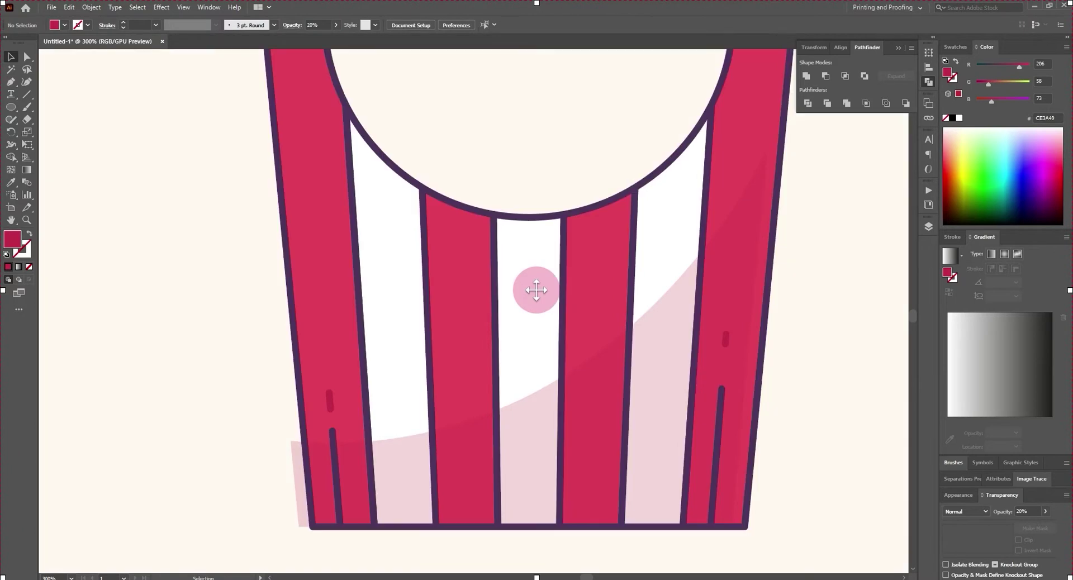
key(a)
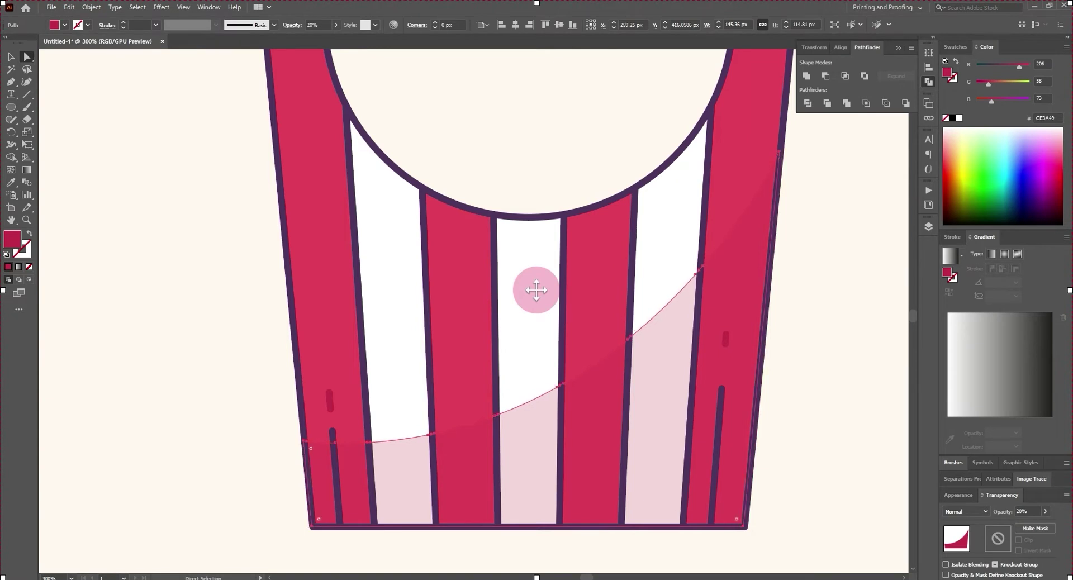
key(ctrl+1)
drag(859, 197, 643, 202)
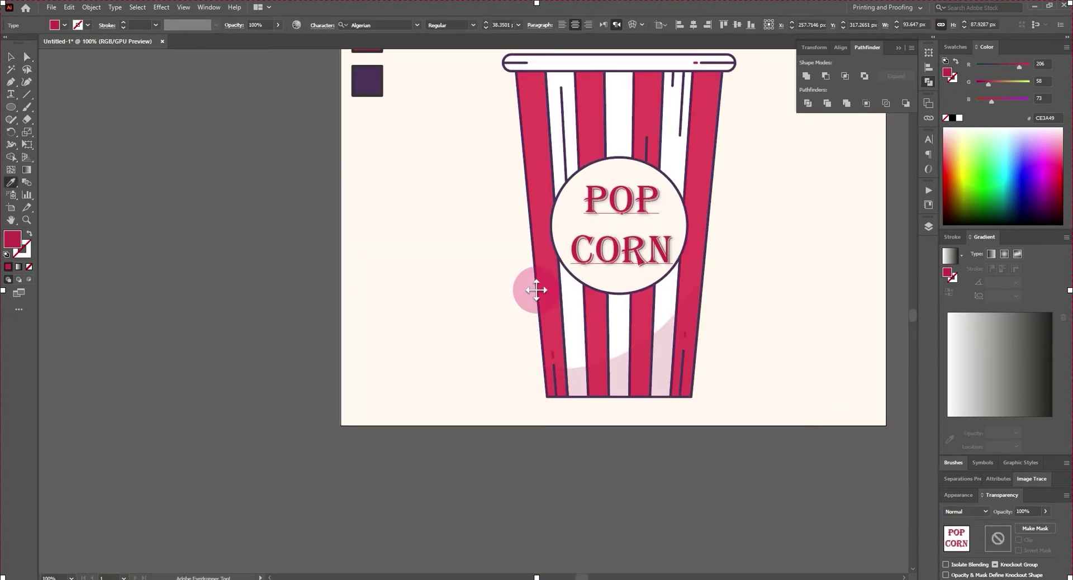
Make the POP CORN text dark purple with its outline removed.
click(536, 290)
click(536, 290)
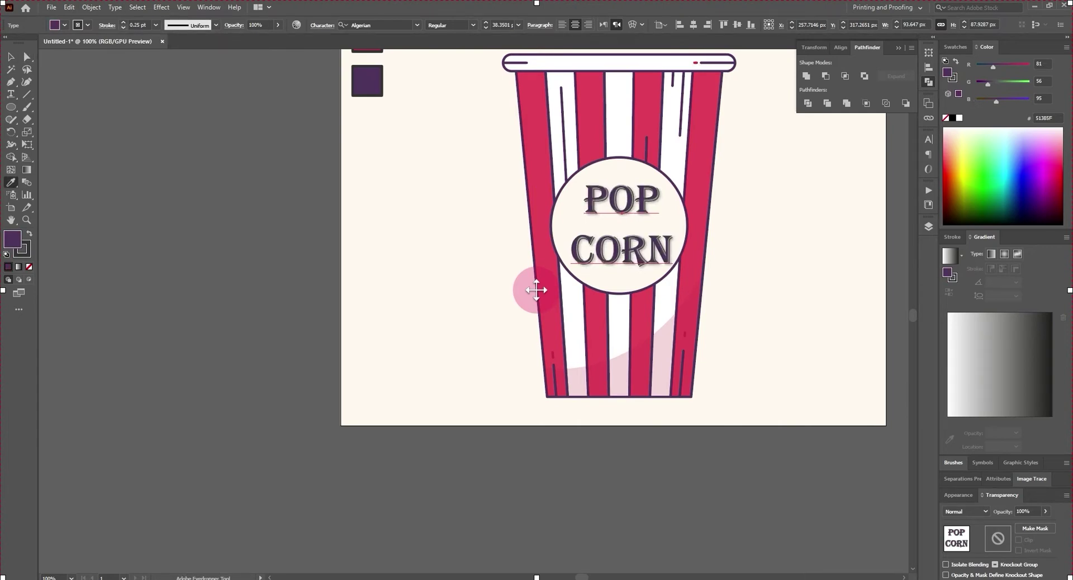
click(535, 289)
key(ctrl+plus)
key(ctrl+plus)
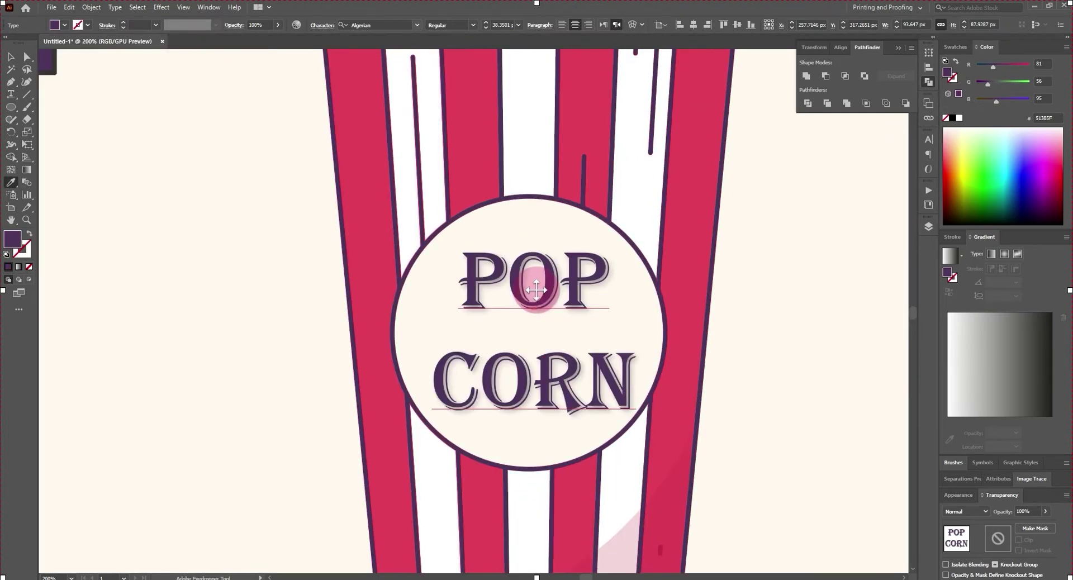
Try the Best Friends Font Regular typeface on the POP CORN text.
click(417, 24)
scroll(464, 143, up, 10)
scroll(464, 143, up, 10)
scroll(464, 143, up, 10)
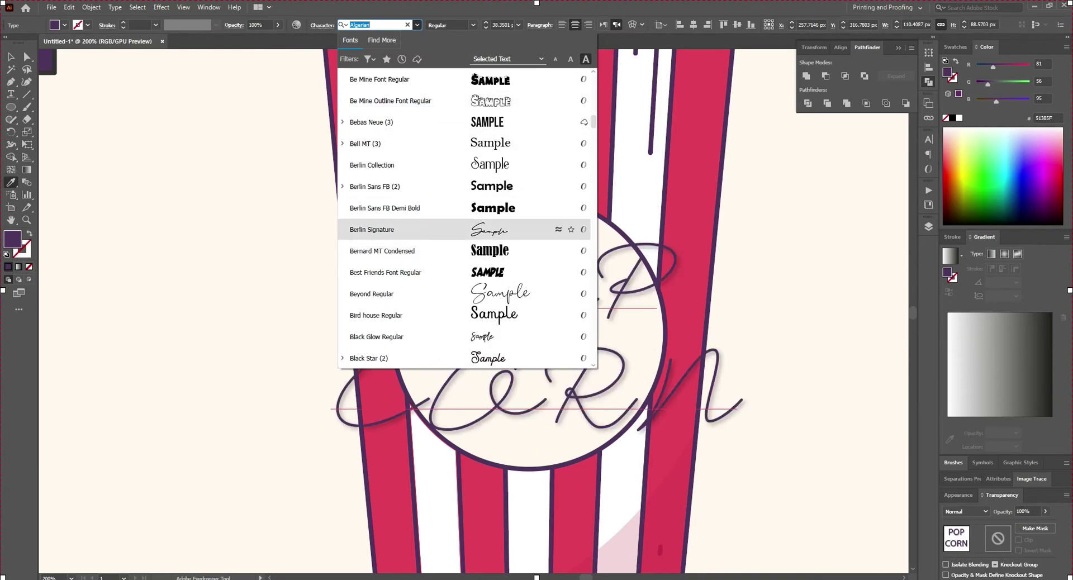
click(536, 272)
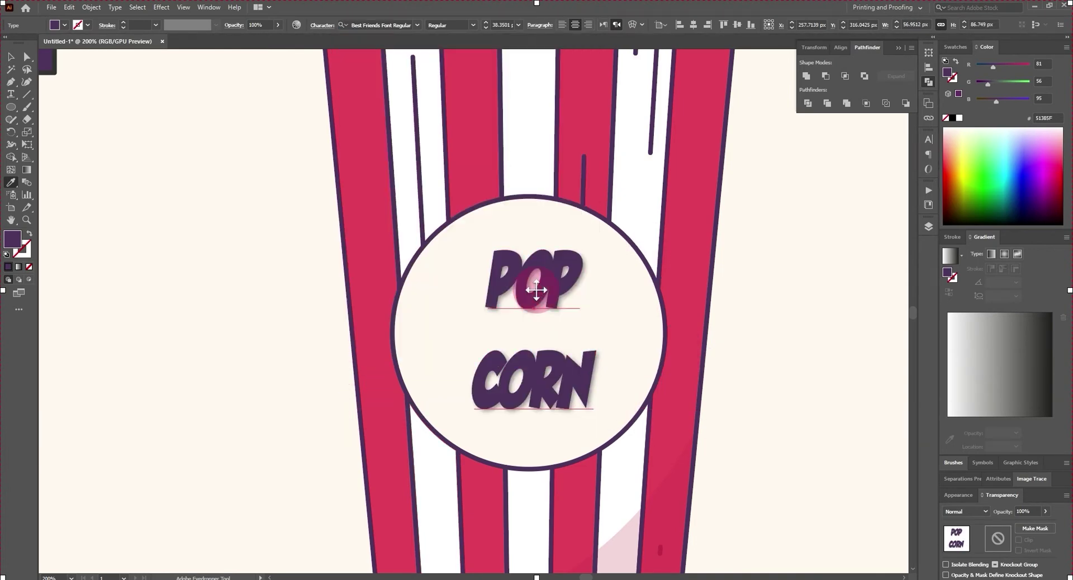
key(ctrl+1)
Switch the POP CORN lettering to the Broadway font.
key(ctrl+plus)
key(ctrl+plus)
key(ctrl+plus)
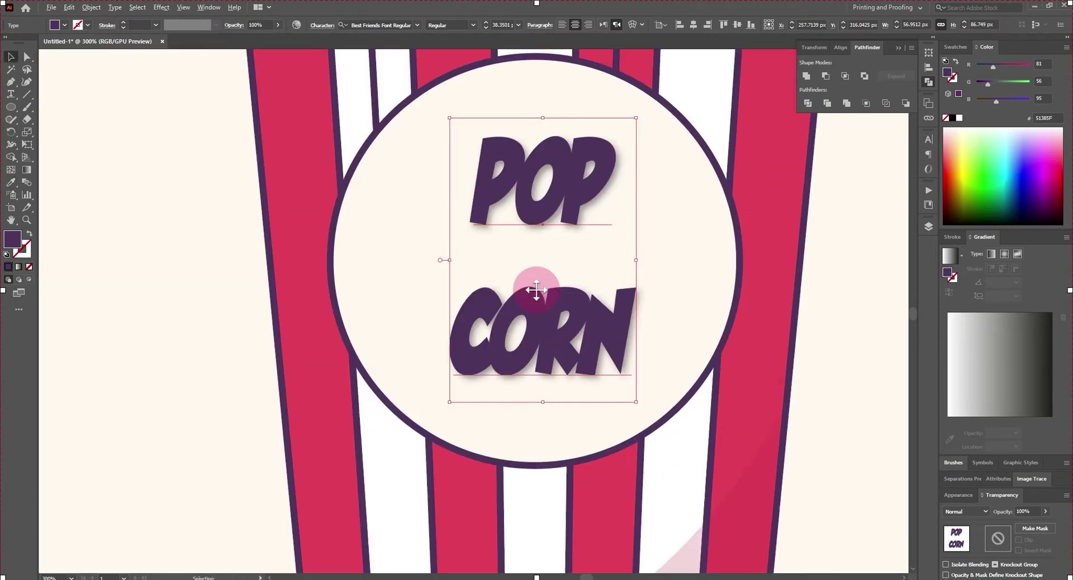
click(416, 25)
scroll(467, 217, down, 5)
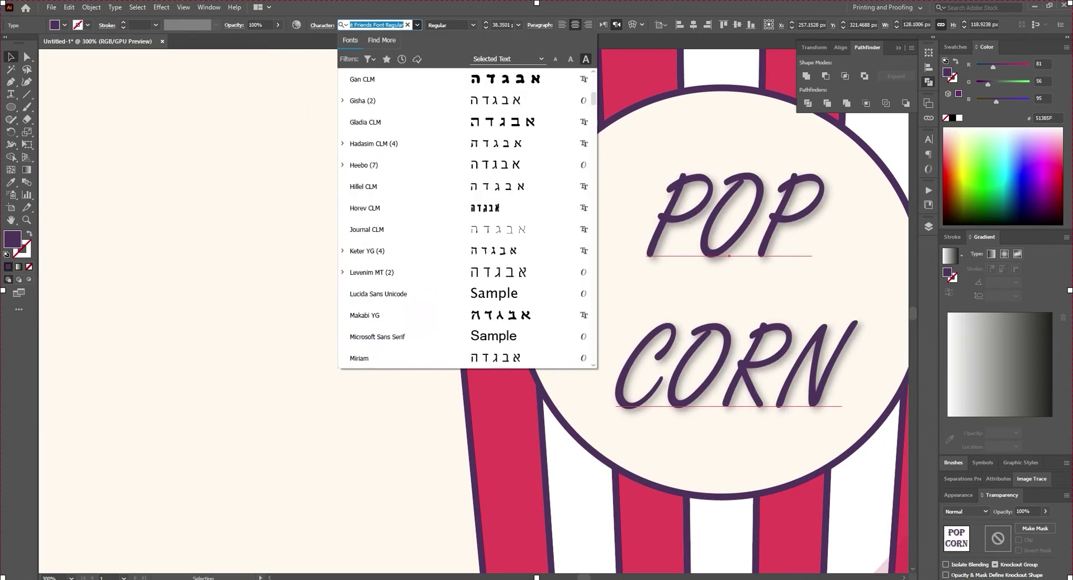
scroll(467, 218, down, 3)
scroll(466, 218, down, 3)
scroll(466, 218, down, 3)
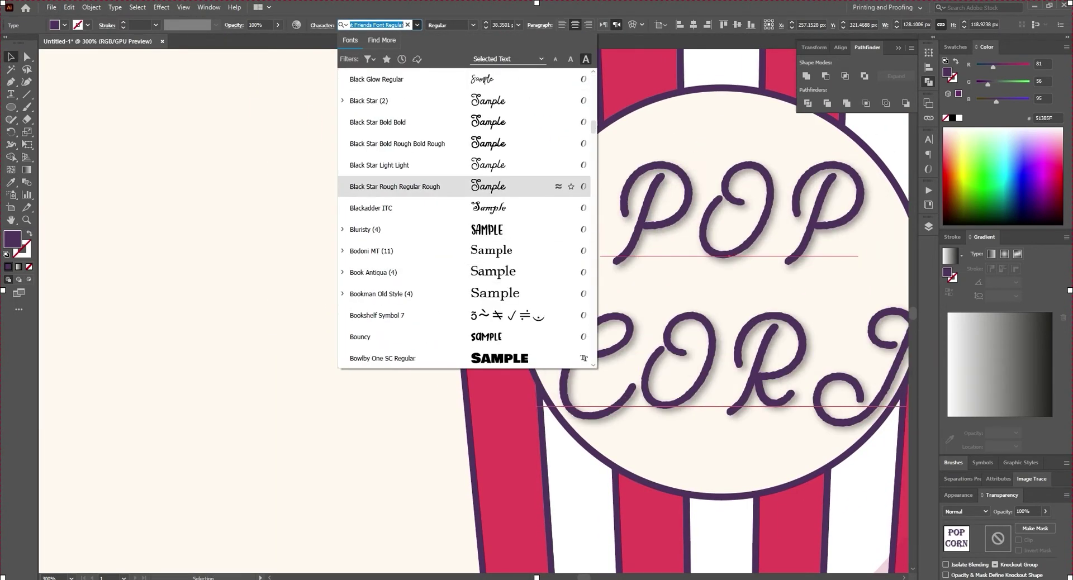
scroll(464, 218, down, 4)
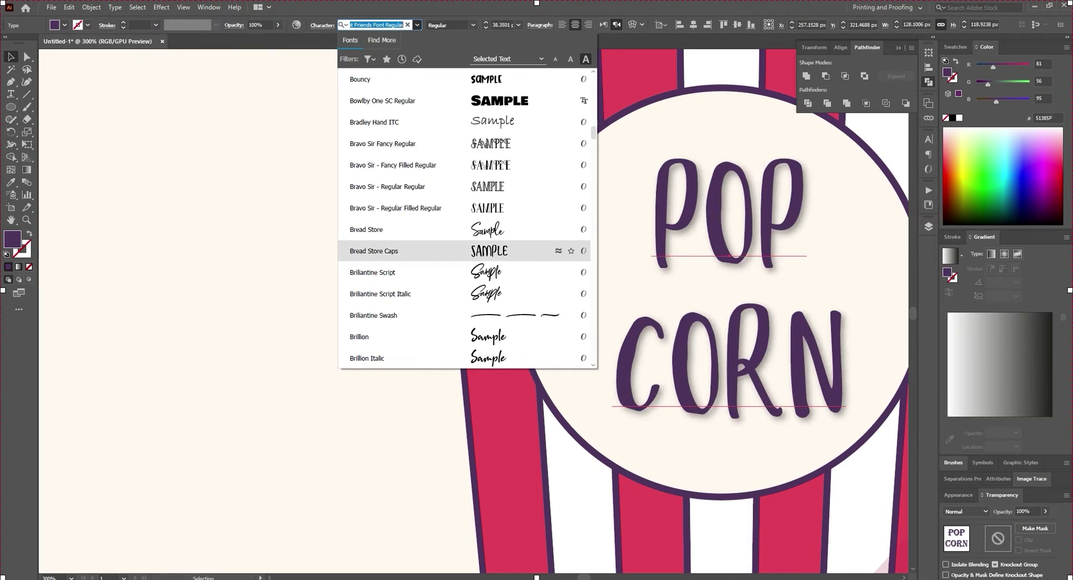
scroll(492, 280, down, 4)
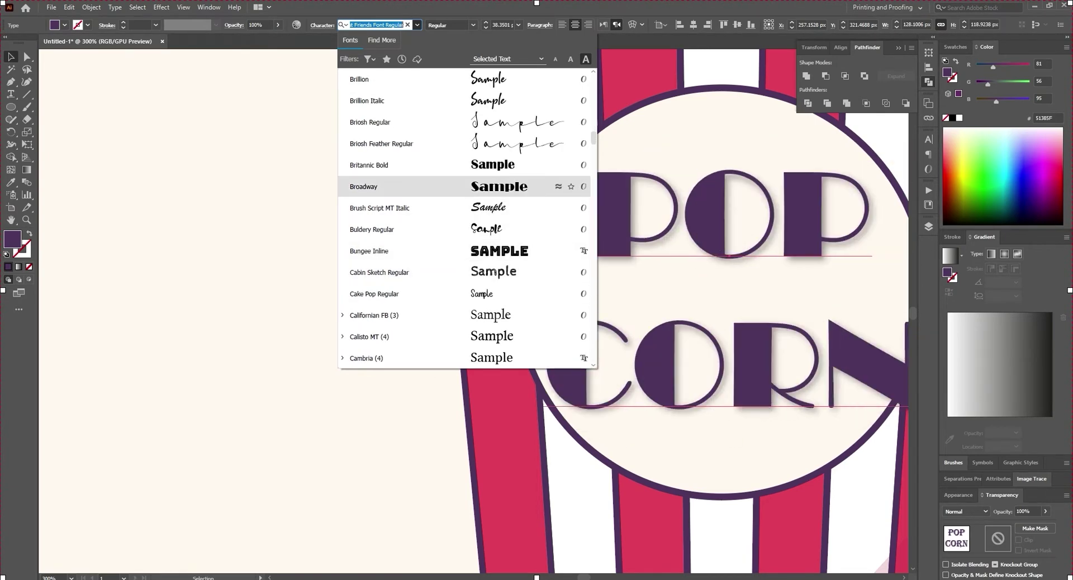
click(539, 288)
Nudge the POP CORN text slightly sideways.
scroll(531, 287, down, 3)
scroll(538, 283, up, 2)
scroll(537, 289, up, 1)
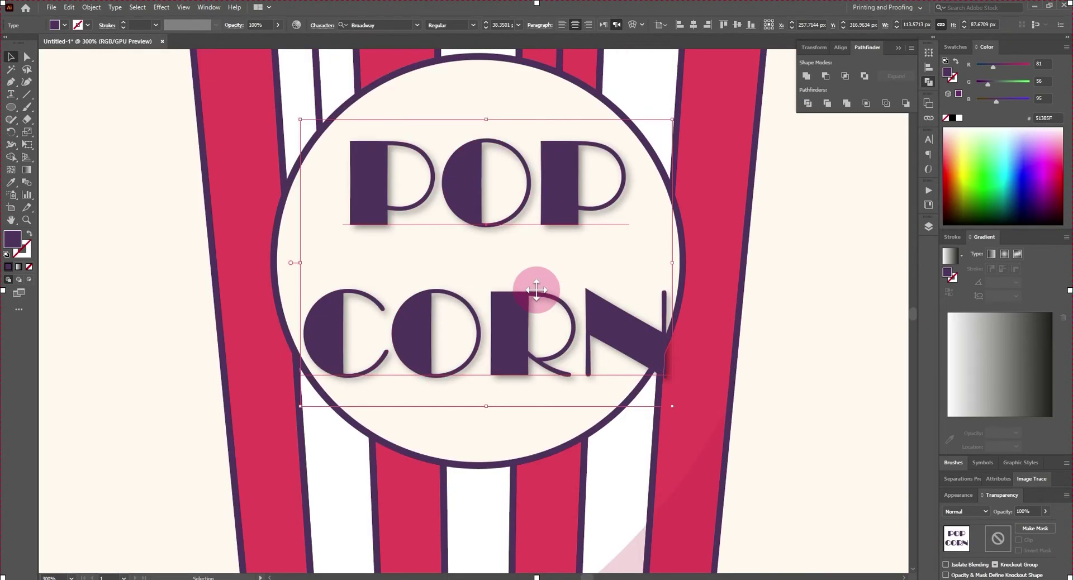
drag(537, 289, 536, 289)
scroll(536, 289, up, 2)
key(alt+t)
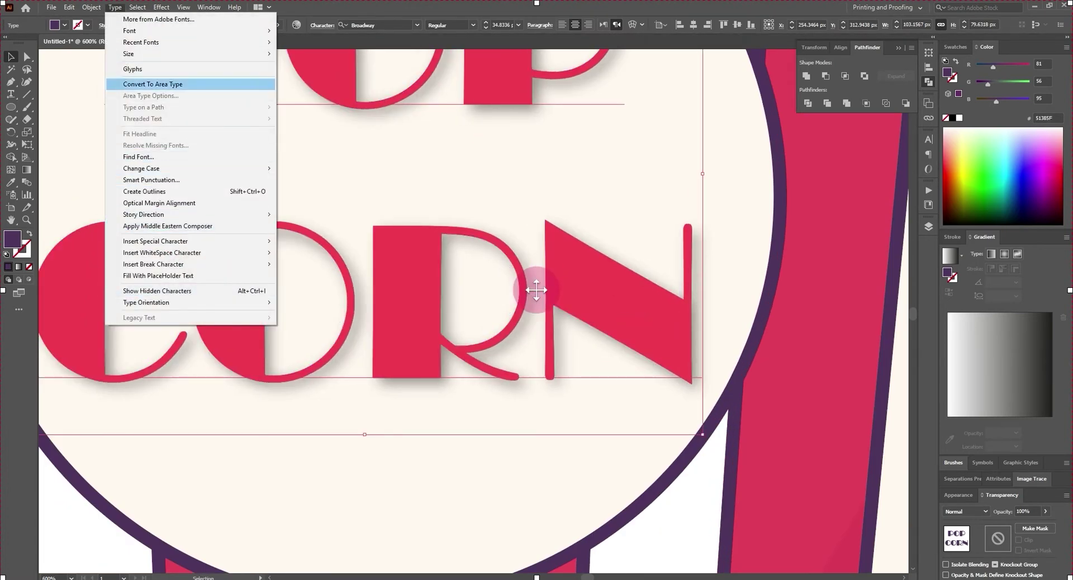
Convert the POP CORN lettering to outlines with Type > Create Outlines.
key(Down)
key(Down)
key(Down)
key(Down)
key(Return)
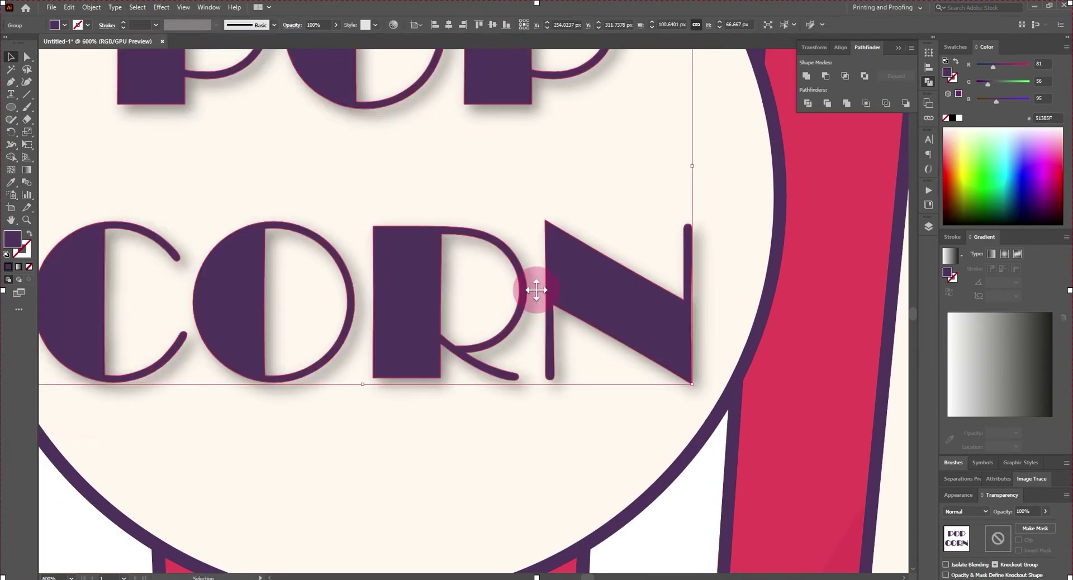
key(ctrl+minus)
key(ctrl+minus)
key(ctrl+minus)
key(ctrl+shift+a)
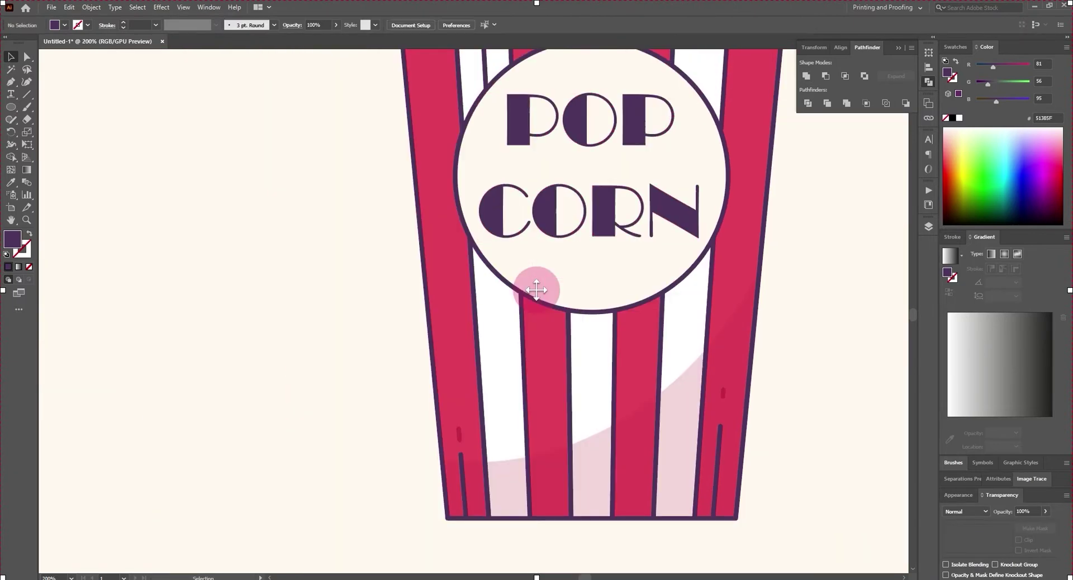
key(ctrl+minus)
key(ctrl+1)
Colour the small red dot on the cup rim dark purple.
key(ctrl+plus)
key(ctrl+plus)
key(ctrl+plus)
click(536, 290)
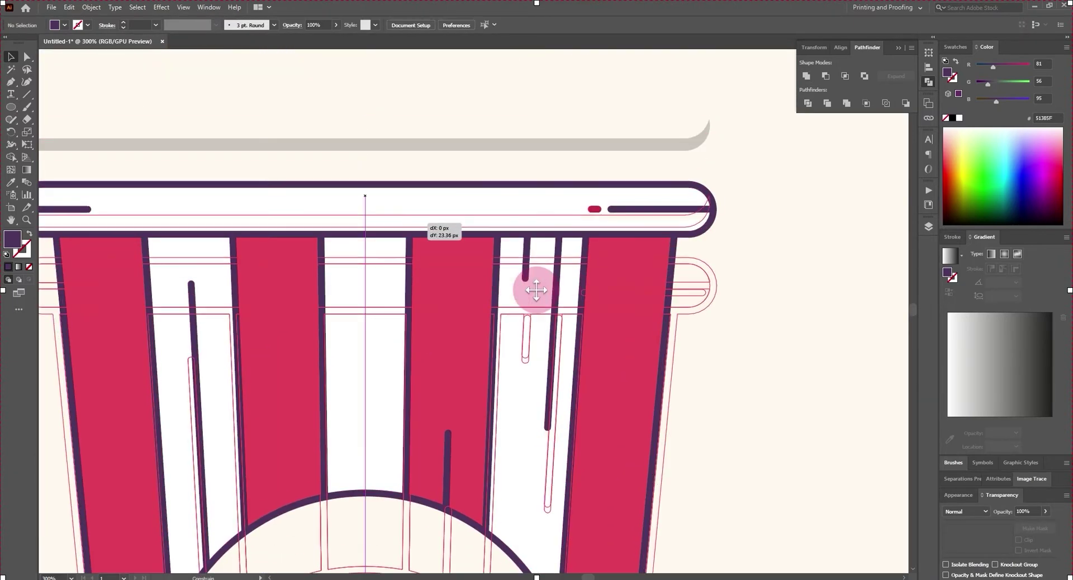
key(a)
click(594, 208)
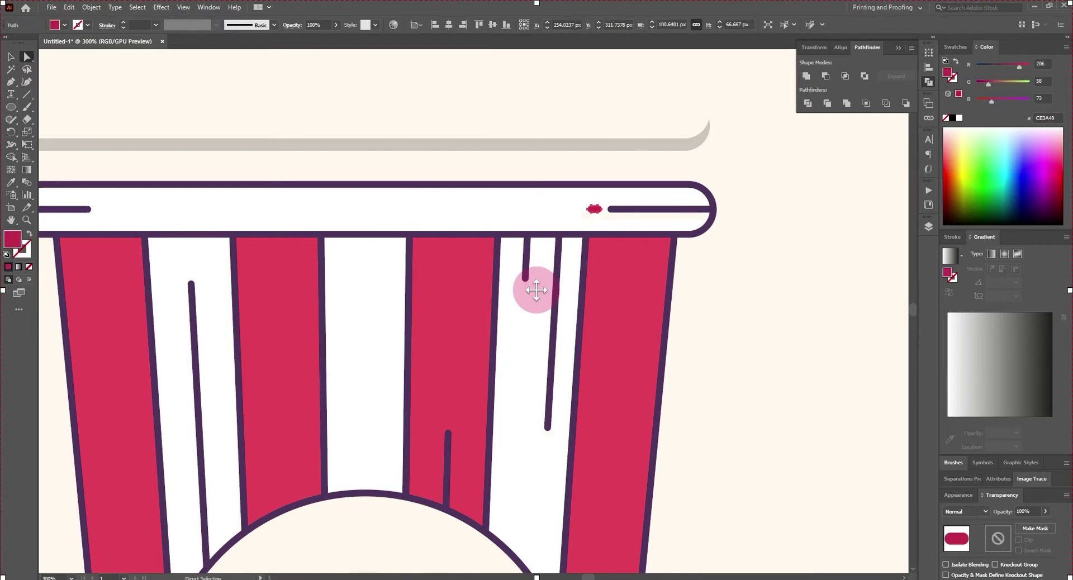
click(446, 180)
Select the whole striped cup group.
key(v)
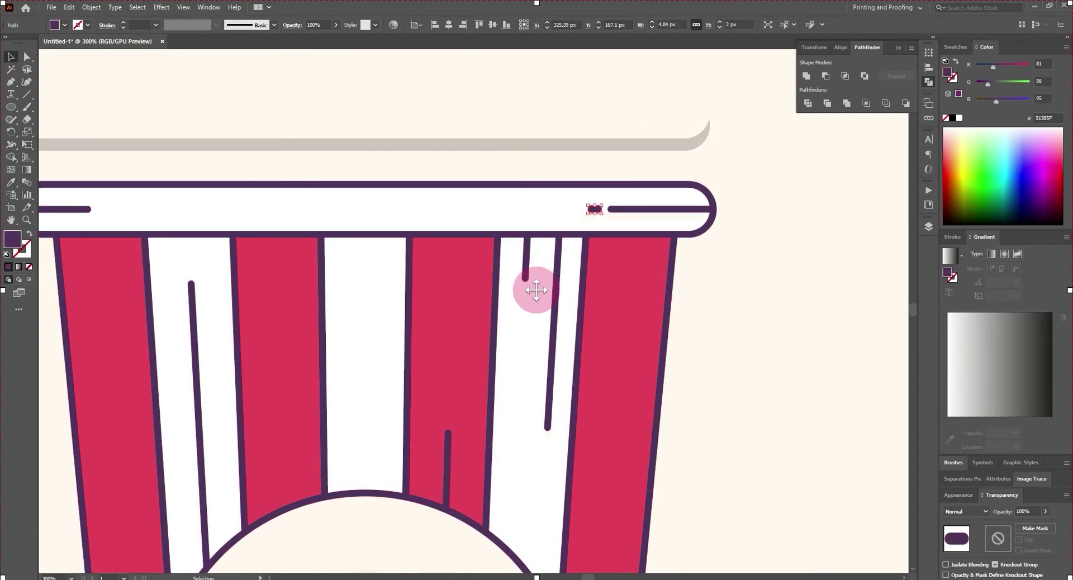
key(ctrl+a)
key(ctrl+1)
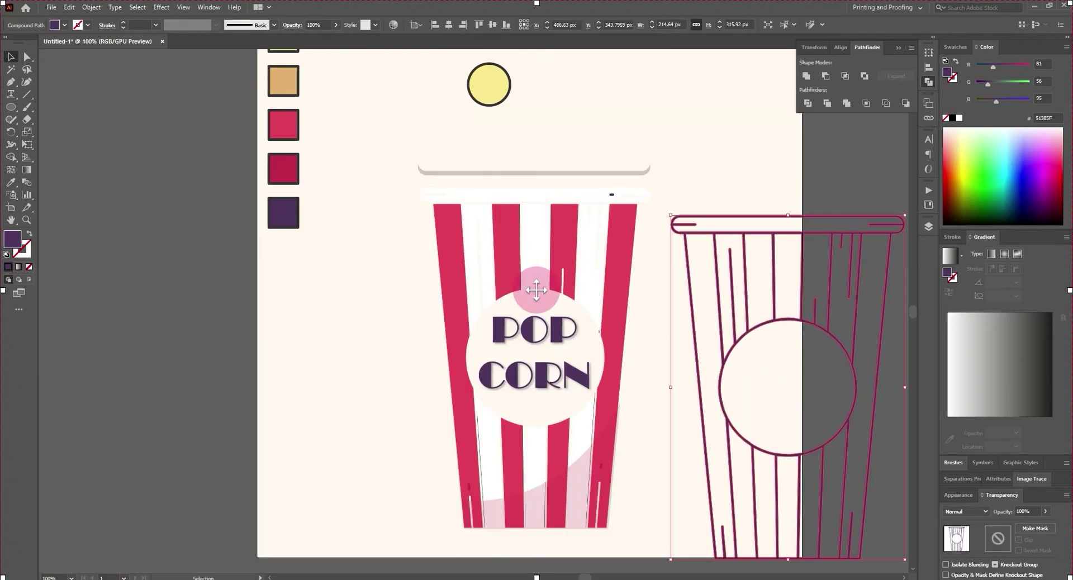
click(536, 290)
Hide the striped cup from view.
key(ctrl+shift+a)
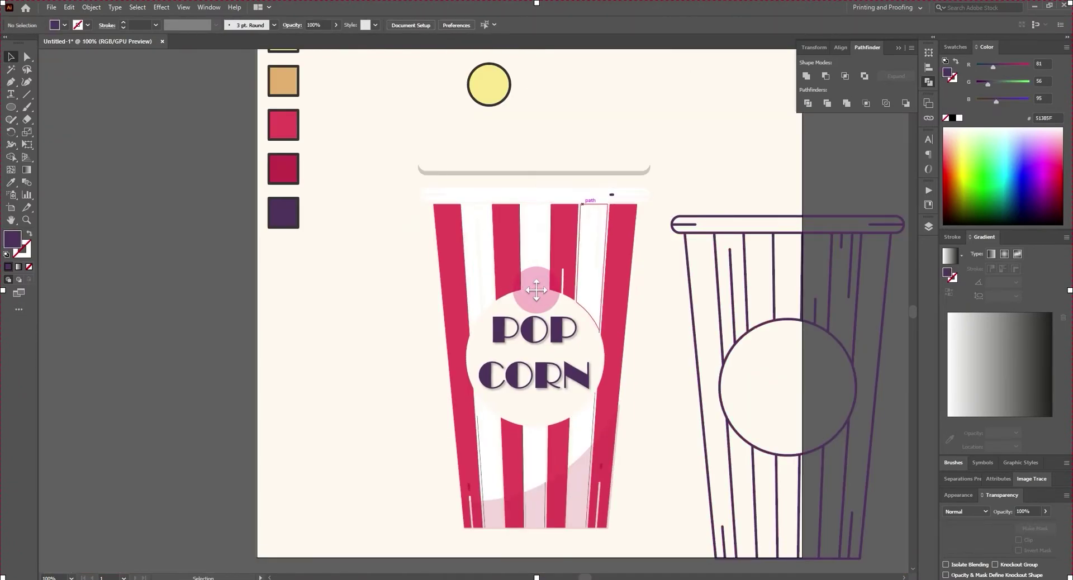
scroll(536, 290, right, 5)
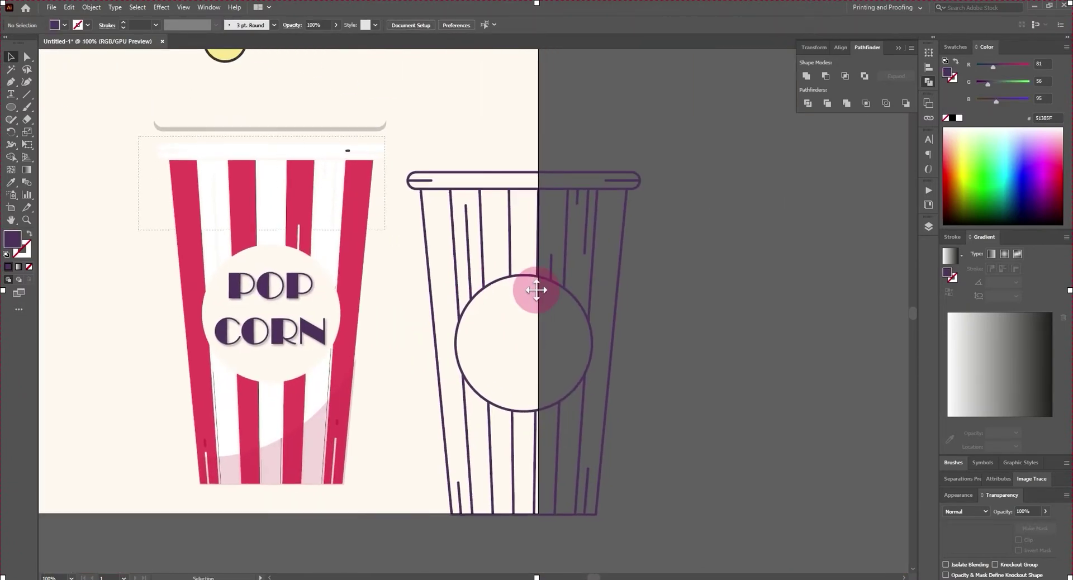
key(ctrl+z)
scroll(536, 289, up, 5)
key(ctrl+minus)
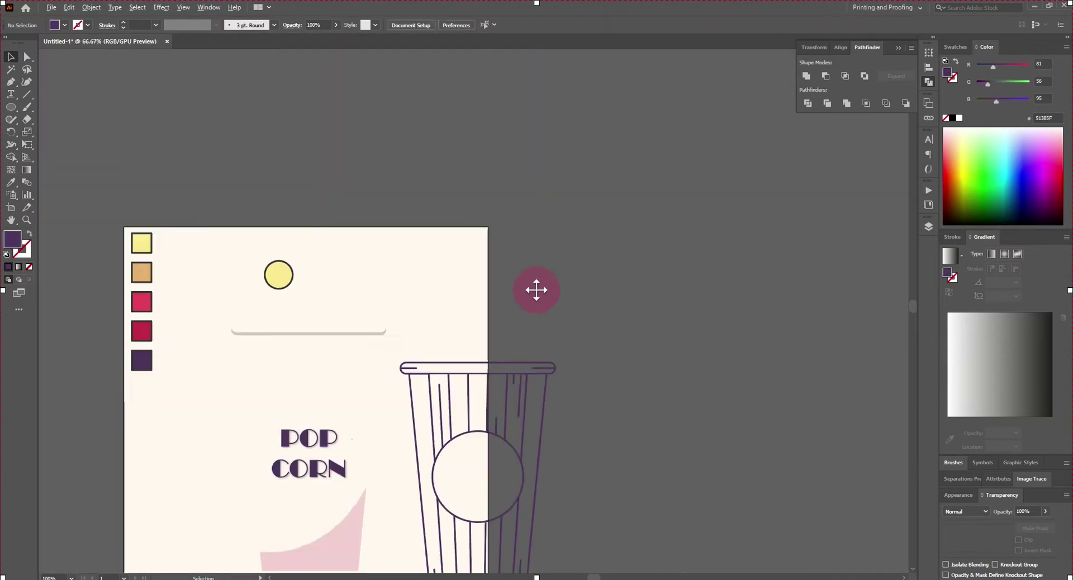
scroll(535, 289, down, 2)
Move the outline cup right of the artboard and draw a rectangle covering it.
drag(535, 289, 536, 289)
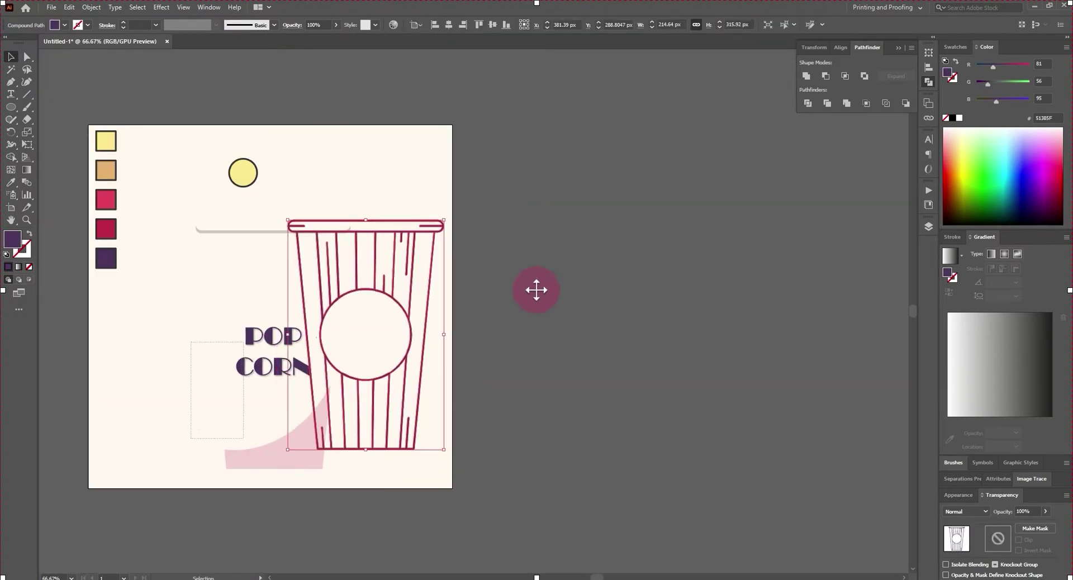
key(ctrl+z)
key(ctrl+z)
key(ctrl+plus)
key(ctrl+plus)
key(ctrl+minus)
key(ctrl+minus)
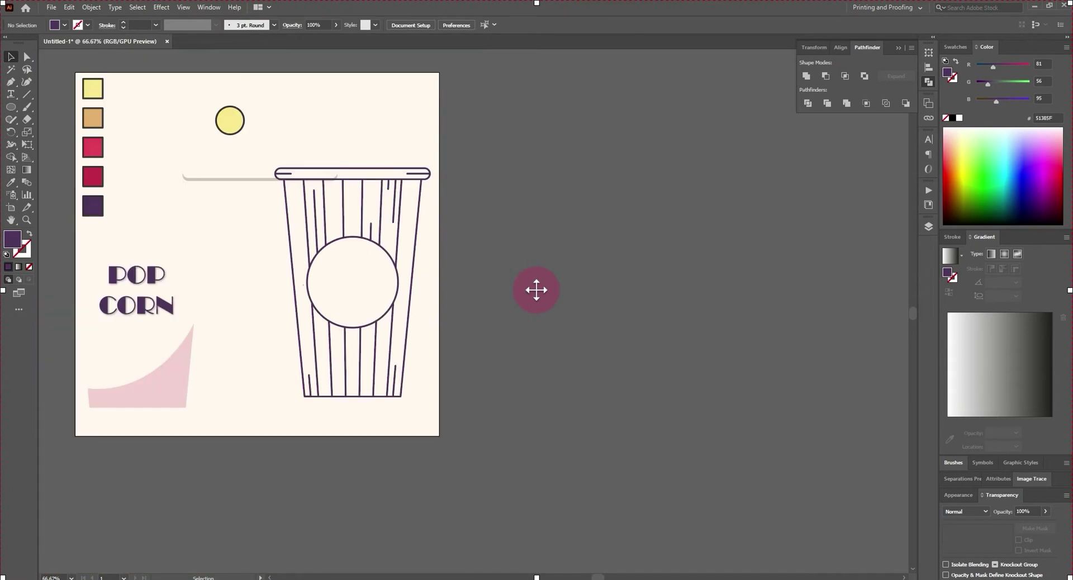
drag(332, 298, 536, 290)
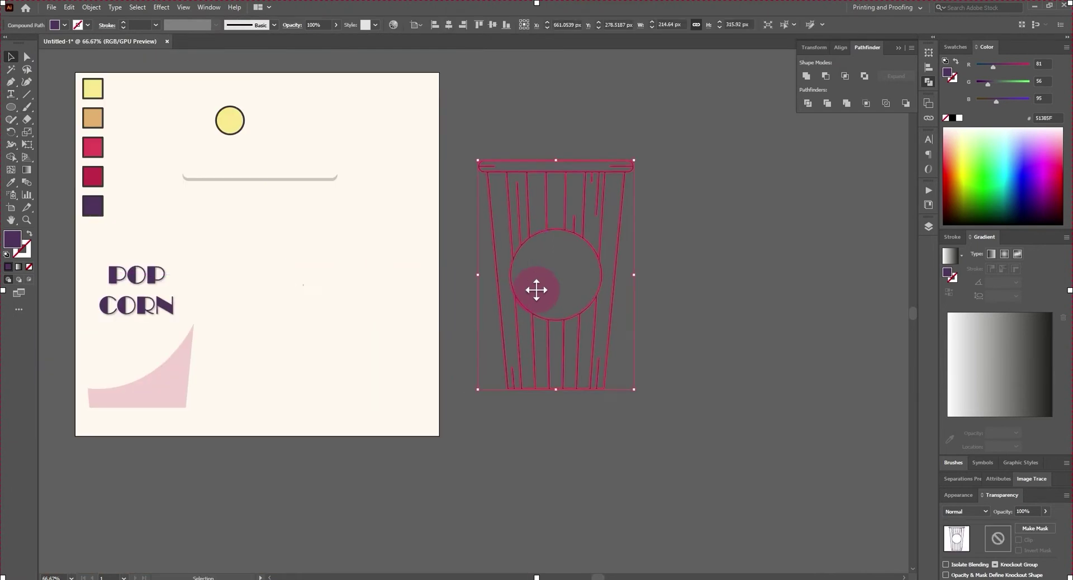
key(m)
drag(463, 147, 669, 411)
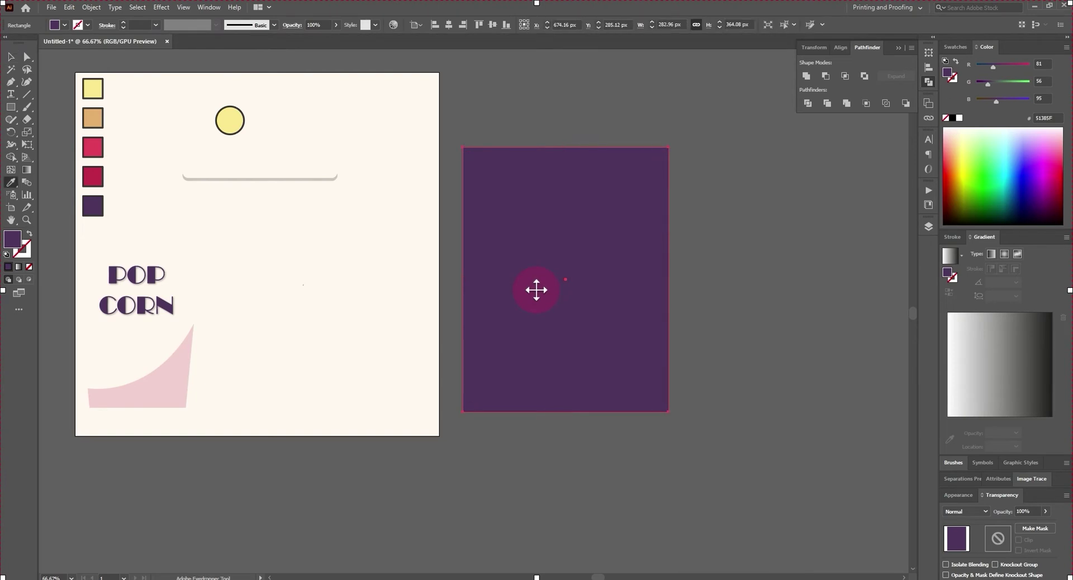
Fill the rectangle crimson with no stroke and divide it with the cup outline.
click(535, 289)
key(slash)
key(v)
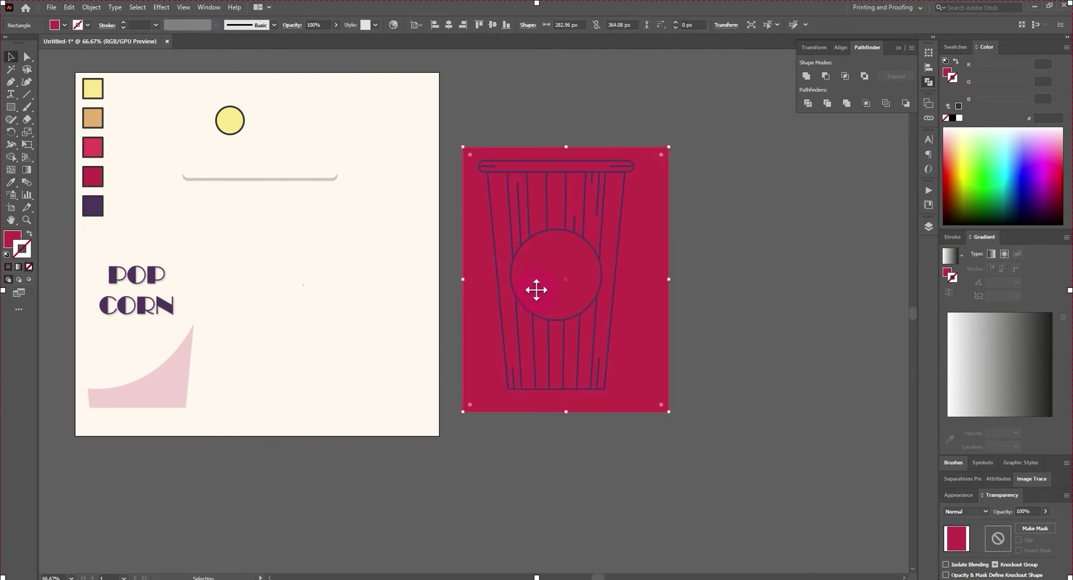
key(ctrl+a)
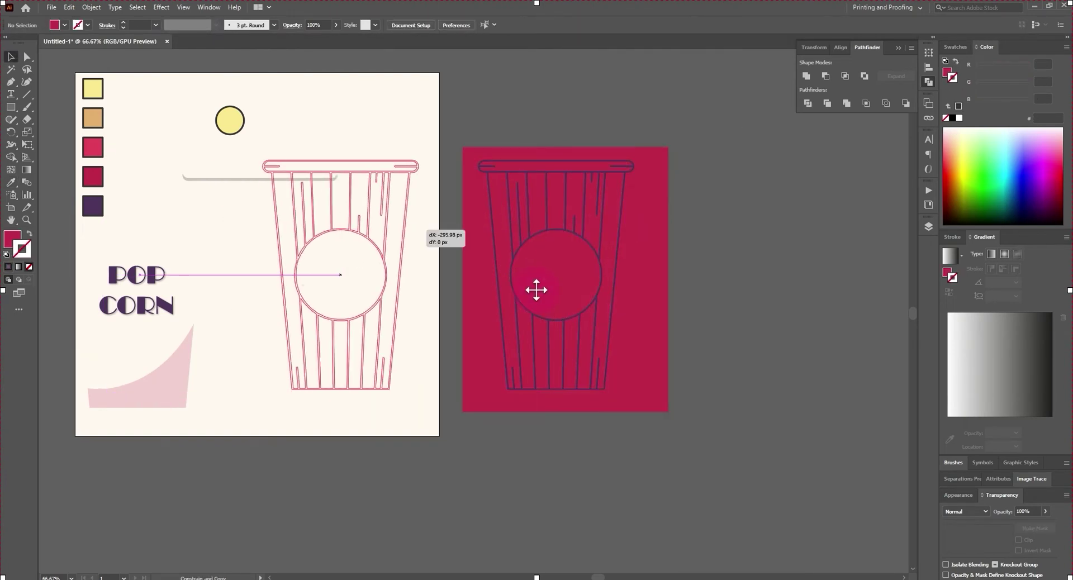
key(ctrl+shift+a)
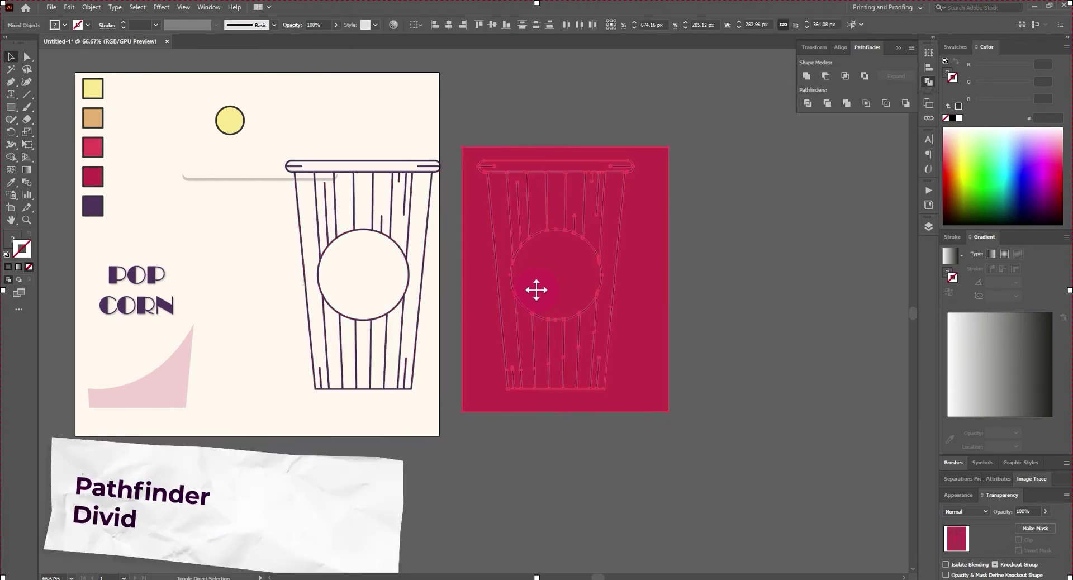
Fill the rim, circle and alternating stripes white.
key(ctrl+plus)
key(ctrl+plus)
click(536, 289)
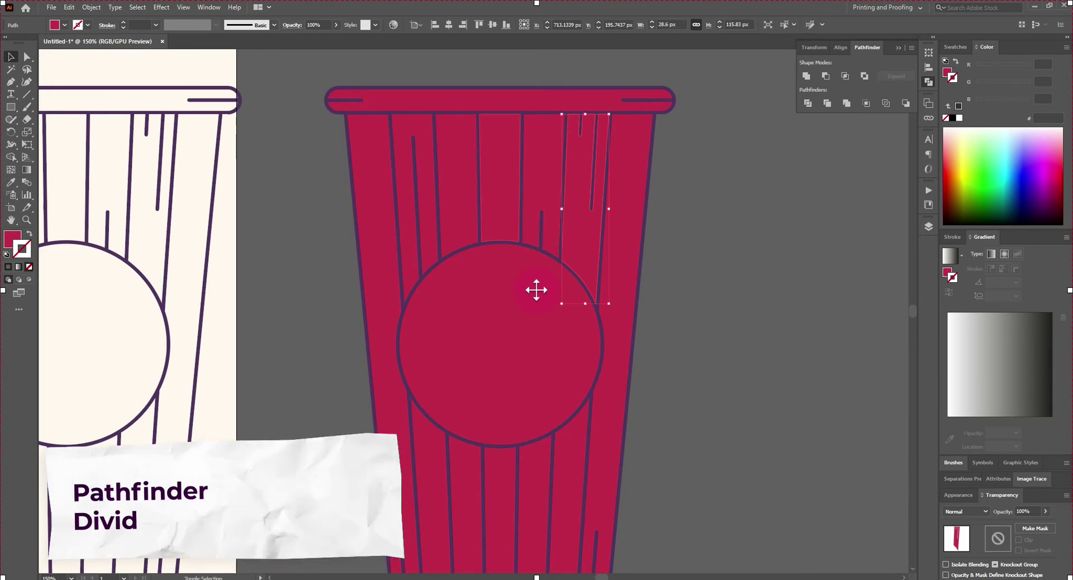
click(536, 289)
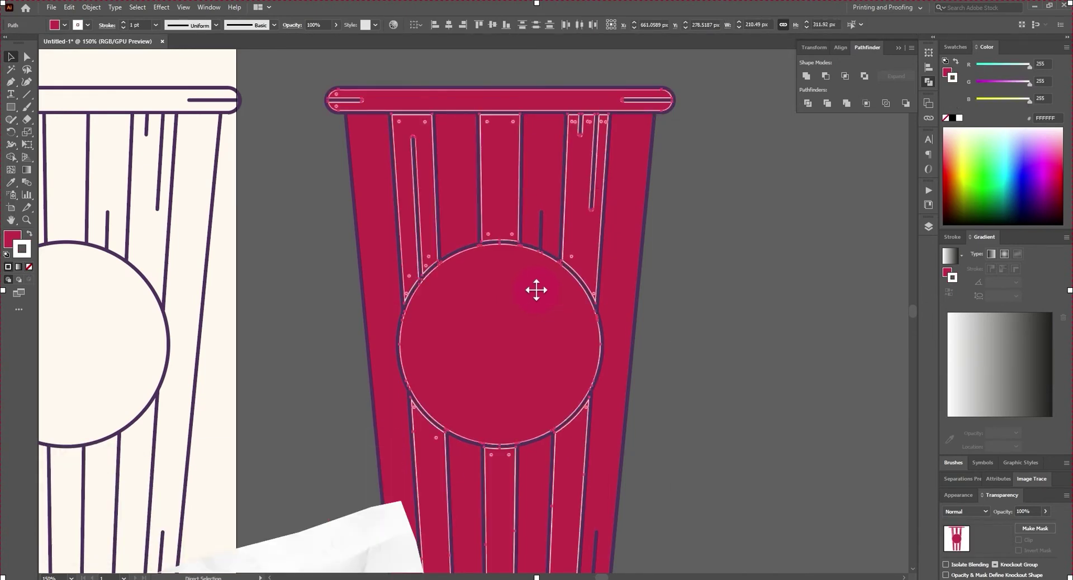
click(536, 289)
key(ctrl+minus)
key(ctrl+minus)
Delete the leftover outline cup and stray path, and move the striped cup onto the artboard.
click(537, 289)
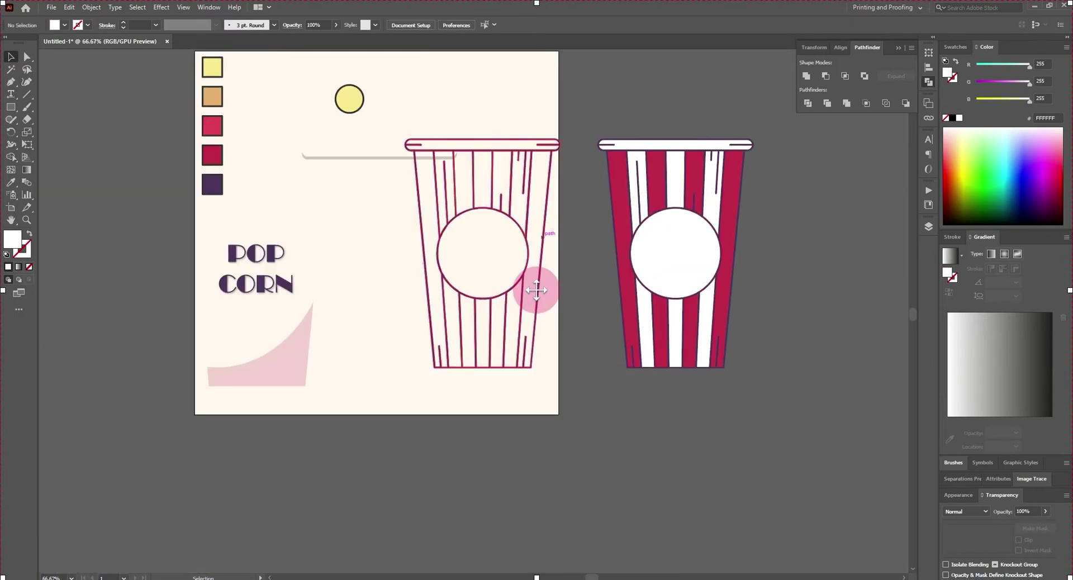
key(Delete)
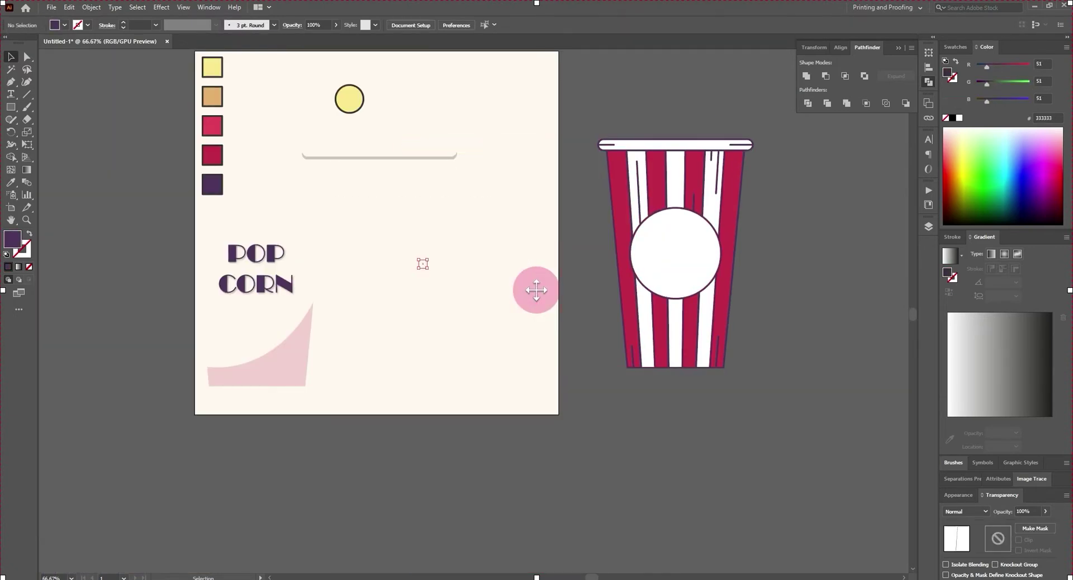
key(Delete)
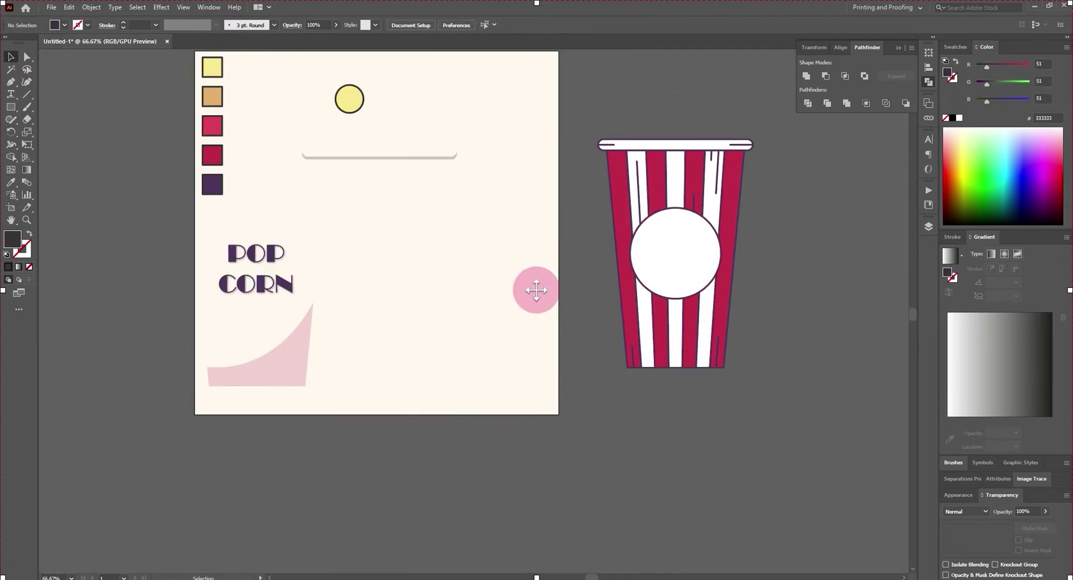
drag(721, 349, 425, 360)
Place the grey shadow just under the rim and send it behind the rim.
key(ctrl+plus)
key(ctrl+plus)
key(ctrl+plus)
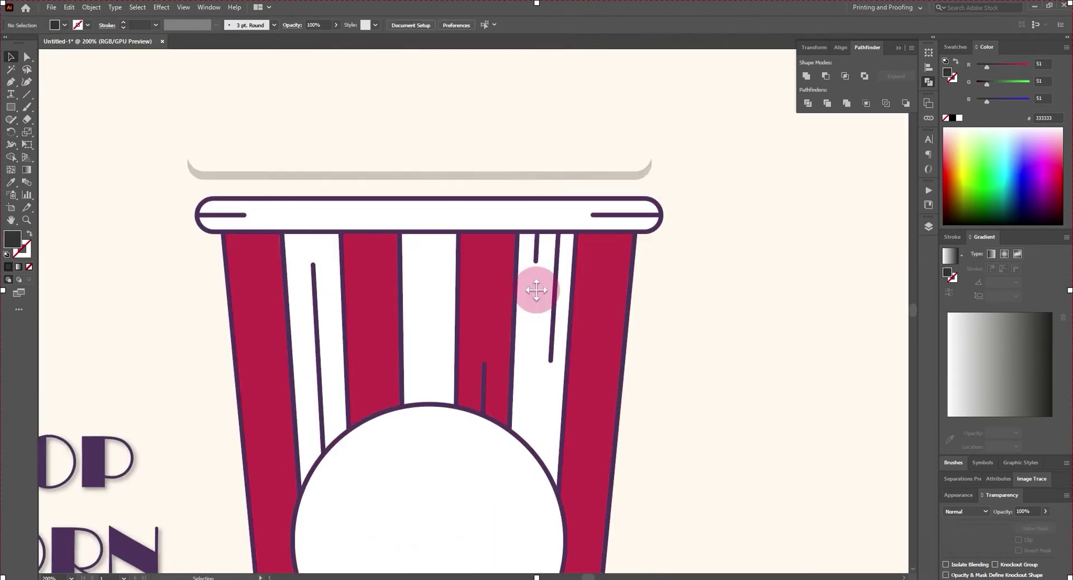
drag(418, 169, 433, 230)
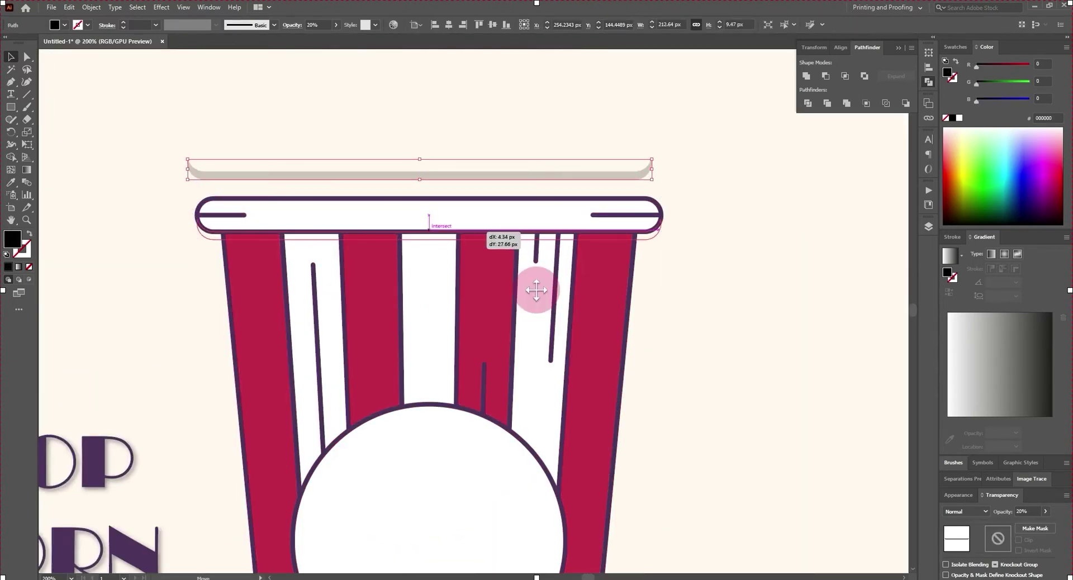
drag(536, 289, 537, 290)
key(ctrl+bracketleft)
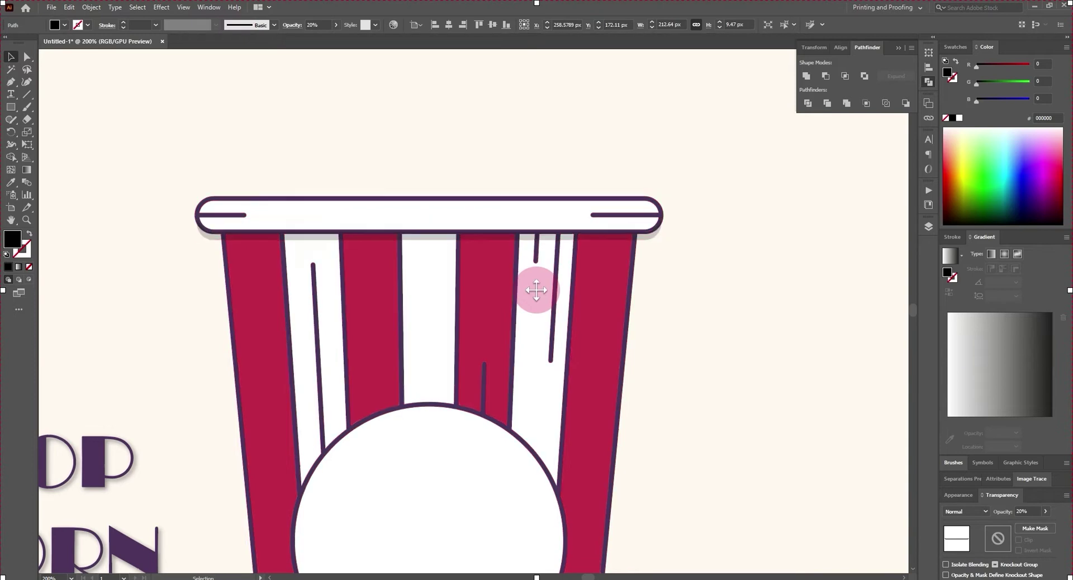
key(ctrl+minus)
key(ctrl+minus)
scroll(536, 290, up, 1)
Move the POP CORN lettering into the cup's circle.
drag(381, 290, 536, 290)
scroll(536, 290, up, 3)
scroll(536, 290, down, 3)
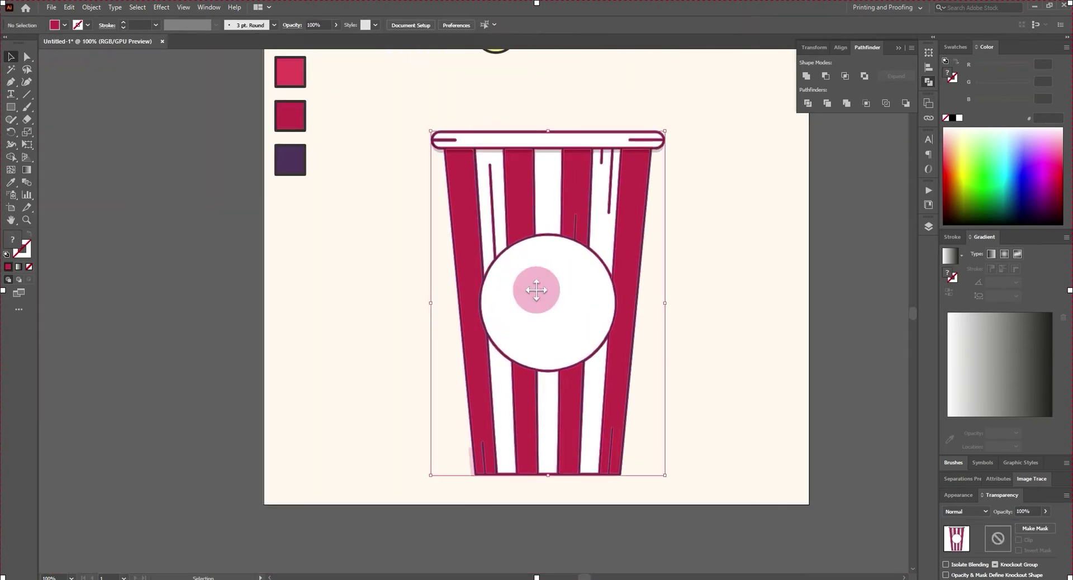
click(536, 290)
click(536, 290)
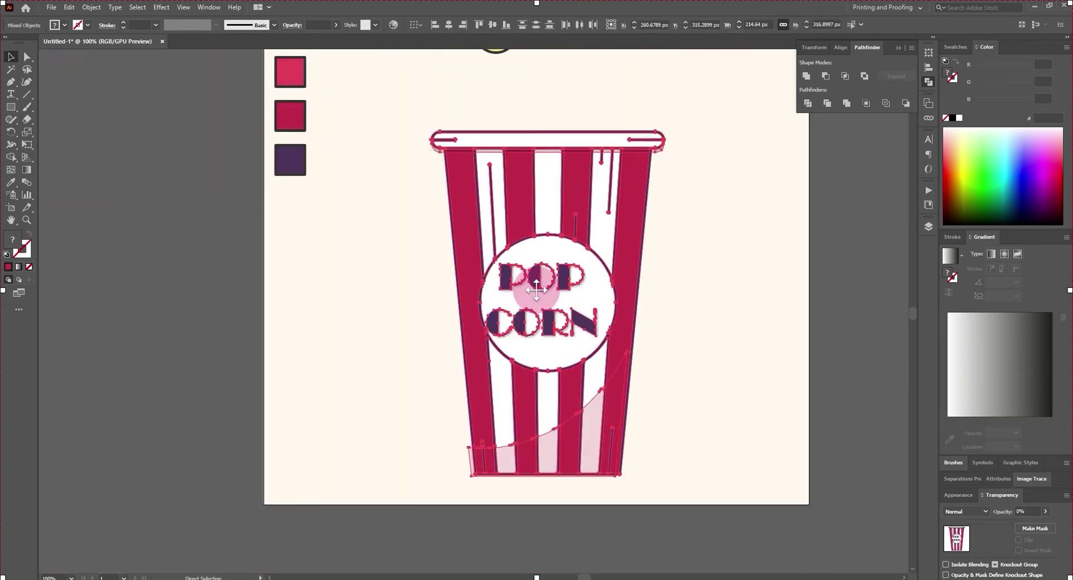
key(ctrl+plus)
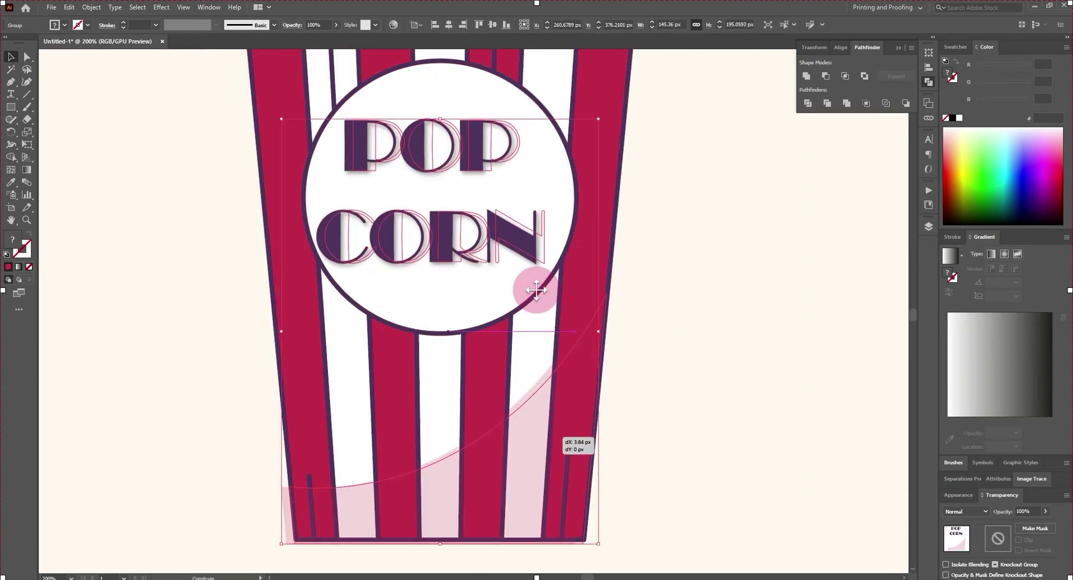
key(ctrl+minus)
key(ctrl+a)
key(ctrl+shift+a)
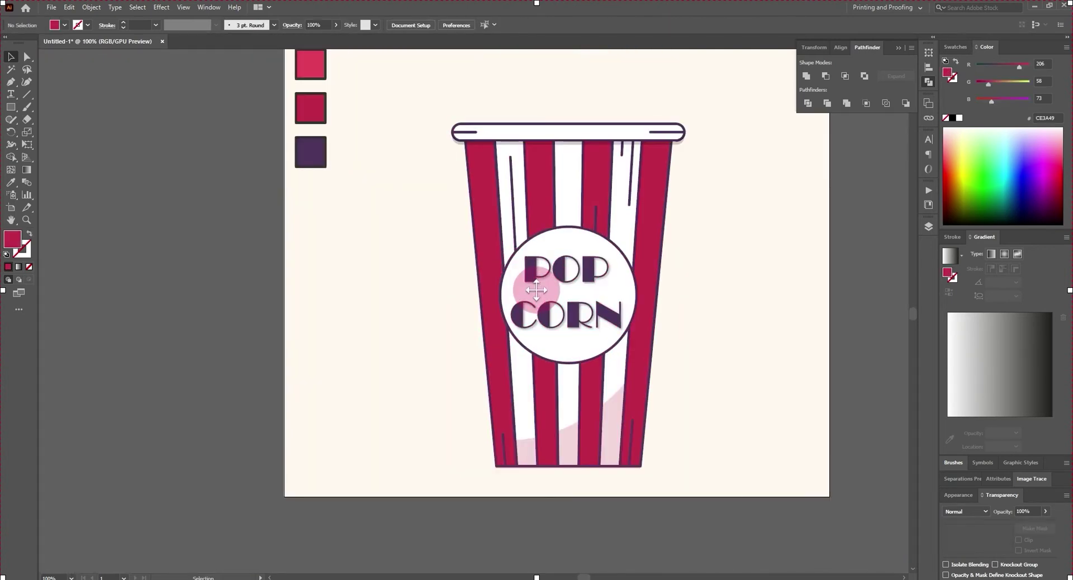
Eyedropper dark purple onto the bottom shading and set its opacity to 10%.
key(i)
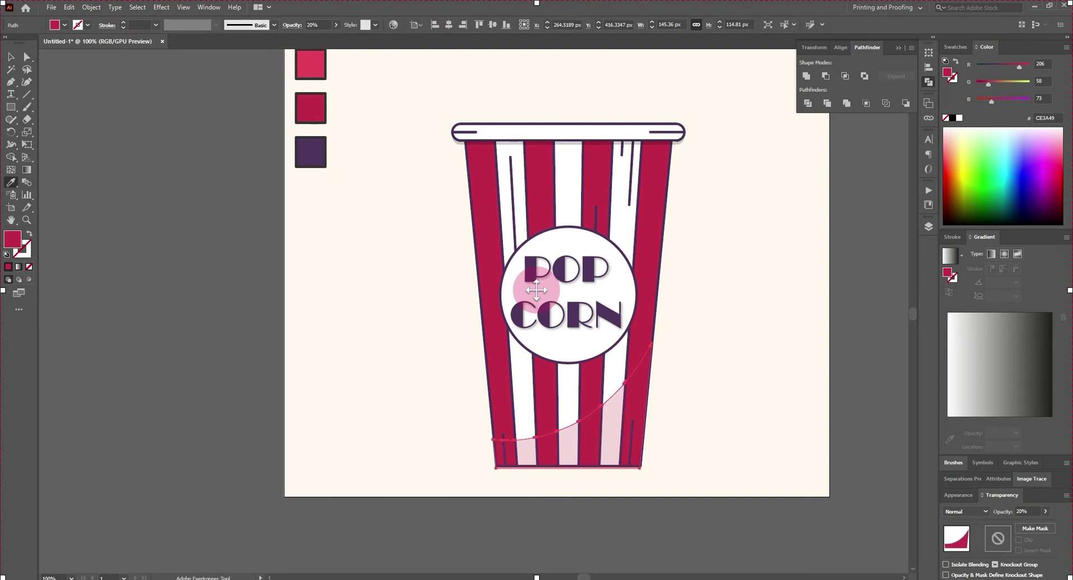
click(536, 289)
text(10)
key(Return)
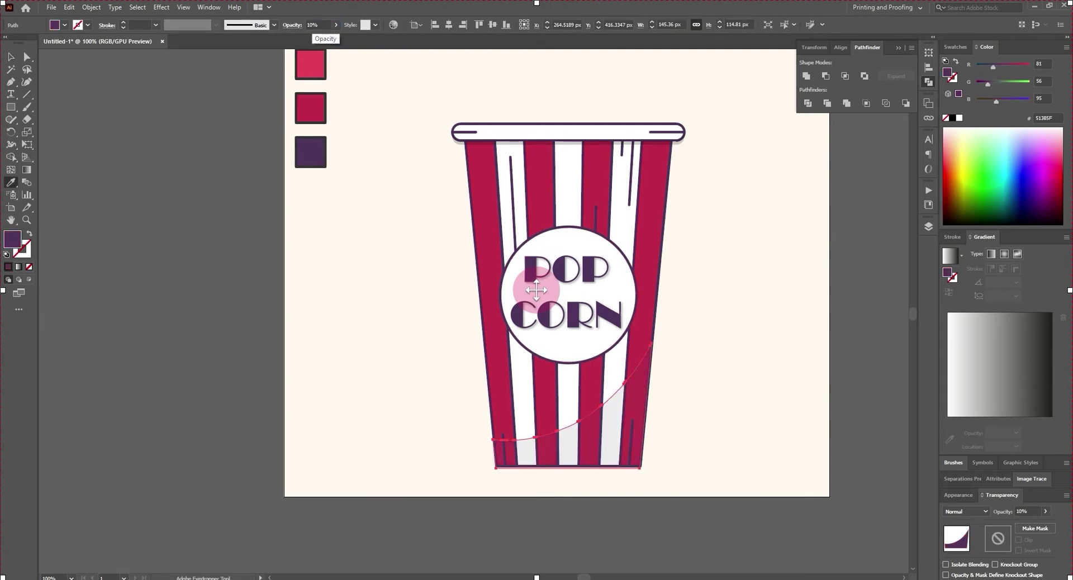
key(ctrl+shift+a)
scroll(536, 289, up, 3)
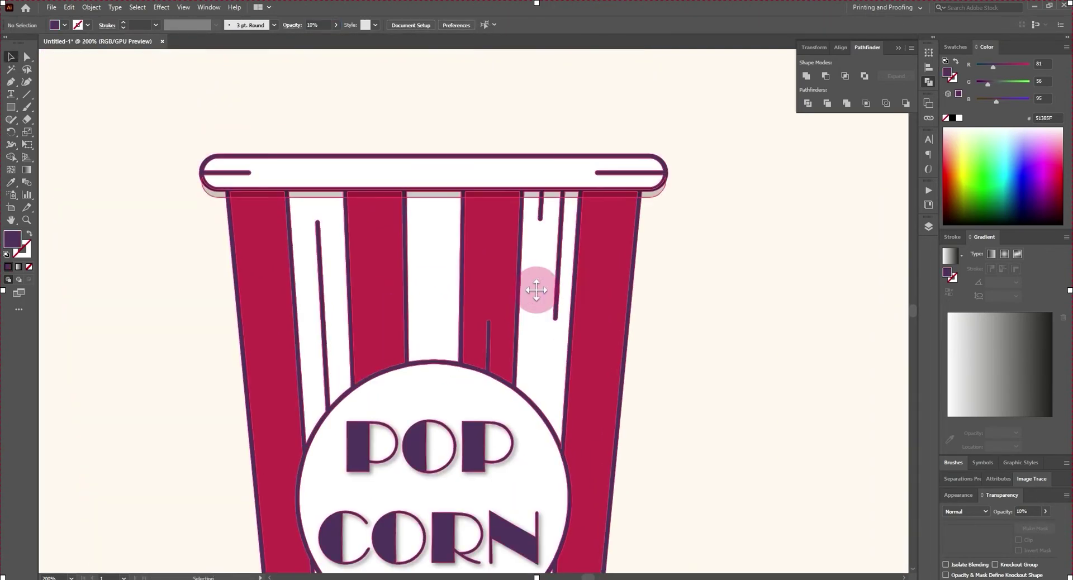
Direct-select the faint shading path on the cup to check it, then deselect.
click(535, 289)
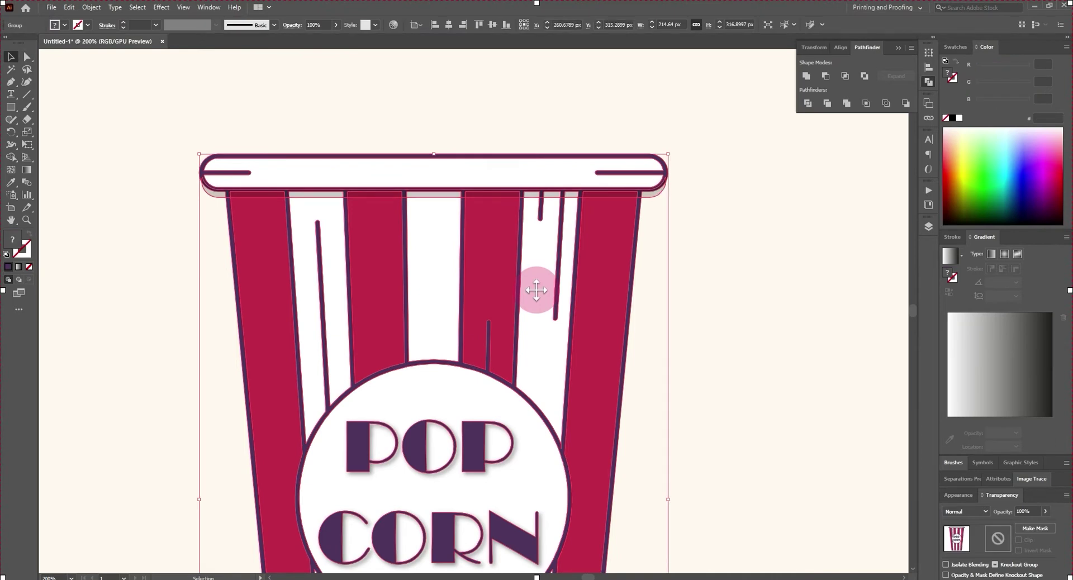
key(a)
click(536, 290)
scroll(536, 290, down, 4)
scroll(535, 290, up, 4)
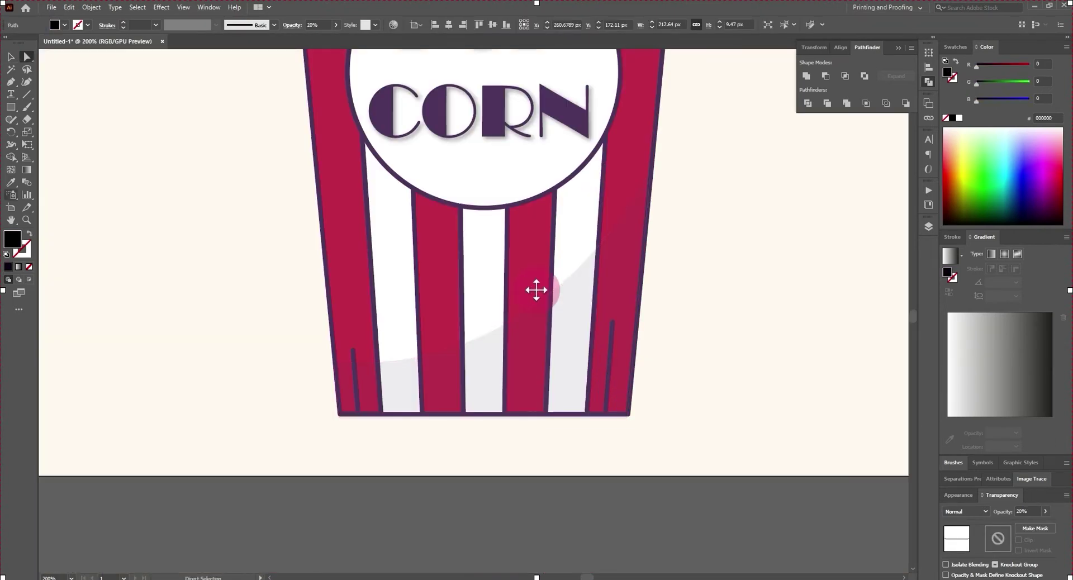
scroll(536, 289, down, 3)
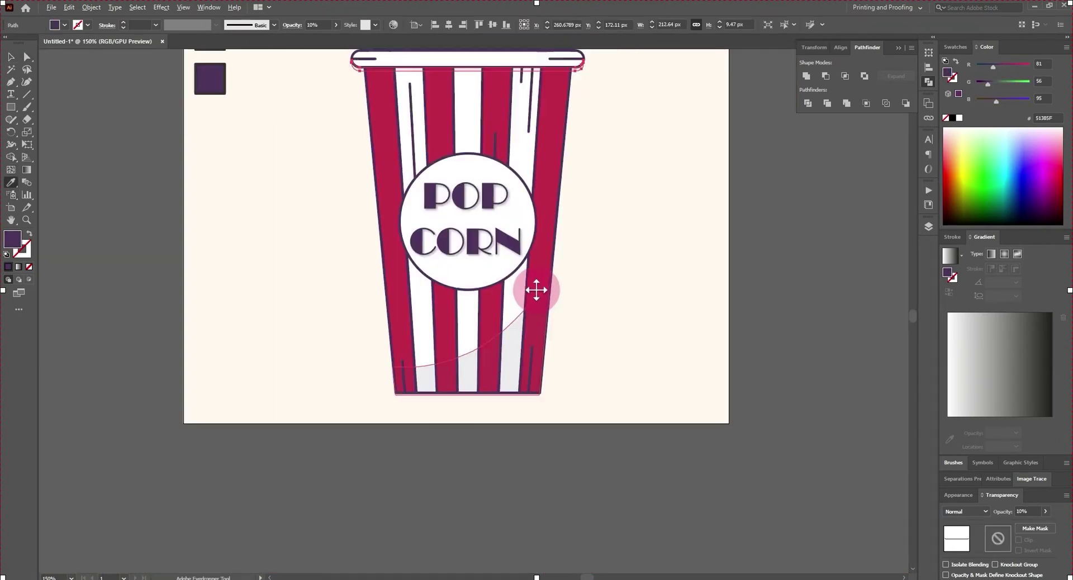
scroll(536, 290, up, 3)
key(v)
key(ctrl+shift+a)
scroll(535, 290, down, 3)
Reposition the yellow kernel circle and delete the extra copy.
scroll(536, 290, down, 1)
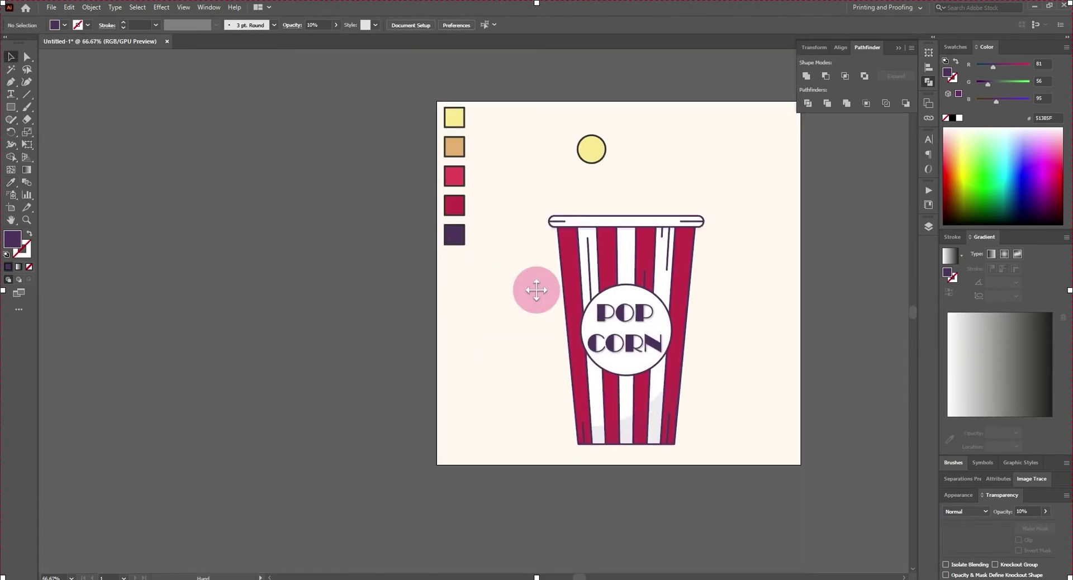
scroll(536, 289, down, 2)
scroll(536, 290, up, 2)
mouse_move(571, 129)
mouse_down()
mouse_move(532, 167)
mouse_move(705, 178)
mouse_up()
scroll(531, 168, up, 4)
key(Delete)
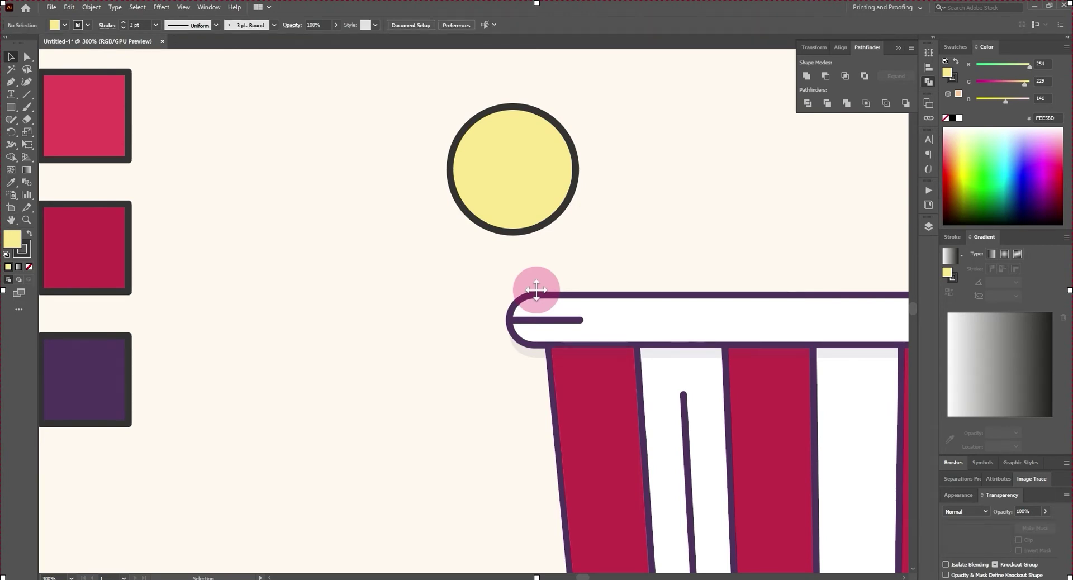
Give the kernel circle a #51385F purple outline matching the cup.
double_click(536, 289)
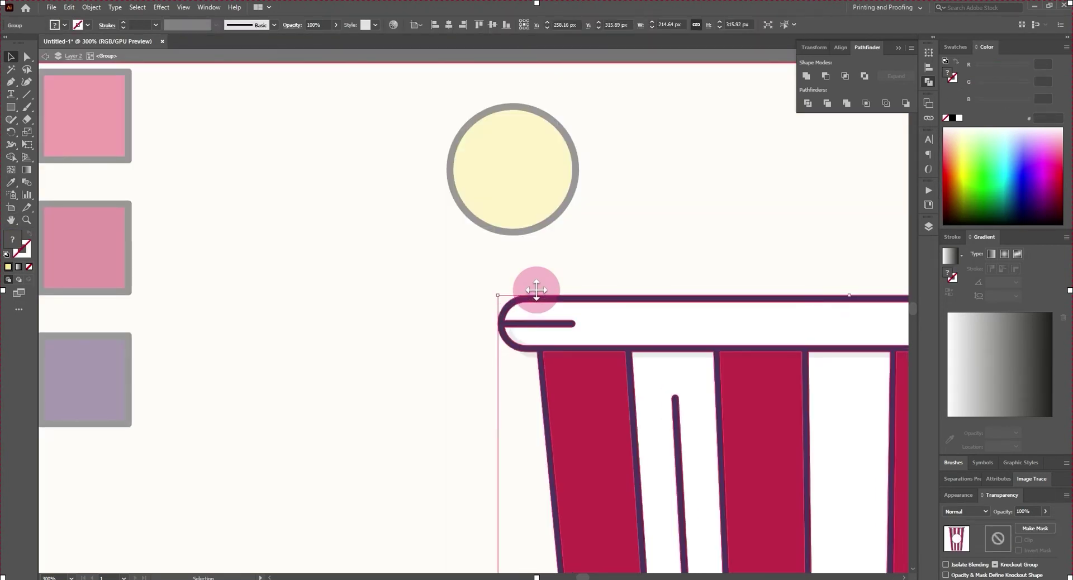
click(536, 289)
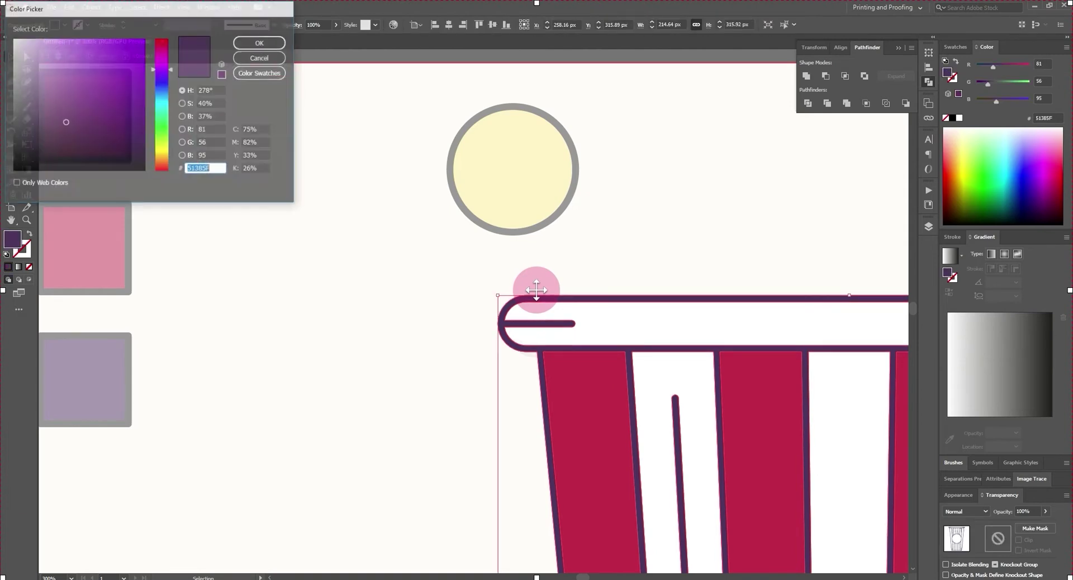
key(Escape)
key(Escape)
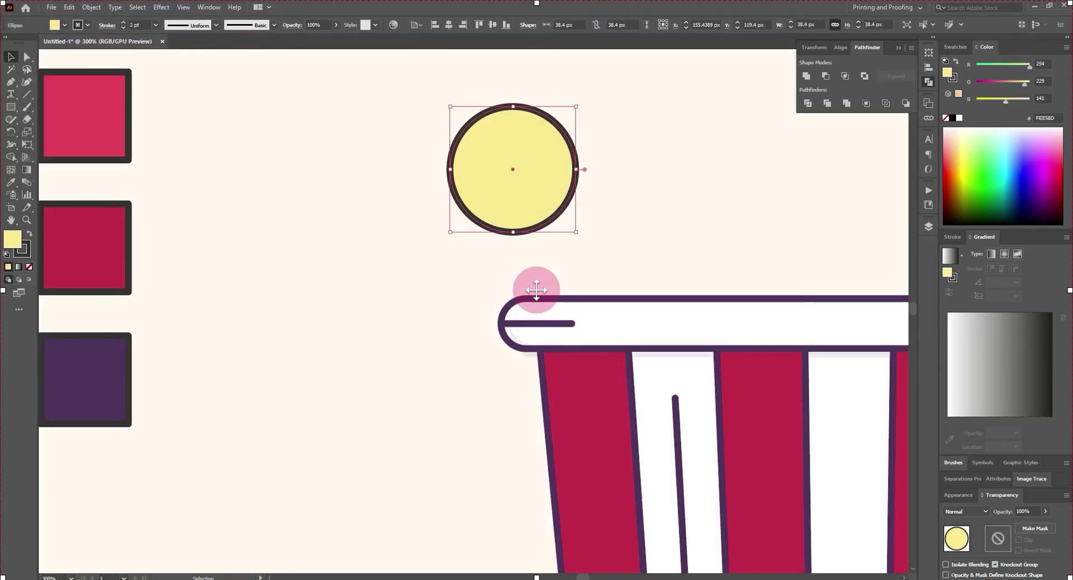
key(Return)
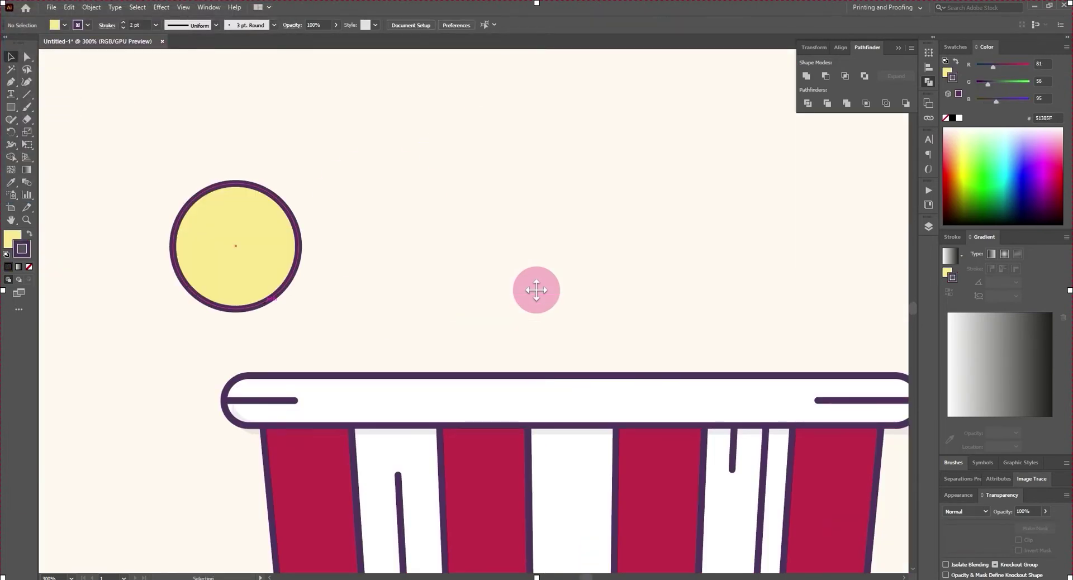
Cut the circle at its right anchor with Scissors and delete the lower-right arc.
key(ctrl+z)
key(c)
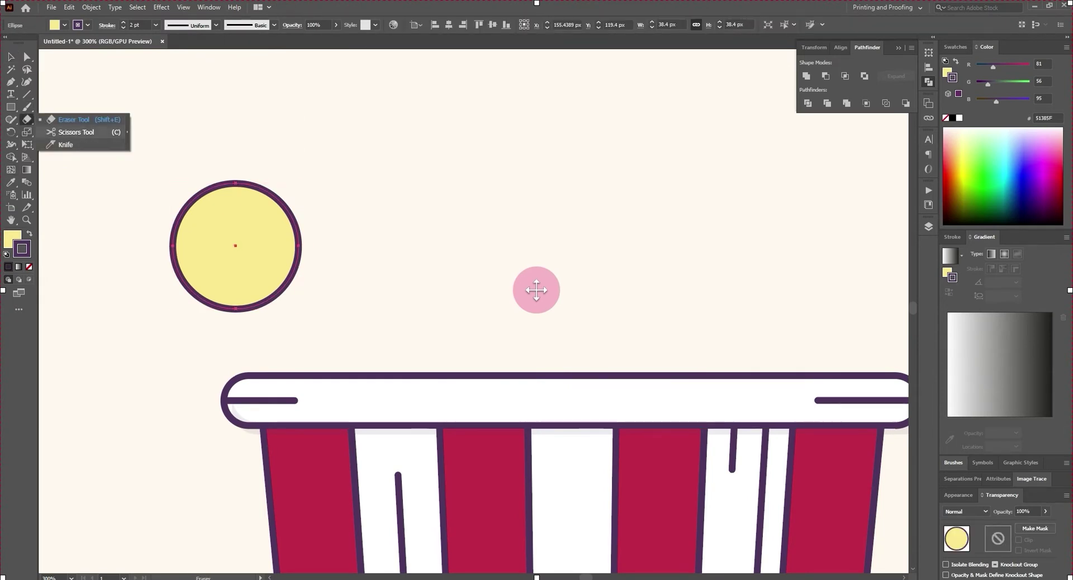
click(299, 246)
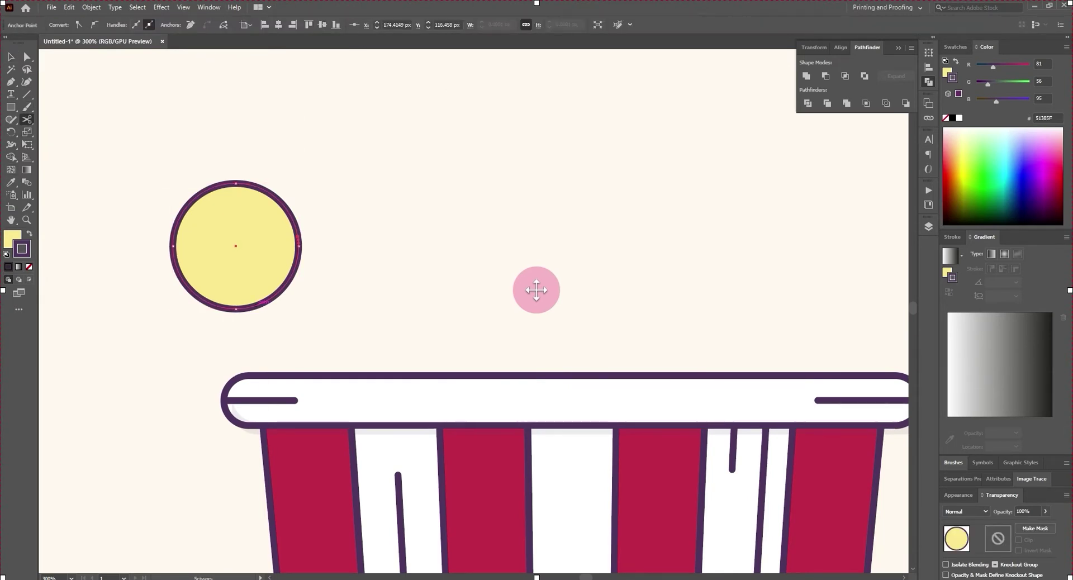
key(v)
drag(304, 309, 253, 235)
key(Delete)
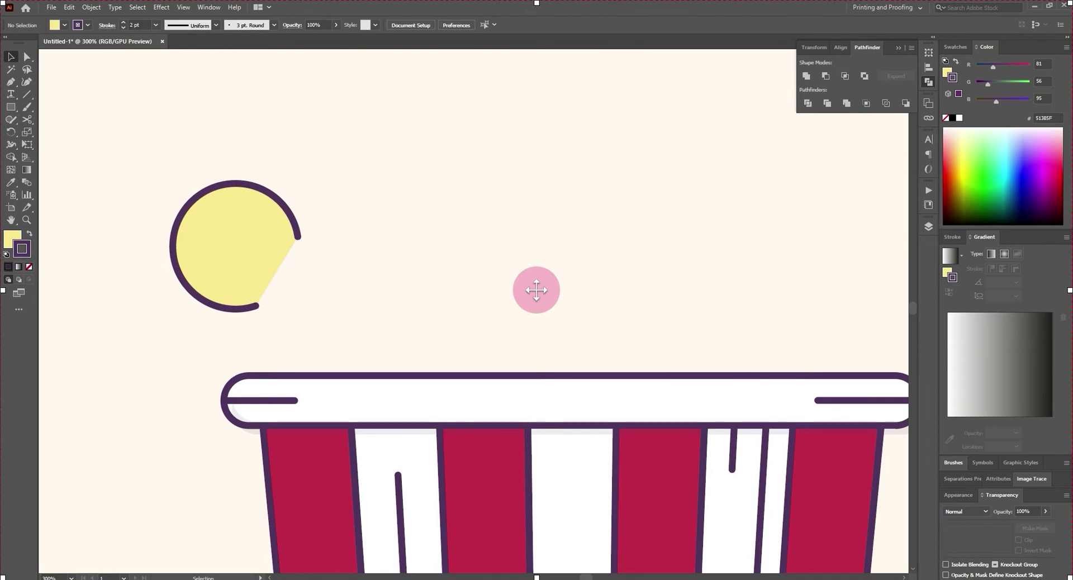
Duplicate the open circle twice, rotating and overlapping the copies into three bumps.
mouse_move(536, 289)
mouse_down()
mouse_move(530, 268)
mouse_move(535, 290)
mouse_up()
drag(260, 276, 308, 283)
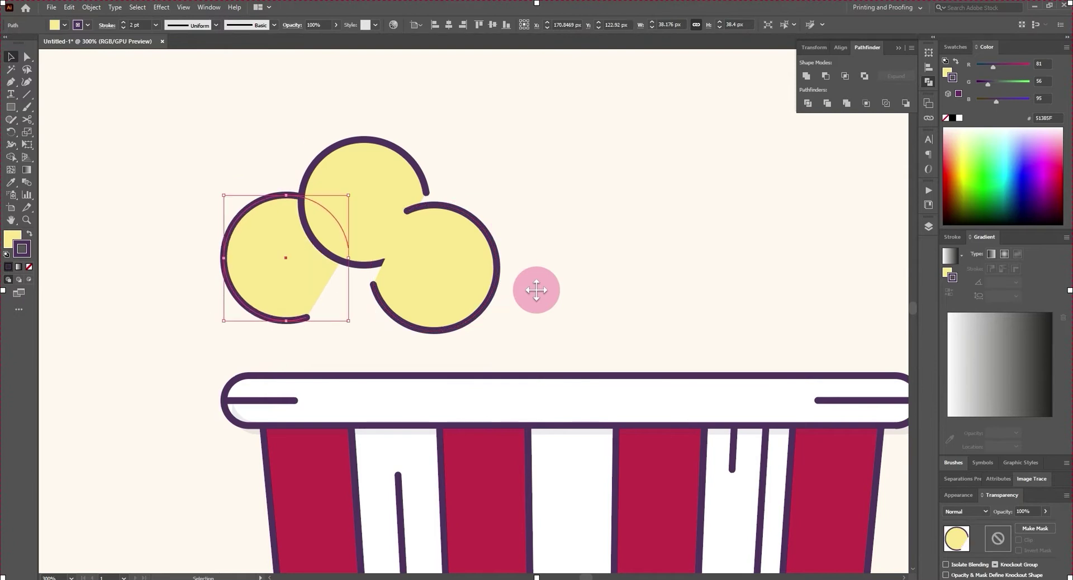
drag(536, 289, 536, 290)
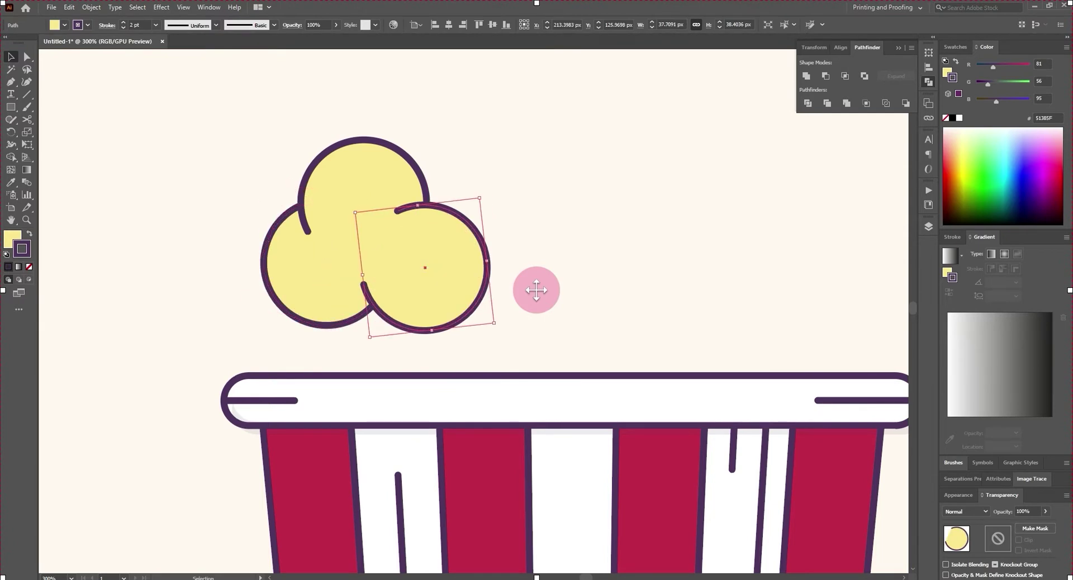
click(536, 290)
Group the three circles and place a copy of the kernel above the cup.
drag(277, 107, 536, 289)
click(91, 7)
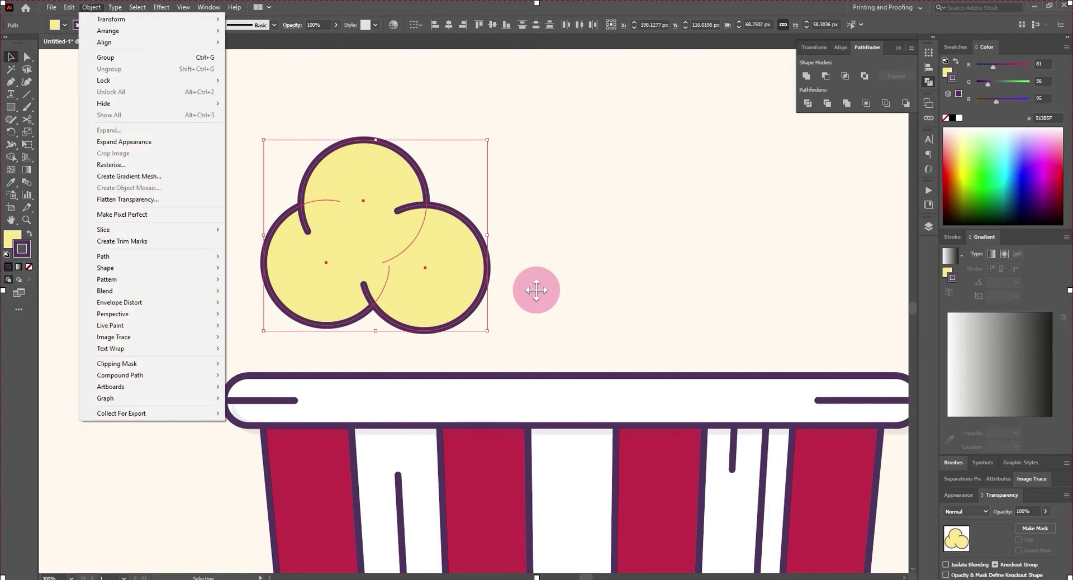
key(Escape)
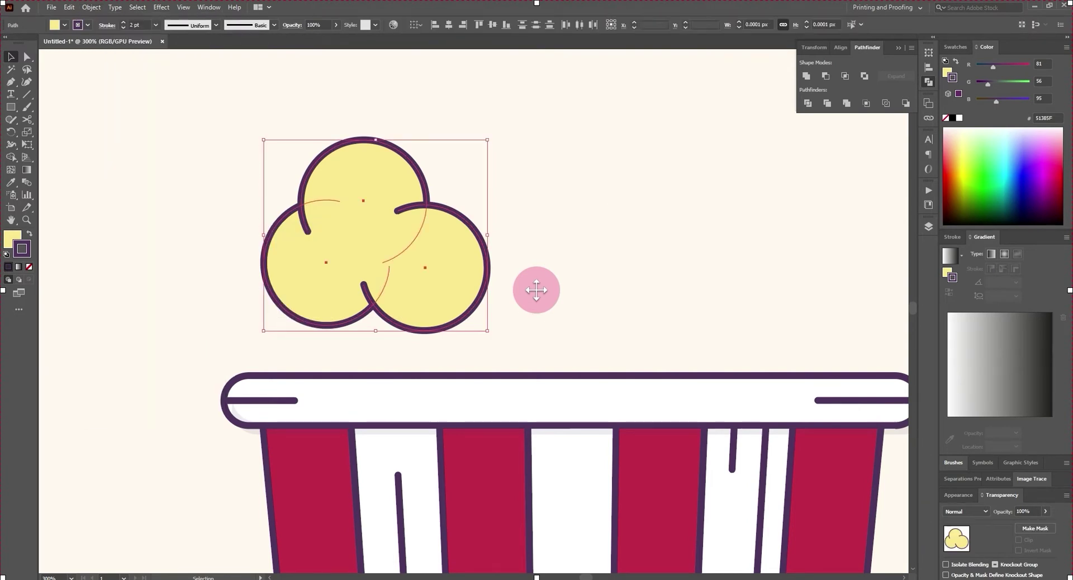
key(ctrl+1)
mouse_move(305, 174)
mouse_down()
mouse_move(288, 188)
mouse_move(375, 251)
mouse_up()
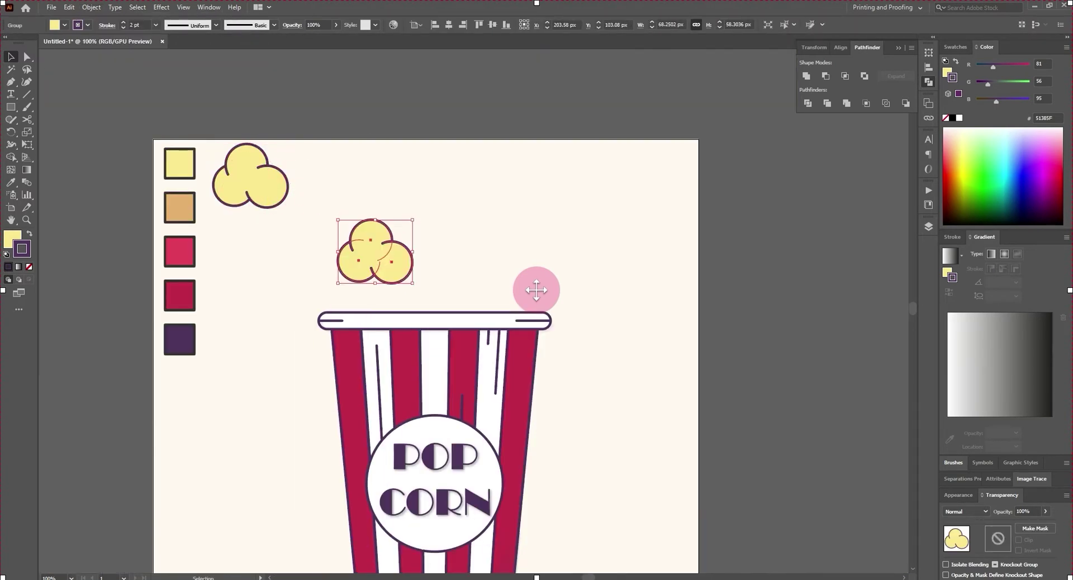
Outline the popcorn strokes and merge the kernel's inner regions with the Shape Builder.
click(91, 8)
click(311, 280)
key(ctrl+equal)
key(ctrl+equal)
key(ctrl+equal)
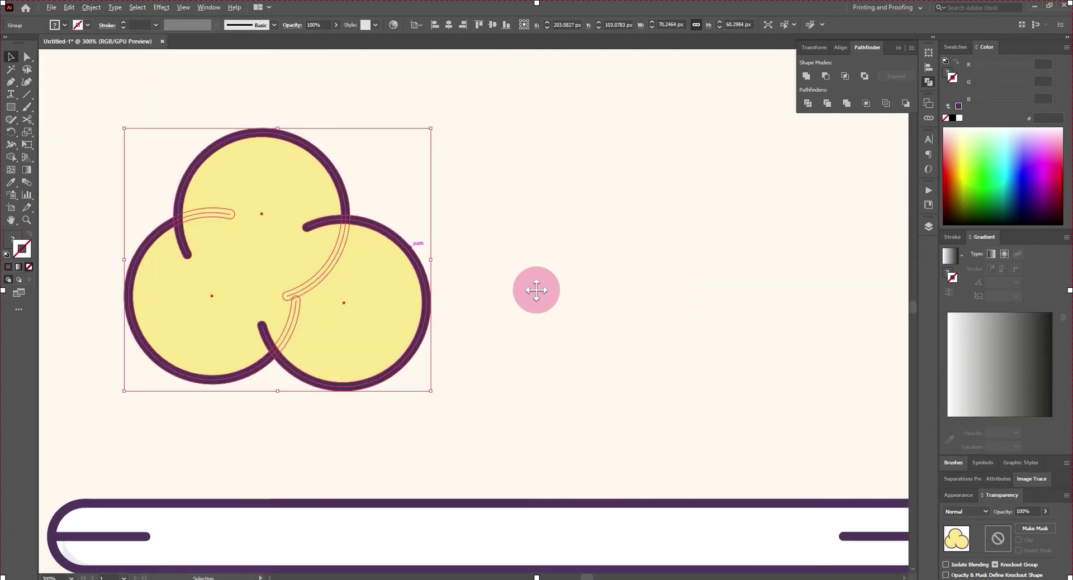
key(ctrl+equal)
key(ctrl+minus)
key(shift+m)
drag(216, 190, 303, 310)
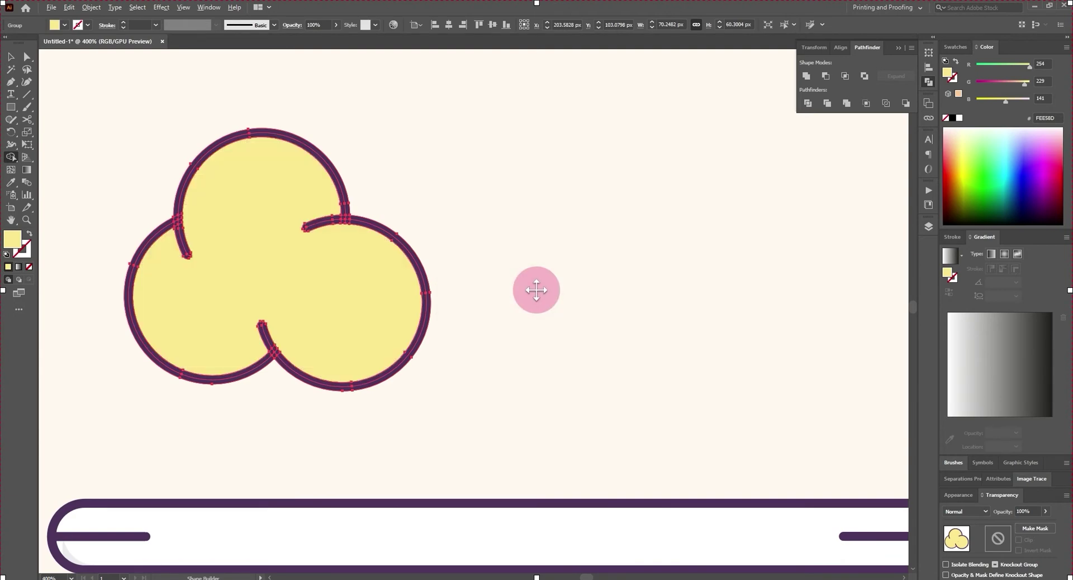
Merge the leftover inner regions at the kernel's bump junctions.
key(ctrl+plus)
key(ctrl+plus)
key(ctrl+plus)
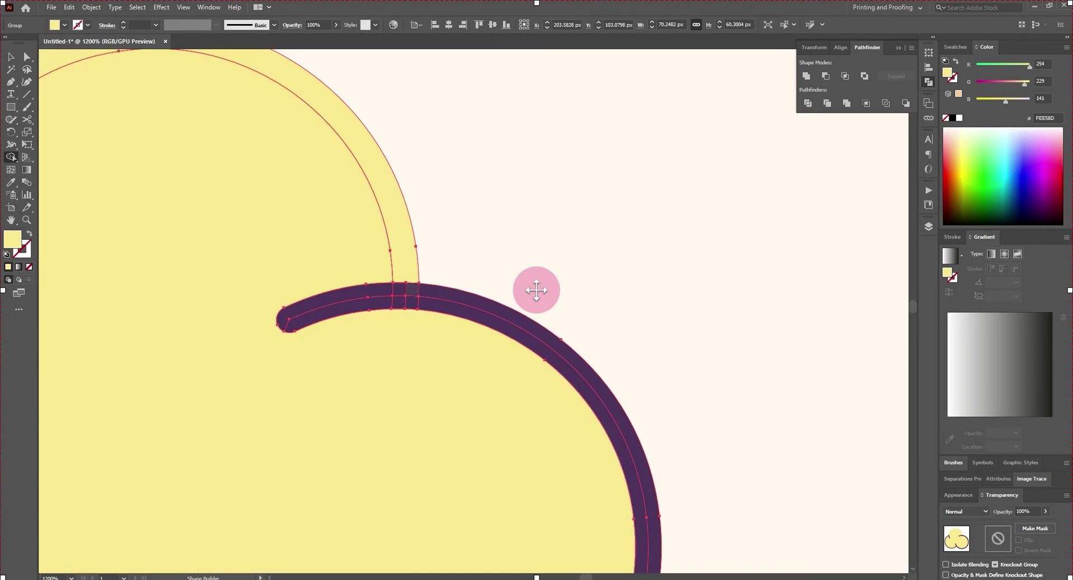
key(Return)
key(ctrl+minus)
key(ctrl+minus)
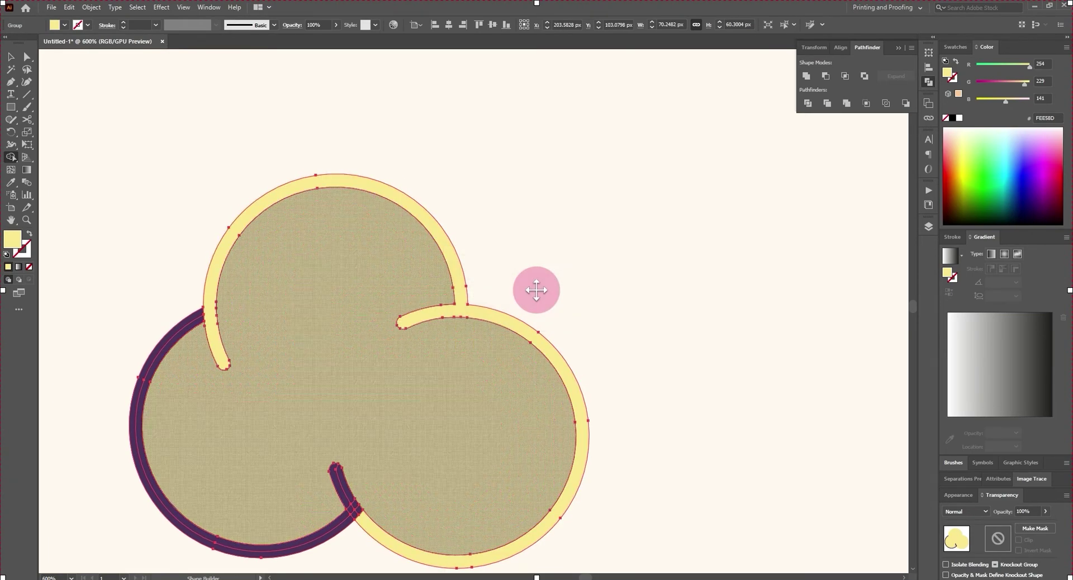
key(ctrl+plus)
key(ctrl+plus)
key(ctrl+minus)
key(ctrl+minus)
key(ctrl+minus)
key(ctrl+plus)
key(ctrl+plus)
key(ctrl+plus)
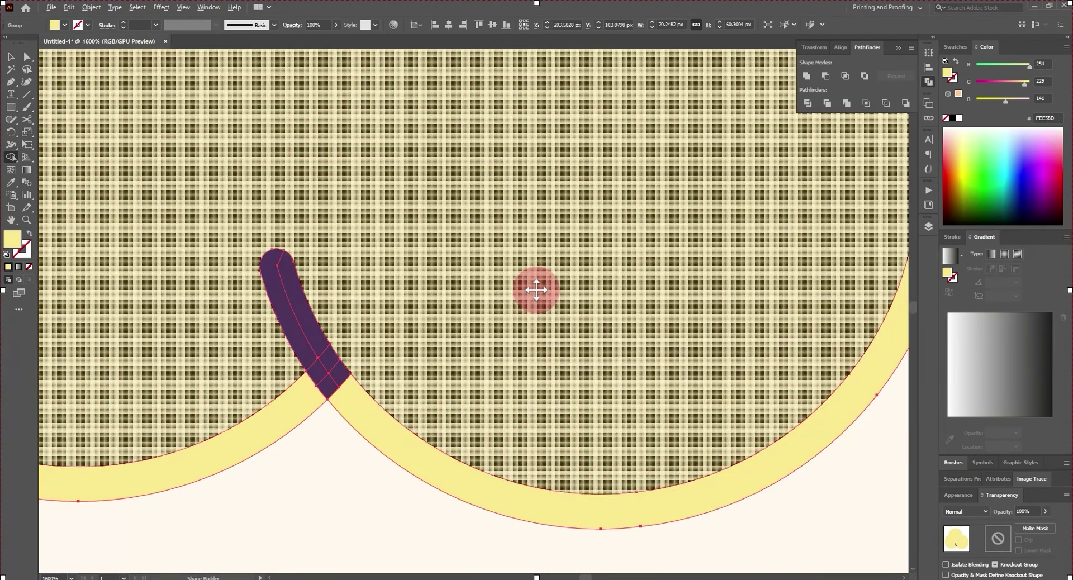
click(536, 290)
key(ctrl+minus)
key(ctrl+minus)
key(ctrl+minus)
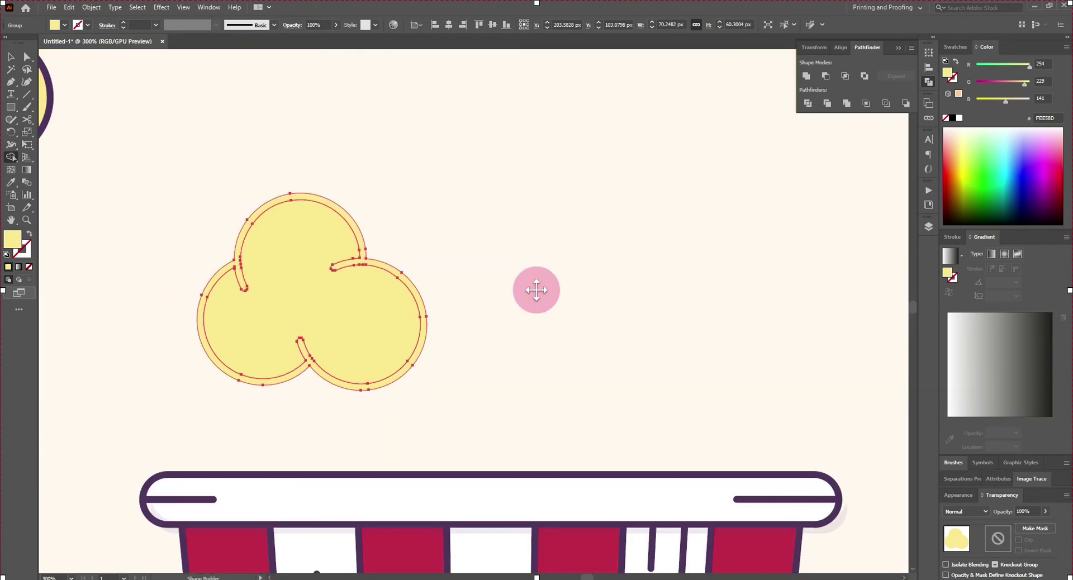
Fill the kernel copy with 51385F purple and place it behind the yellow kernel.
key(Escape)
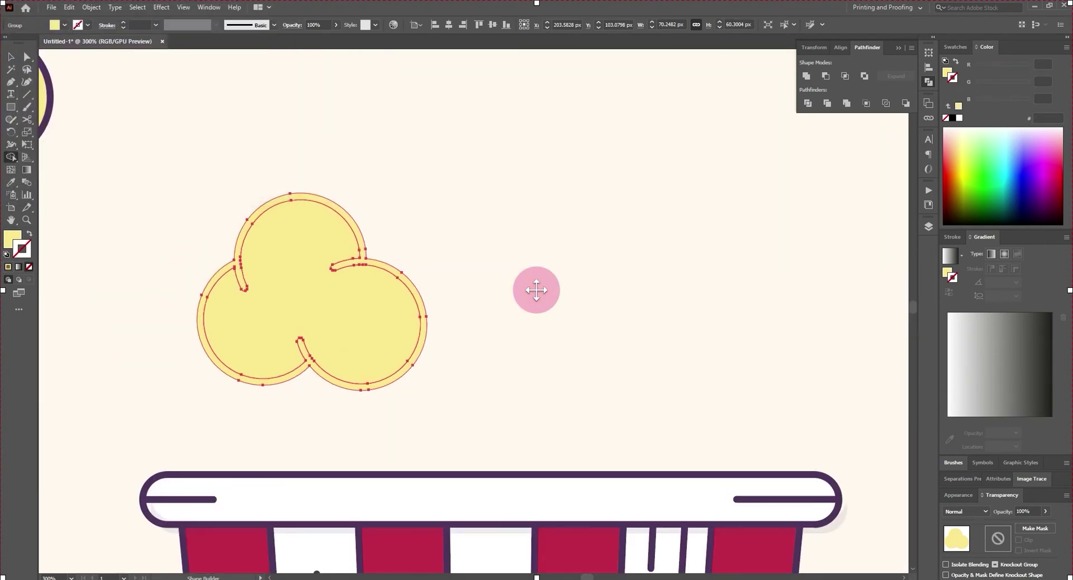
key(x)
key(Return)
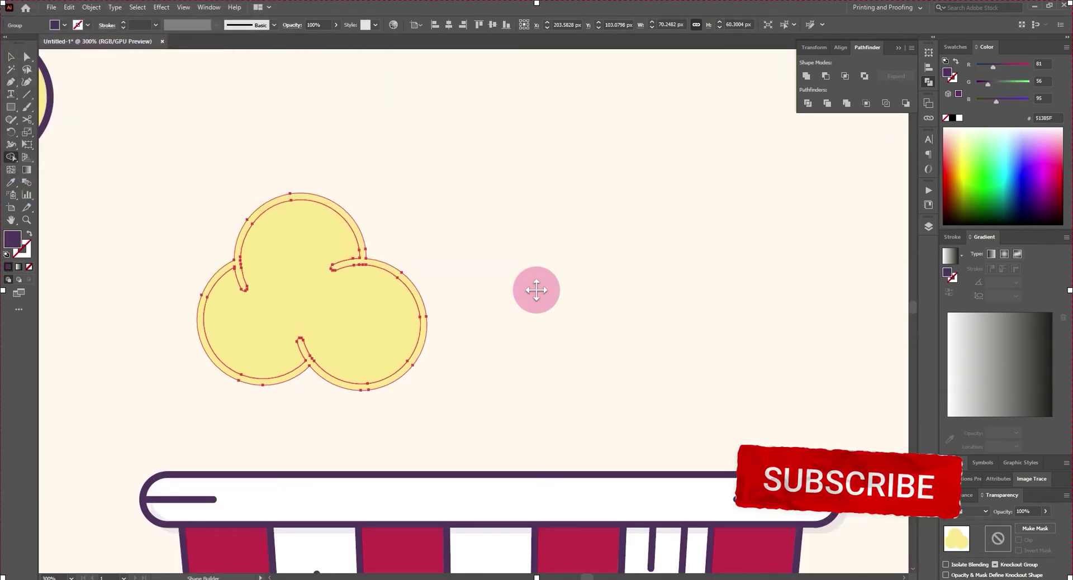
key(ctrl+plus)
key(ctrl+plus)
key(v)
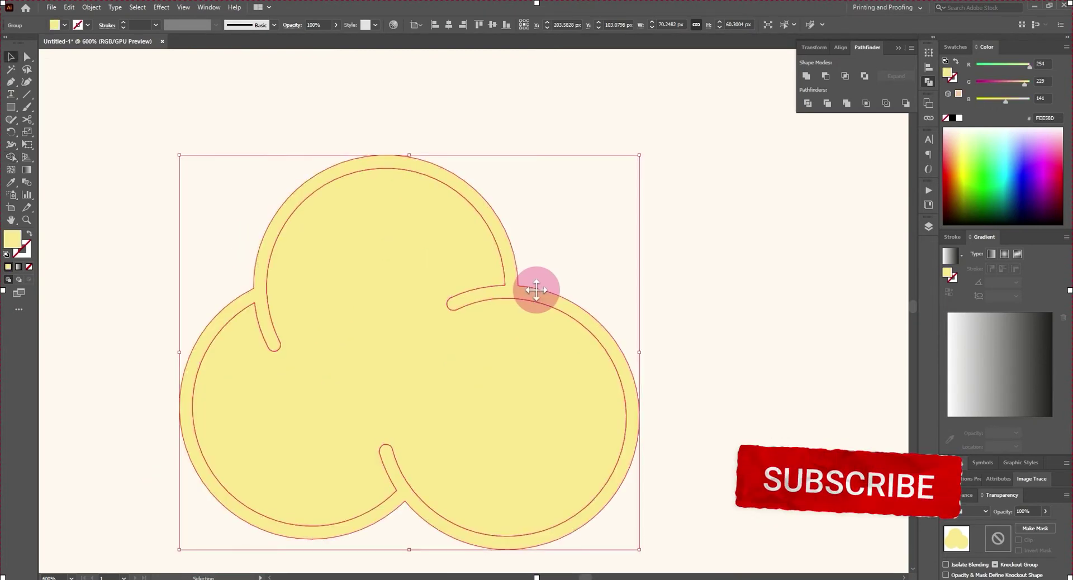
key(Return)
key(ctrl+minus)
key(ctrl+minus)
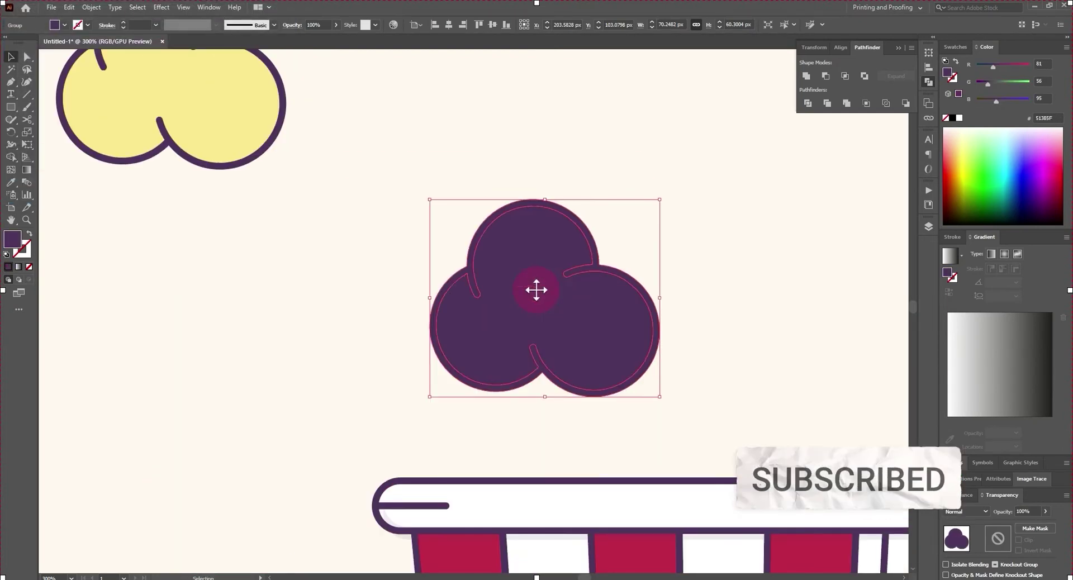
key(ctrl+z)
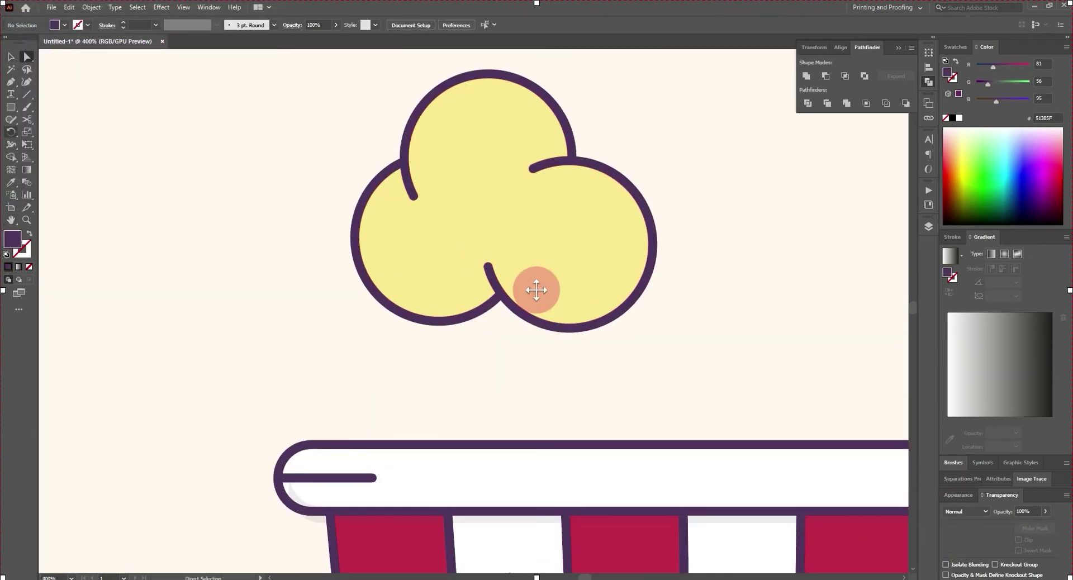
Start a Curvature-tool shape at the top puff and trace the left side down to the bottom notch.
key(ctrl+plus)
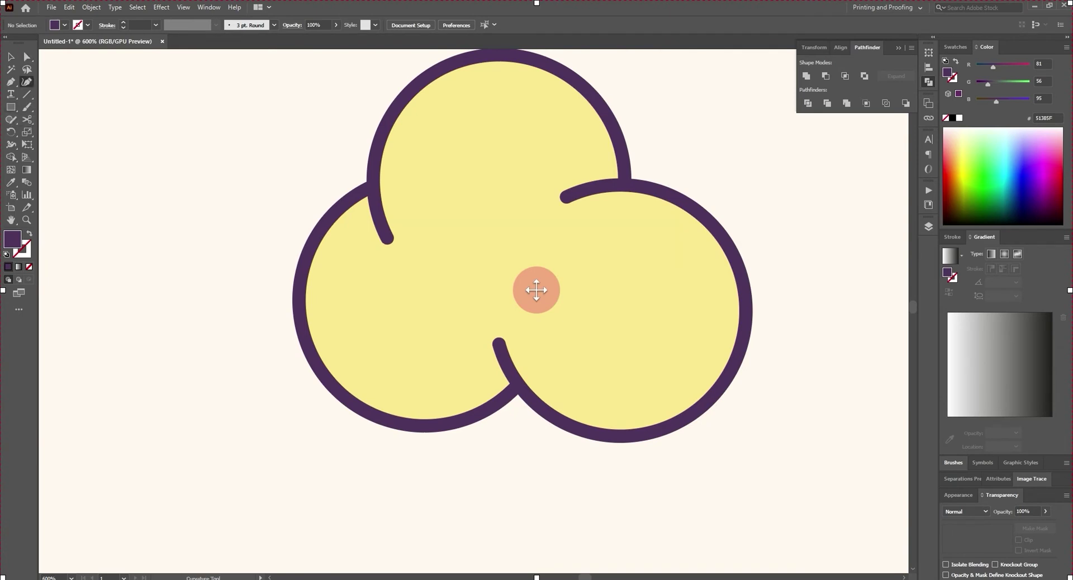
click(624, 157)
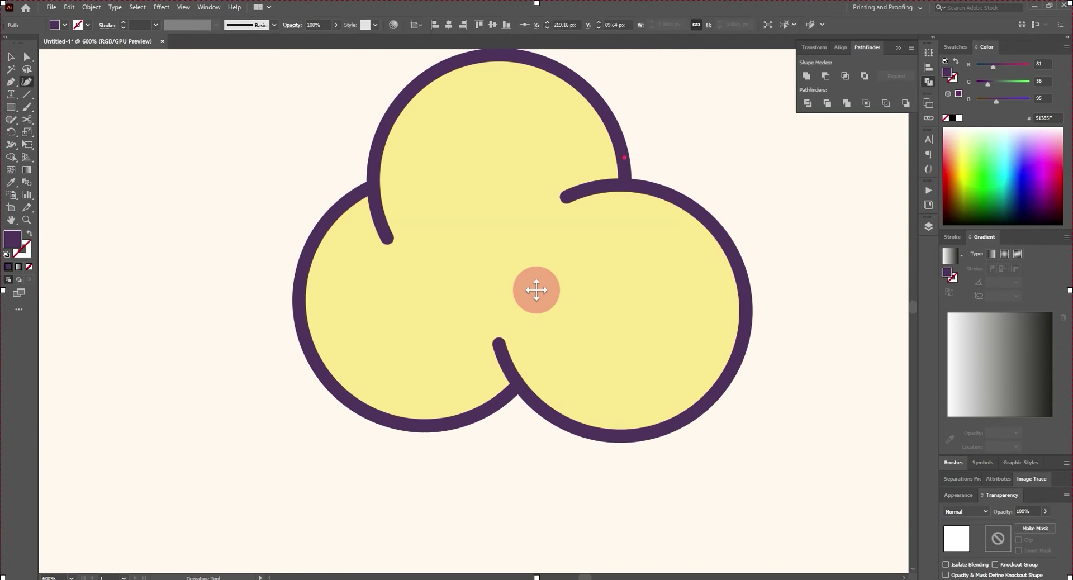
click(372, 197)
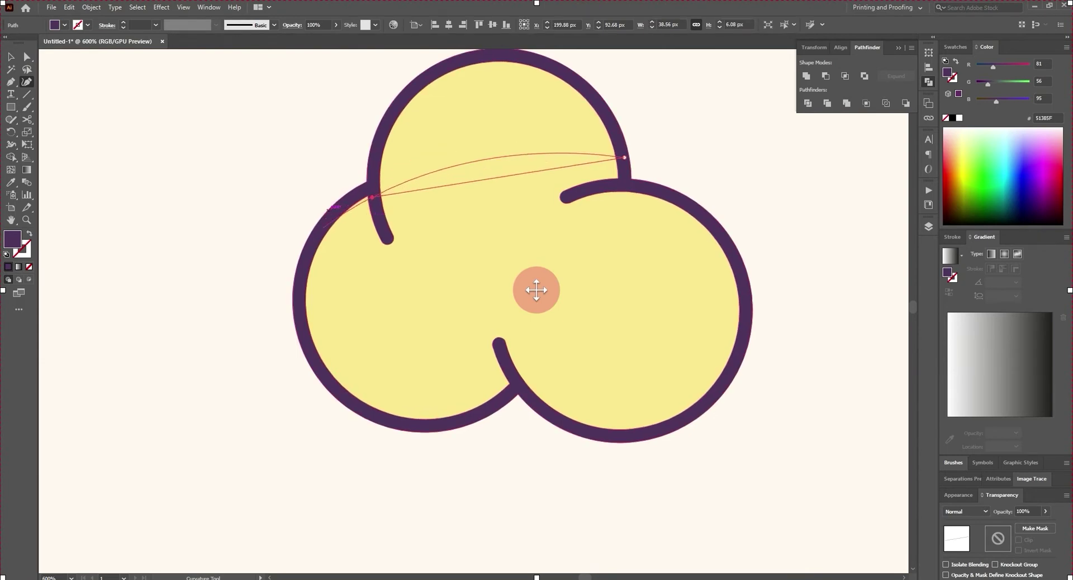
click(326, 315)
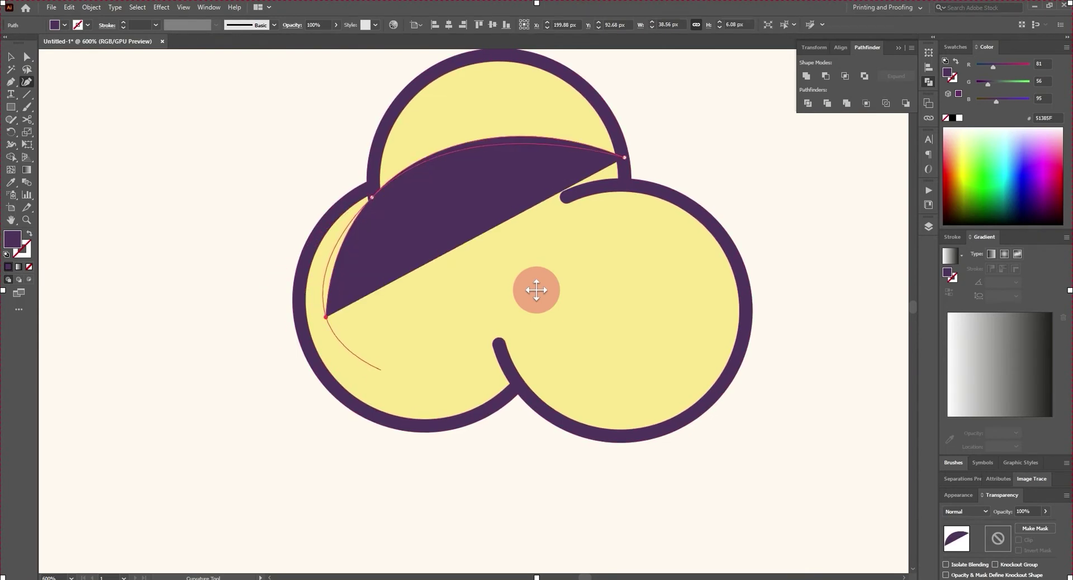
click(407, 414)
click(457, 422)
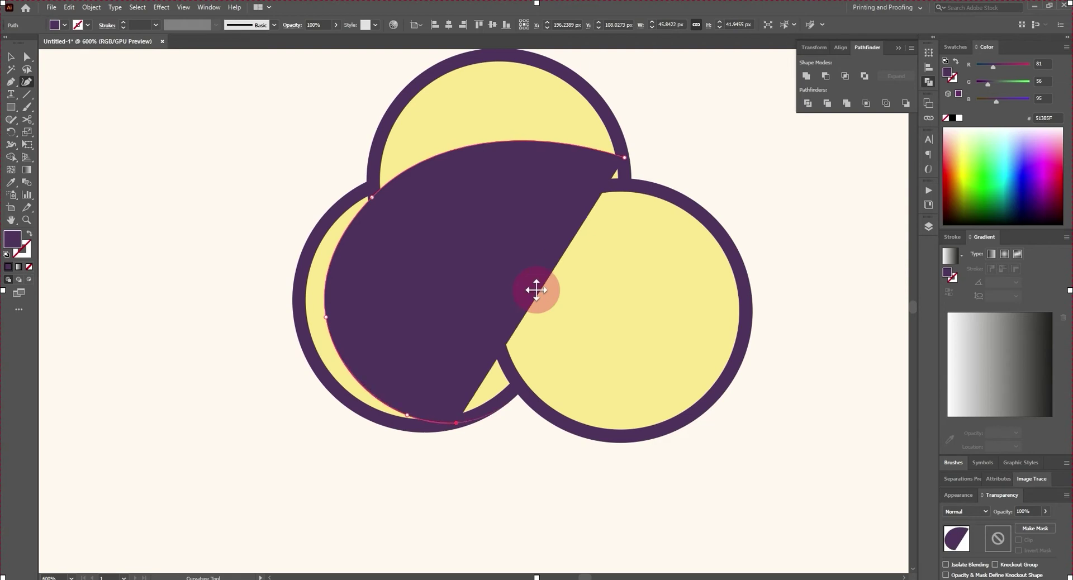
click(514, 387)
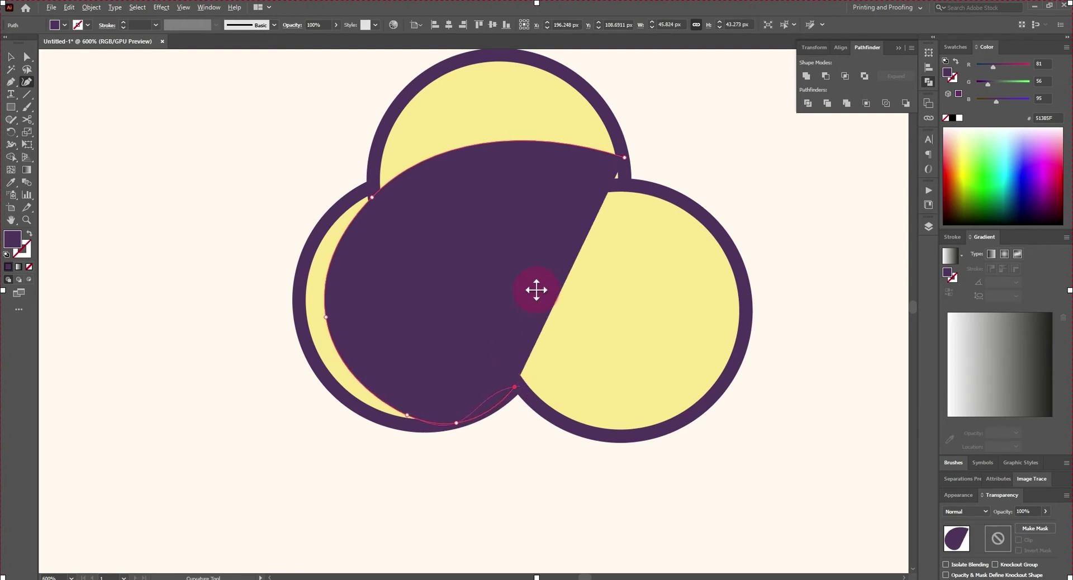
click(545, 412)
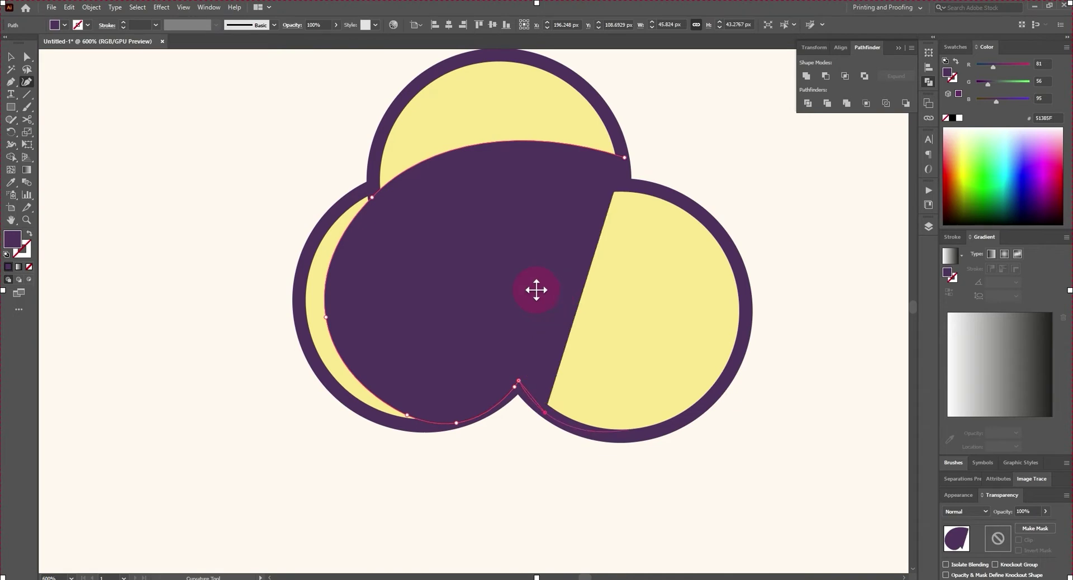
Trace the shape up the right side and close it on the starting anchor.
click(682, 397)
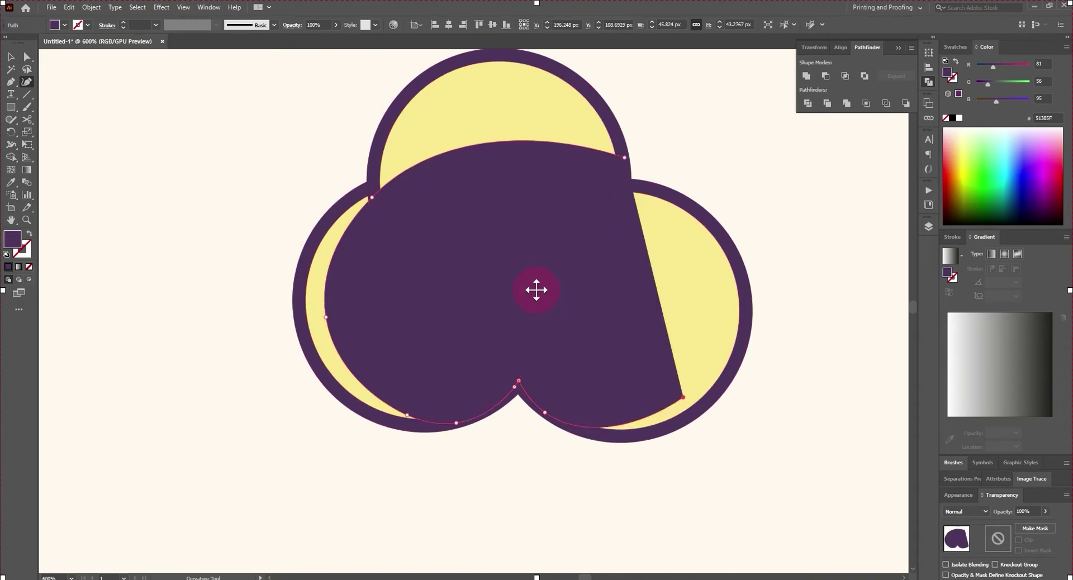
click(711, 312)
click(657, 203)
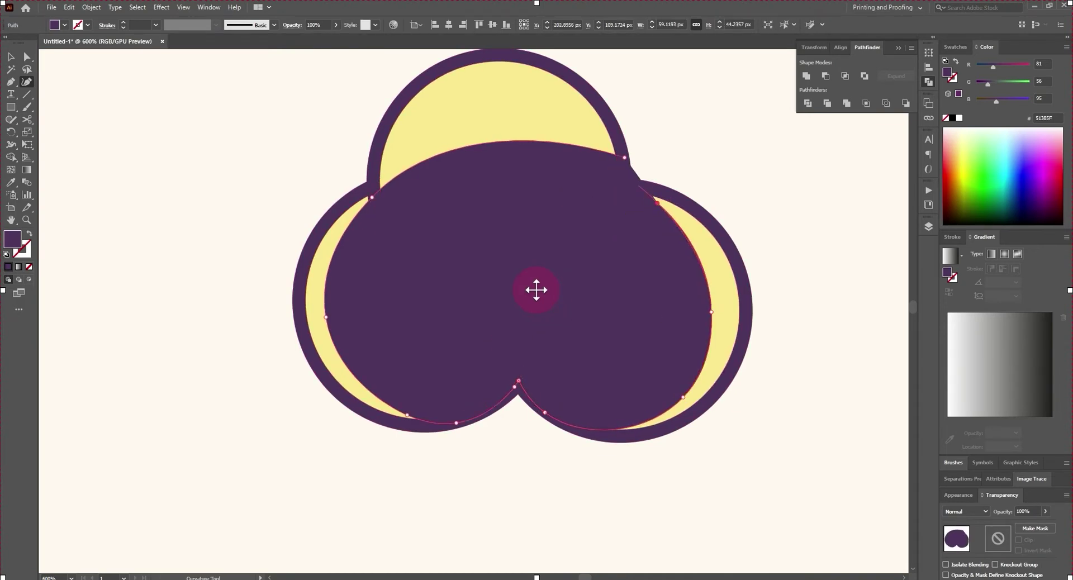
click(624, 158)
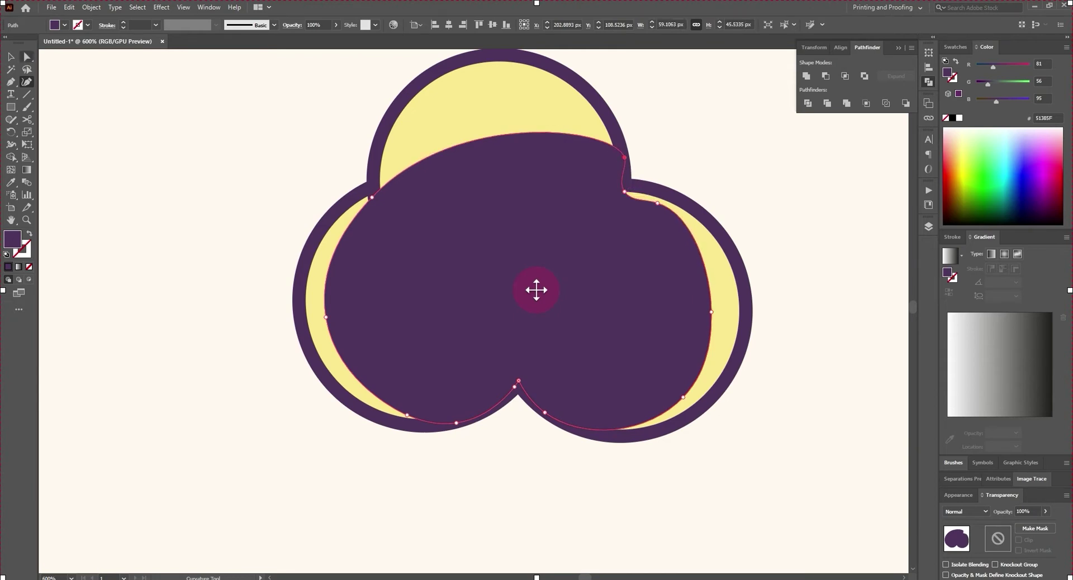
key(v)
key(ctrl+minus)
key(ctrl+minus)
key(ctrl+shift+a)
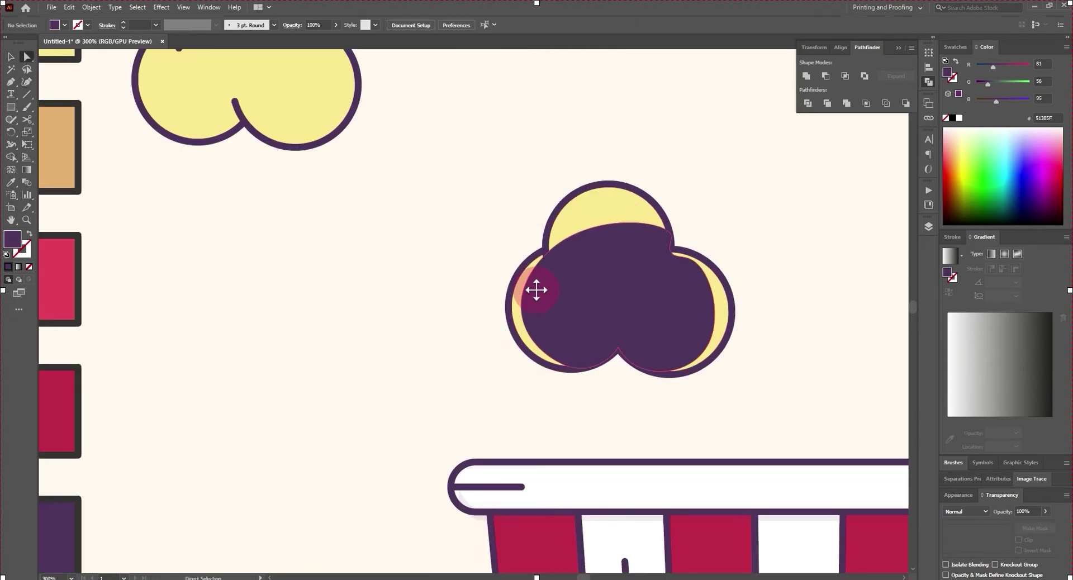
Sample the tan swatch and select the purple overlay shape on the kernel.
key(ctrl+minus)
key(ctrl+minus)
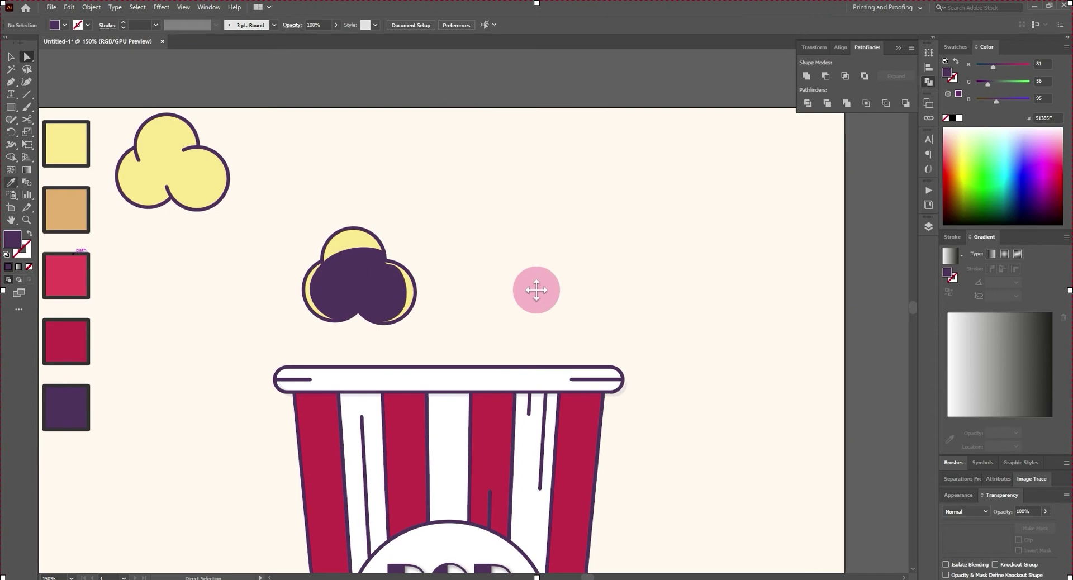
click(66, 210)
double_click(13, 239)
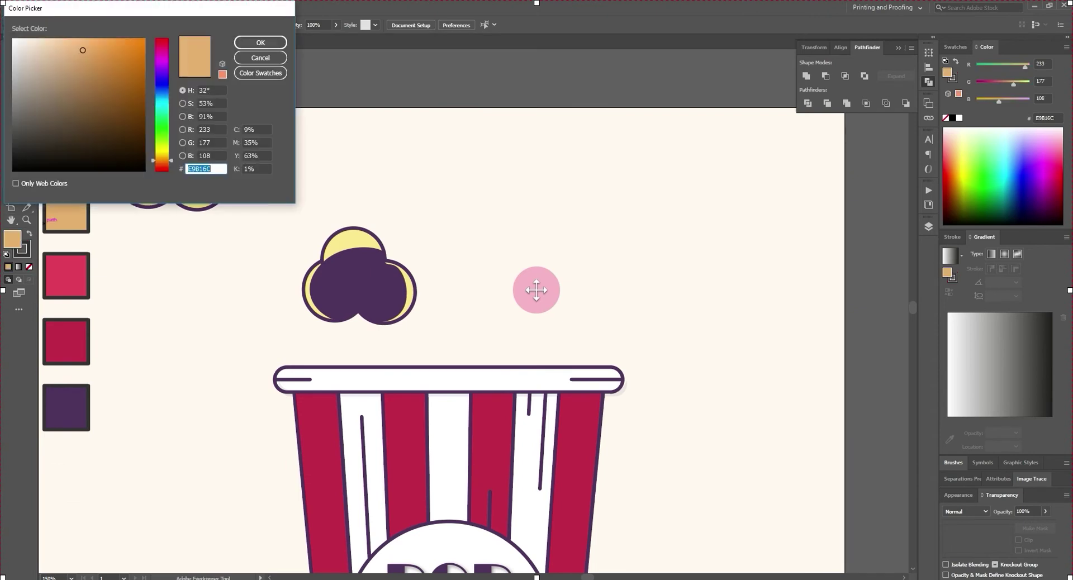
key(Escape)
key(a)
key(ctrl+plus)
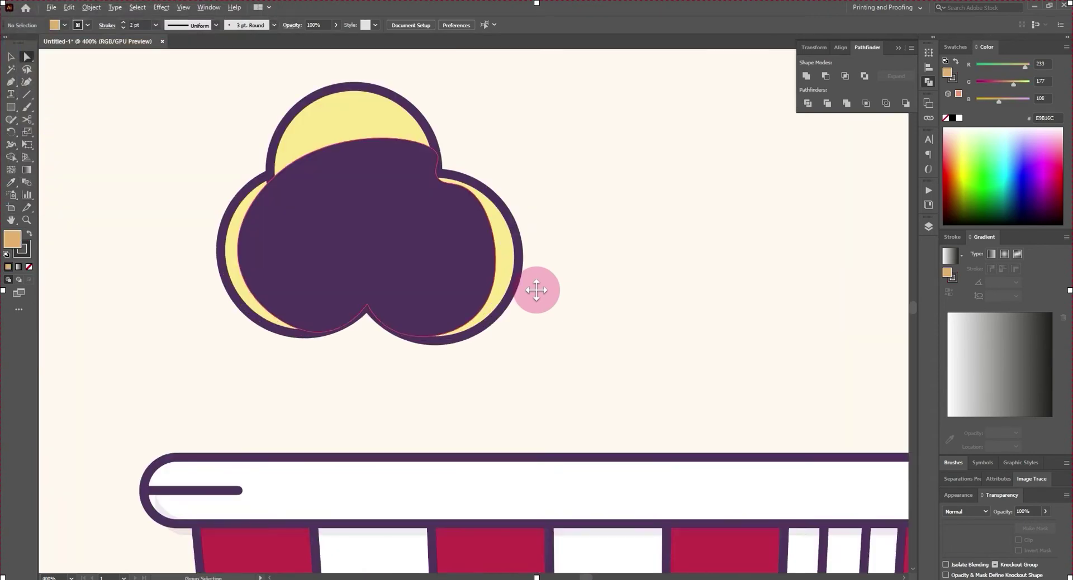
key(ctrl+plus)
click(536, 289)
Give the overlay shape the yellow swatch fill and remove its stroke.
key(ctrl+minus)
key(ctrl+minus)
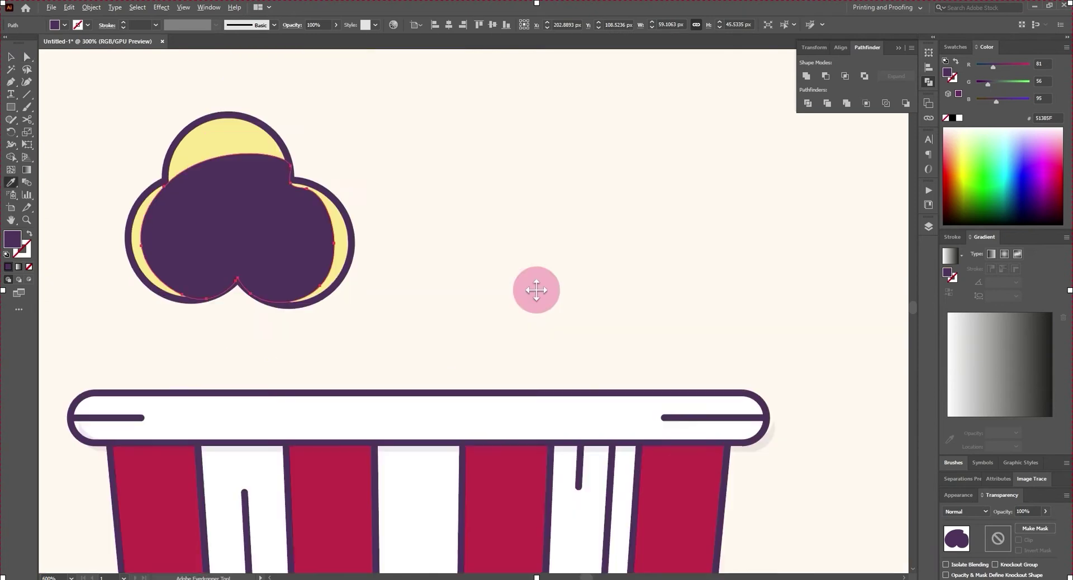
key(ctrl+minus)
key(ctrl+minus)
click(536, 289)
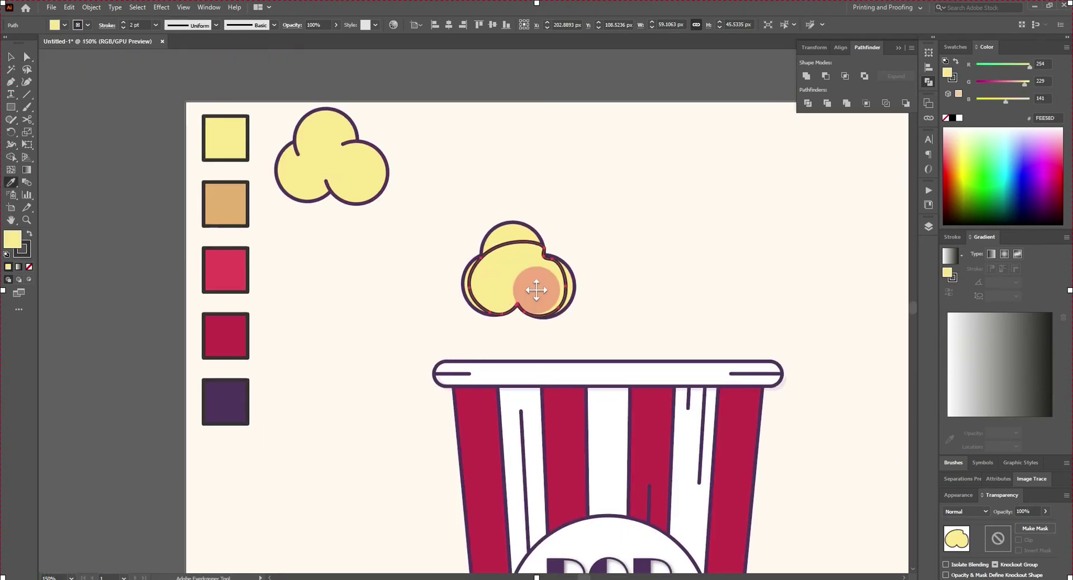
key(x)
key(slash)
key(v)
key(ctrl+plus)
key(ctrl+plus)
key(ctrl+plus)
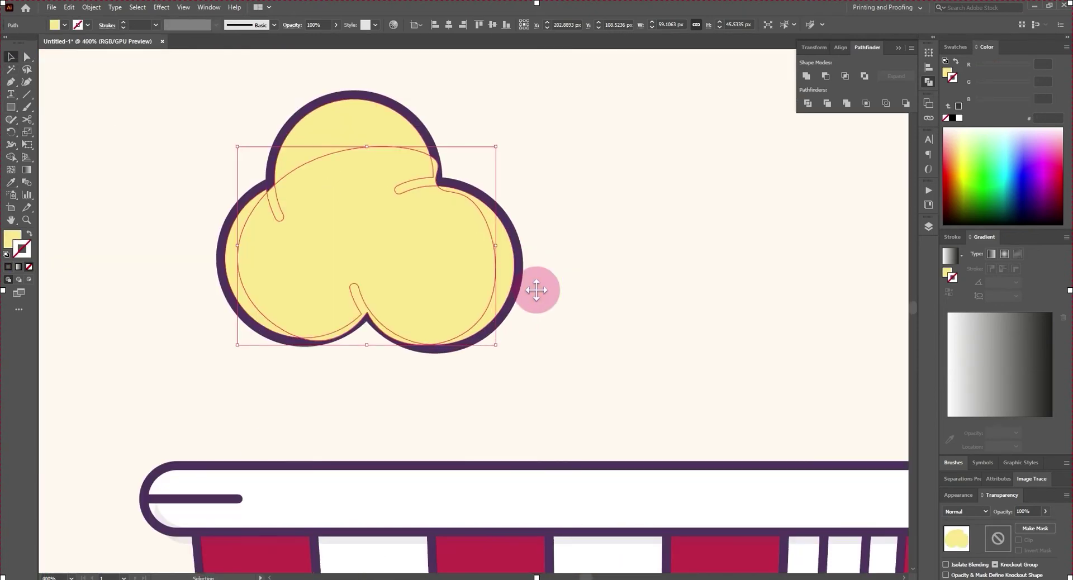
Paste a copy in front and reorder the yellow shape behind the outline curves.
key(a)
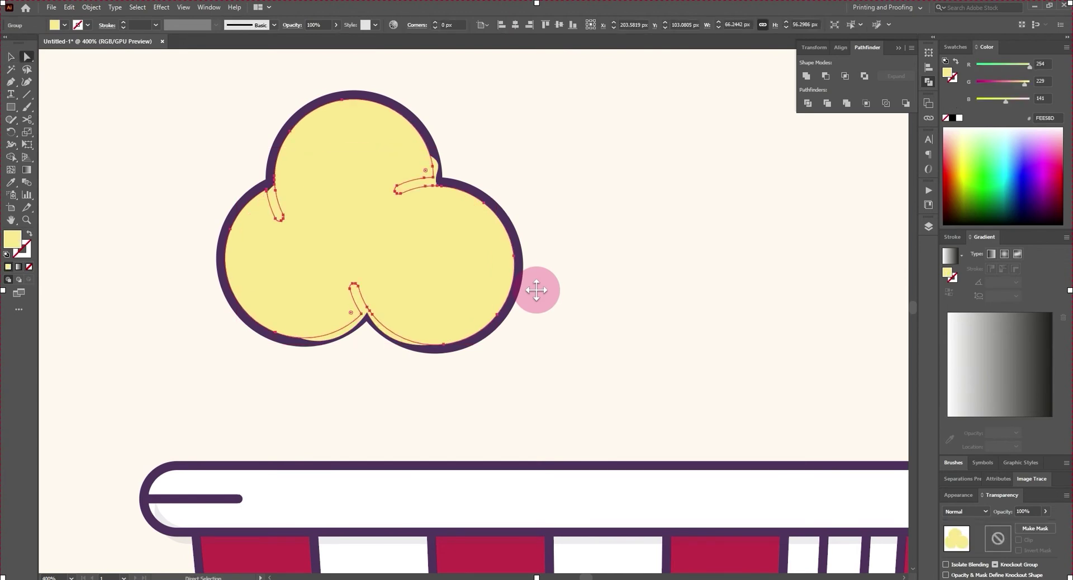
text(E9816C)
key(ctrl+f)
key(ctrl+shift+bracketleft)
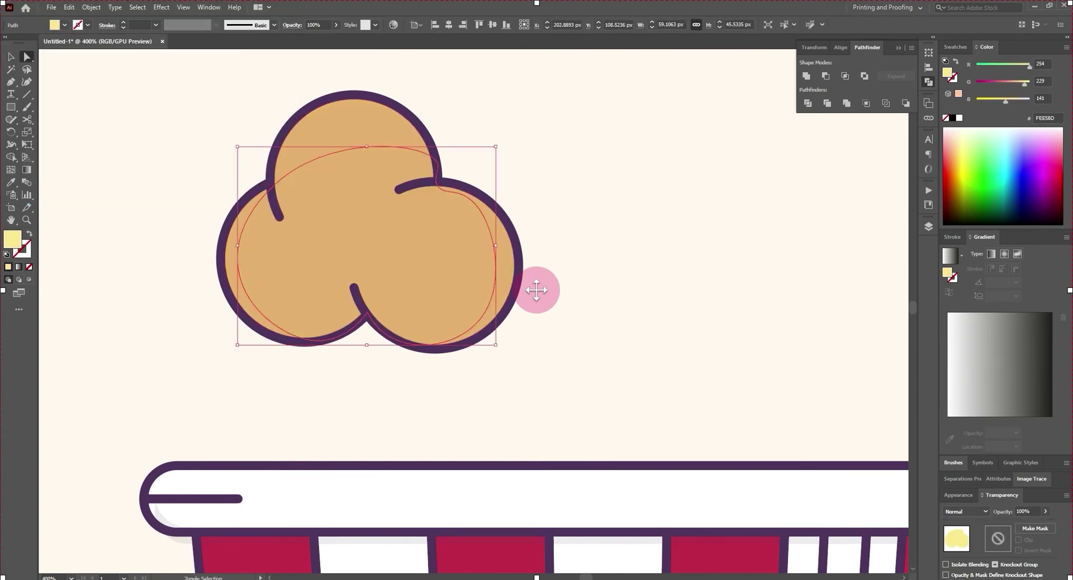
key(ctrl+bracketright)
click(536, 290)
scroll(536, 290, down, 3)
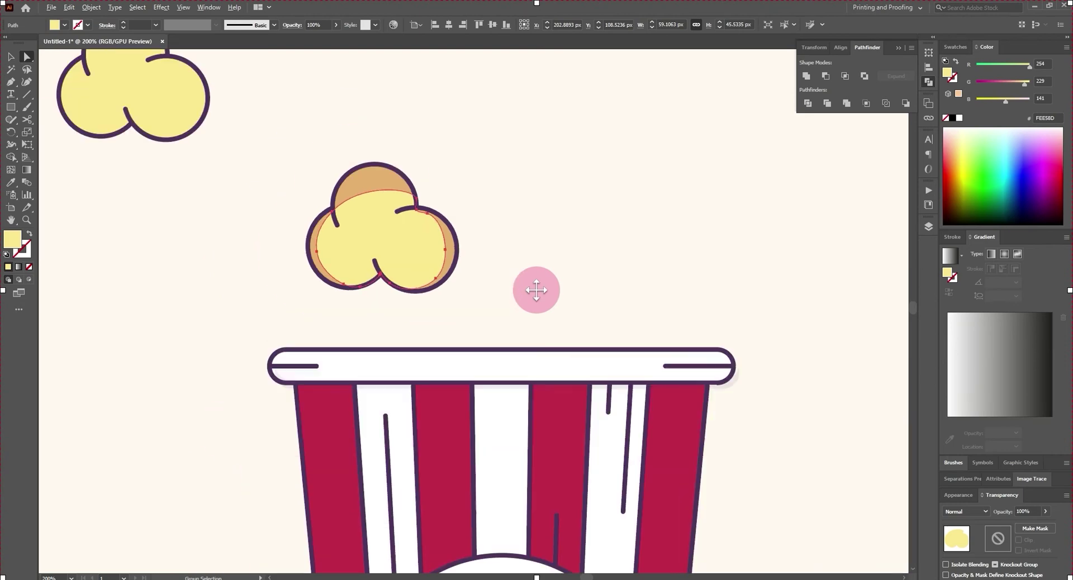
scroll(537, 290, up, 4)
Fill the base rim shape with light tan EFC08E and select the front yellow shape.
click(536, 290)
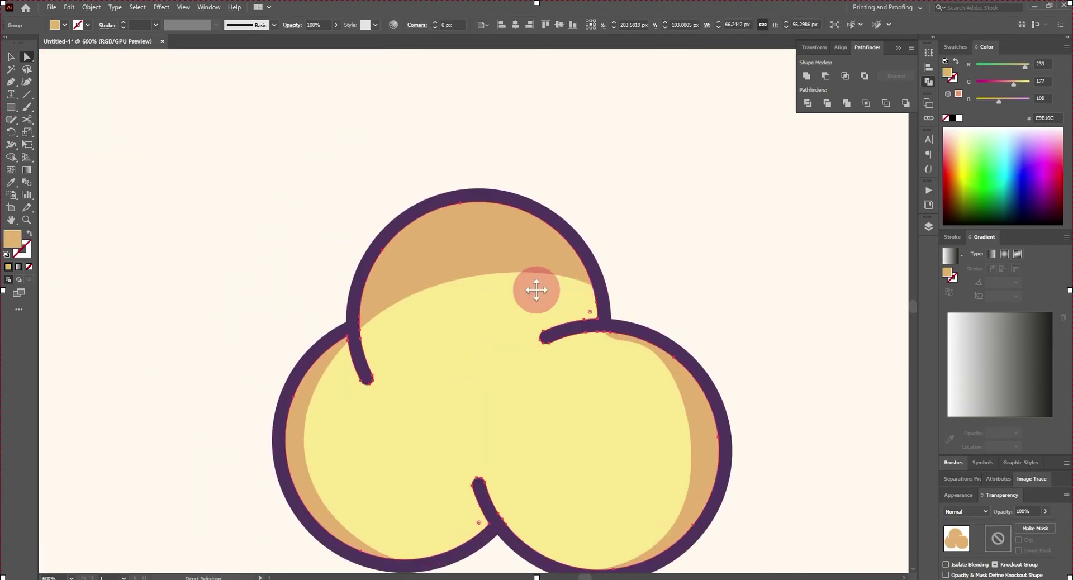
double_click(12, 239)
text(EFC08E)
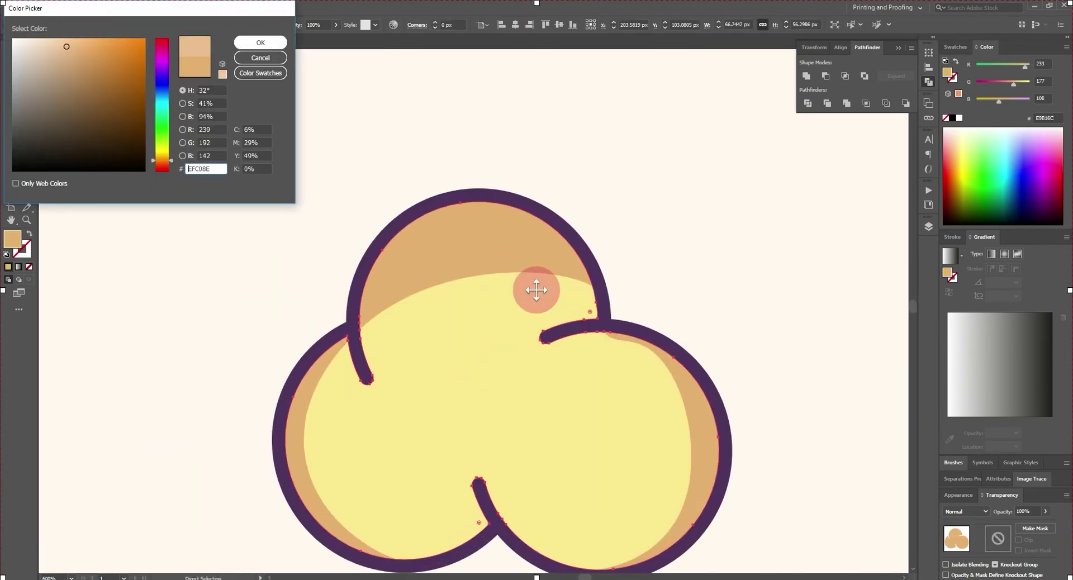
key(Return)
scroll(536, 290, down, 4)
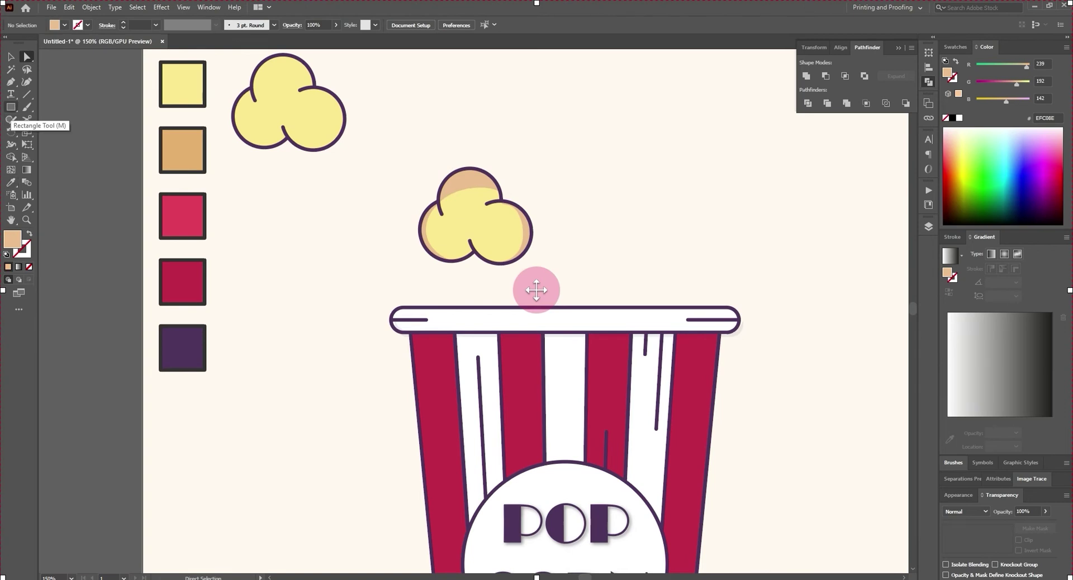
key(v)
click(475, 229)
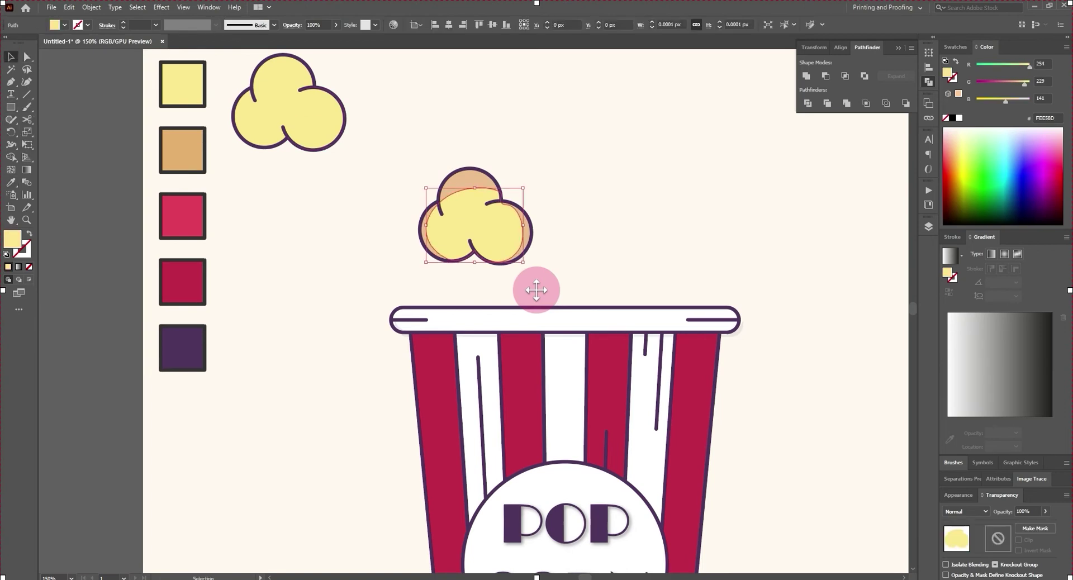
Create an inward Offset Path of -10 px from the kernel shape.
key(a)
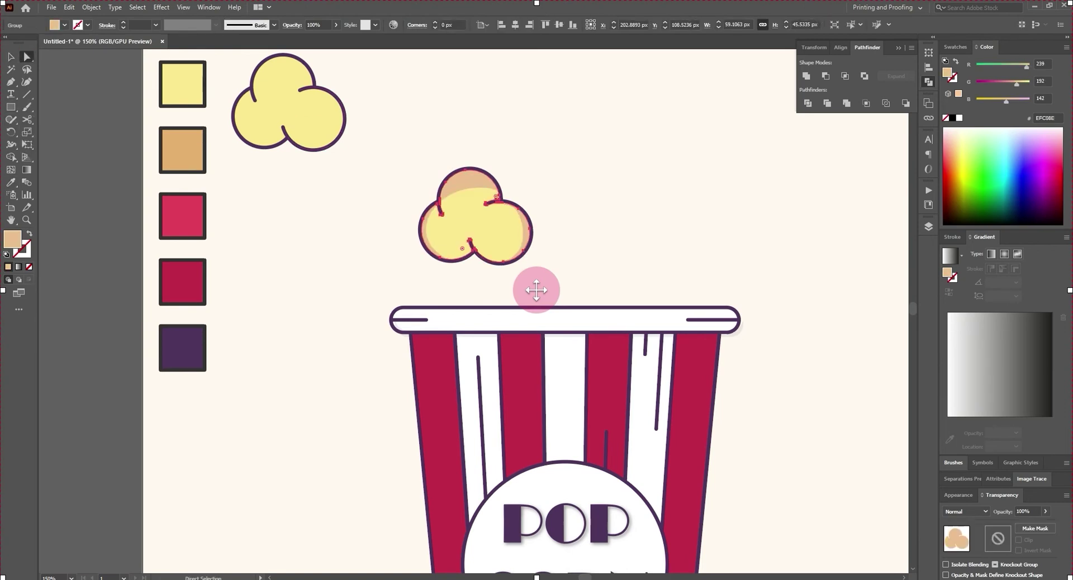
key(alt+o)
key(p)
key(Right)
key(Down)
key(Down)
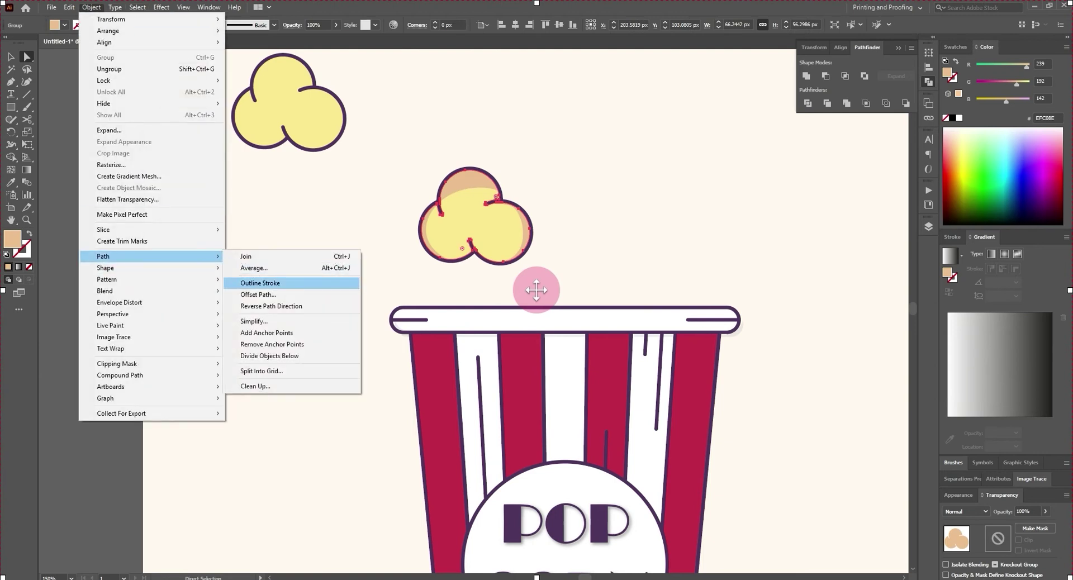
key(Down)
key(Return)
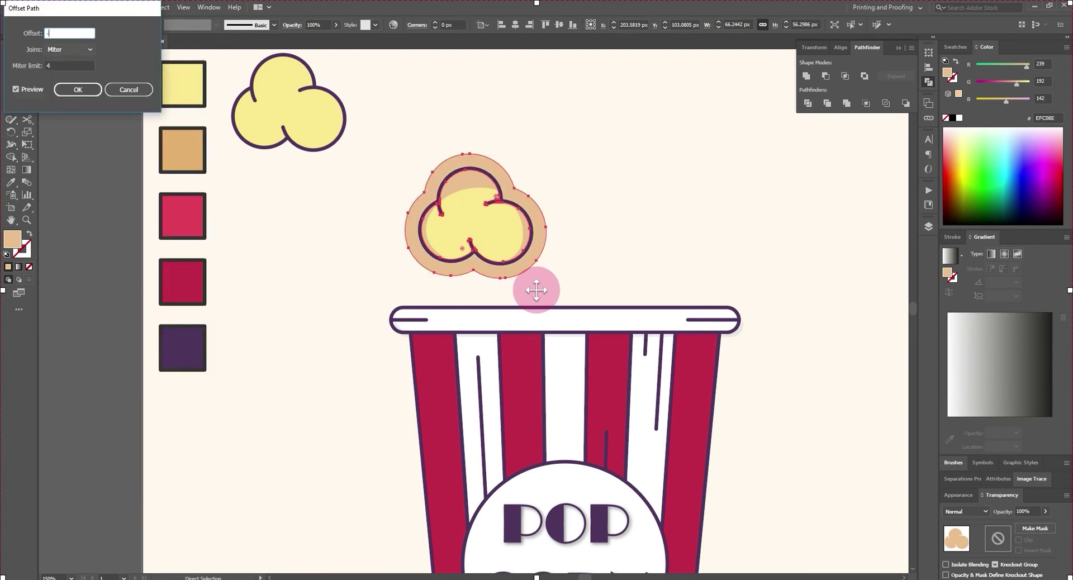
key(Tab)
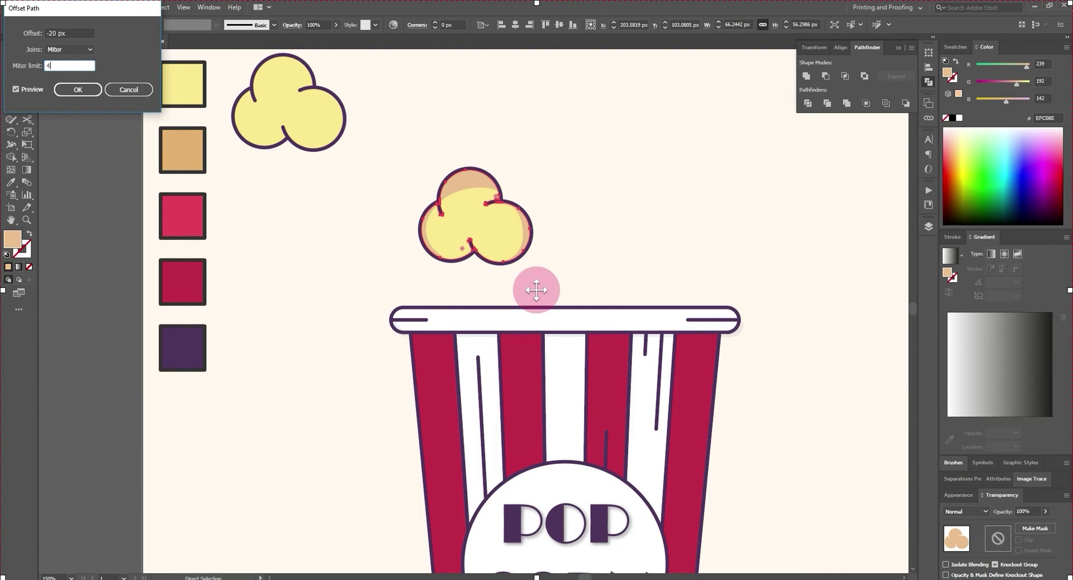
key(Tab)
text(-10)
key(Tab)
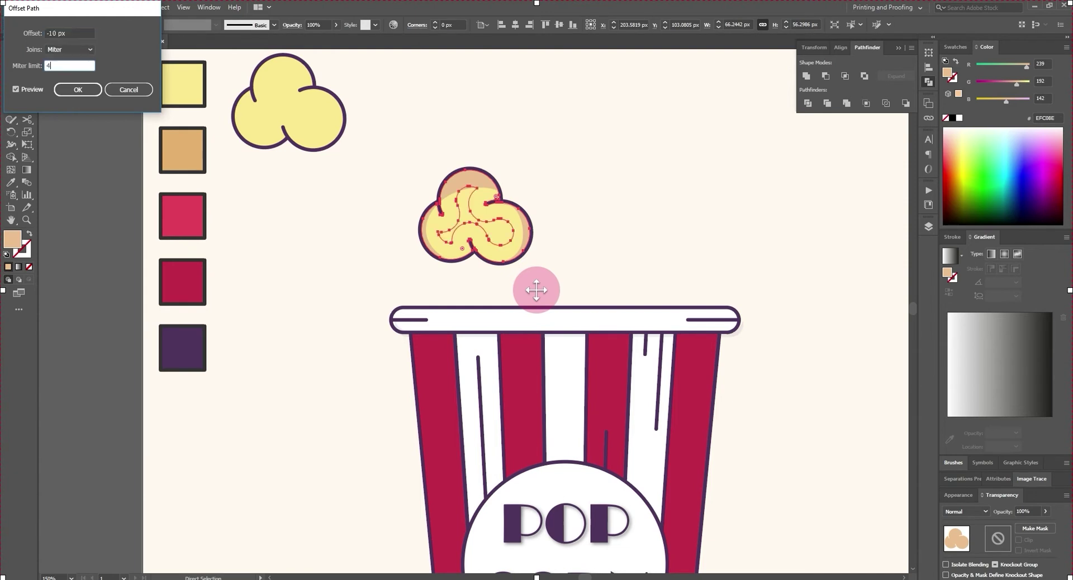
key(Tab)
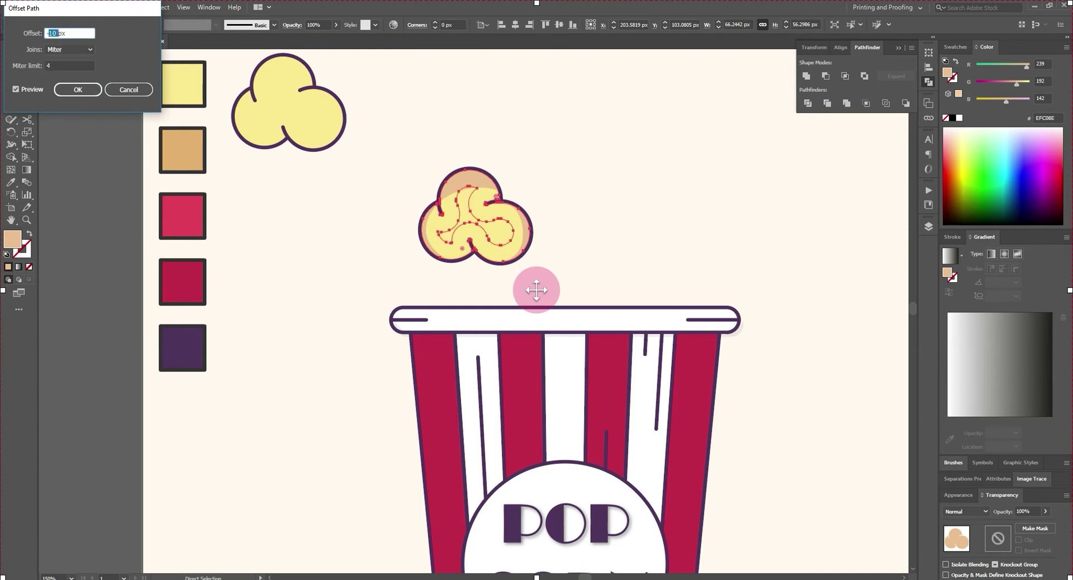
text(-5)
key(Return)
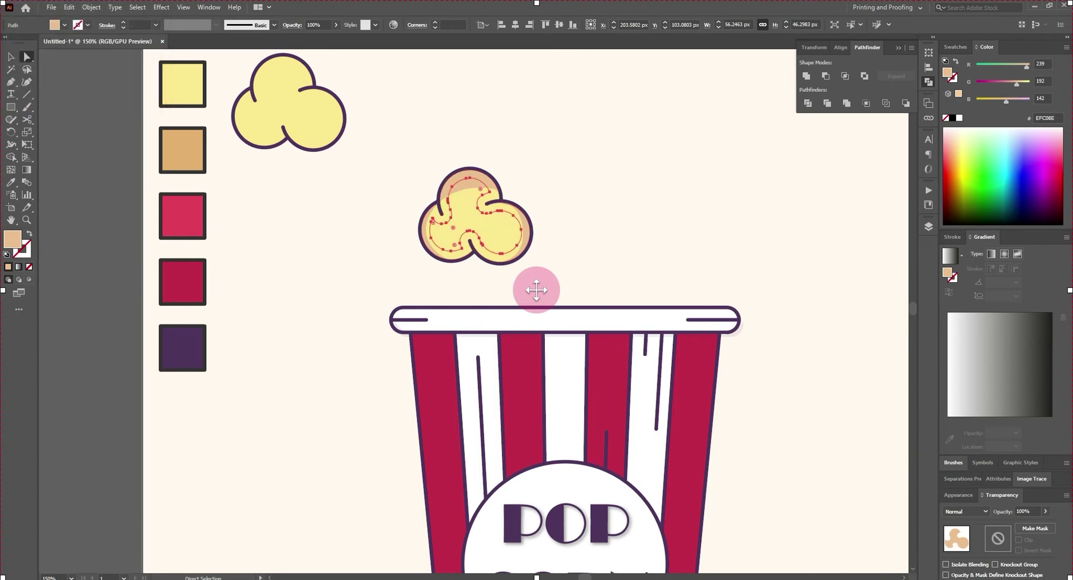
Fill the outer kernel shape tan and select the inner offset shape.
click(536, 289)
key(ctrl+equal)
key(ctrl+equal)
key(ctrl+equal)
key(ctrl+z)
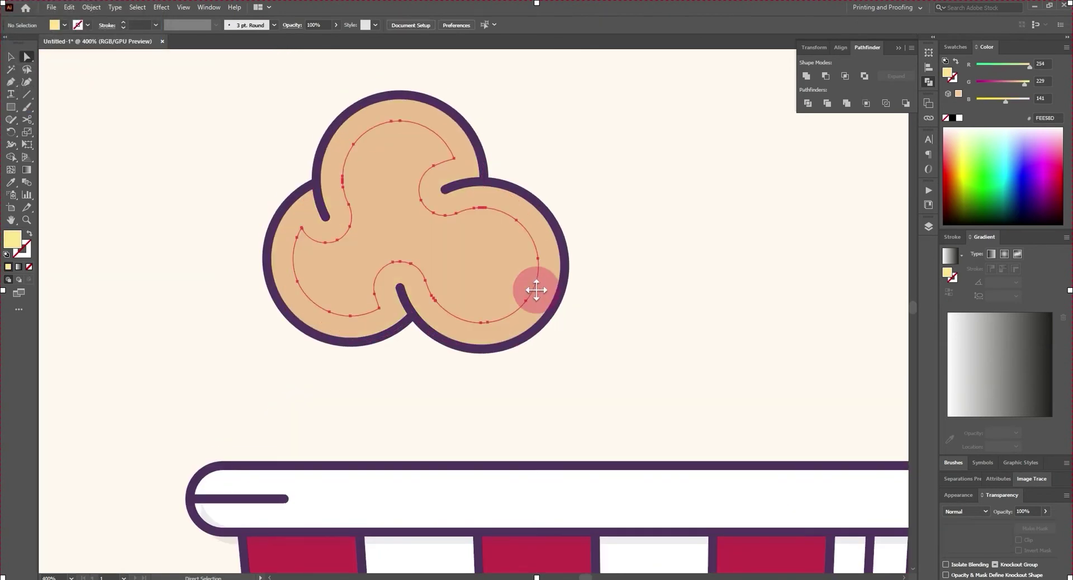
key(ctrl+minus)
key(ctrl+minus)
key(ctrl+minus)
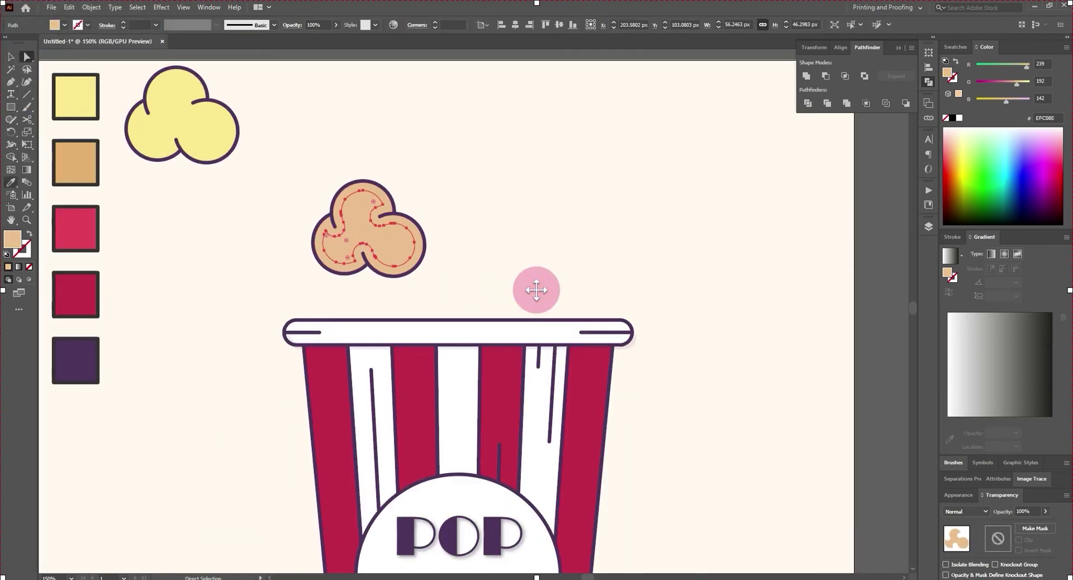
key(v)
click(181, 115)
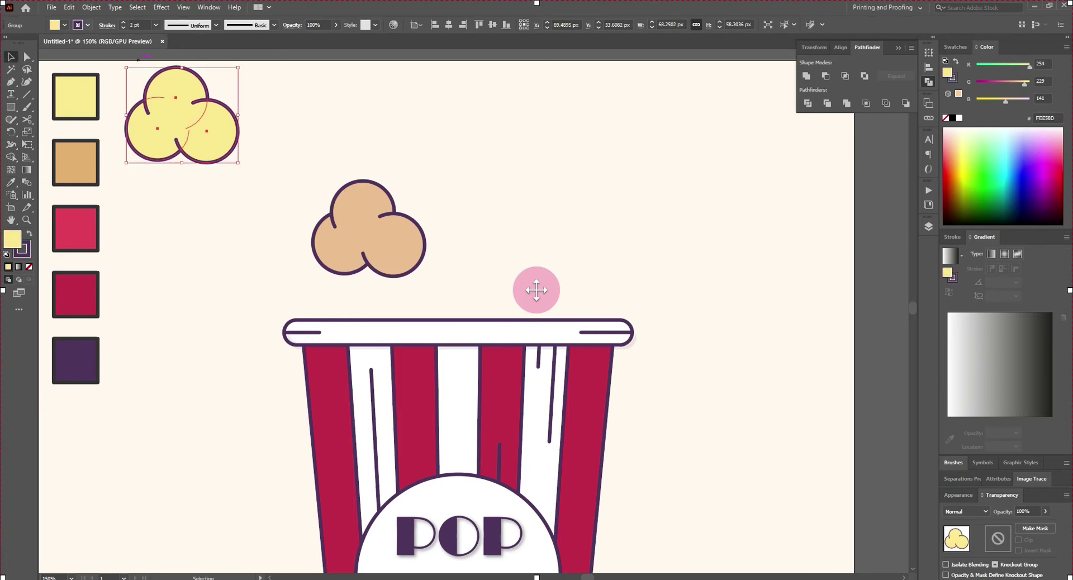
click(91, 7)
click(260, 283)
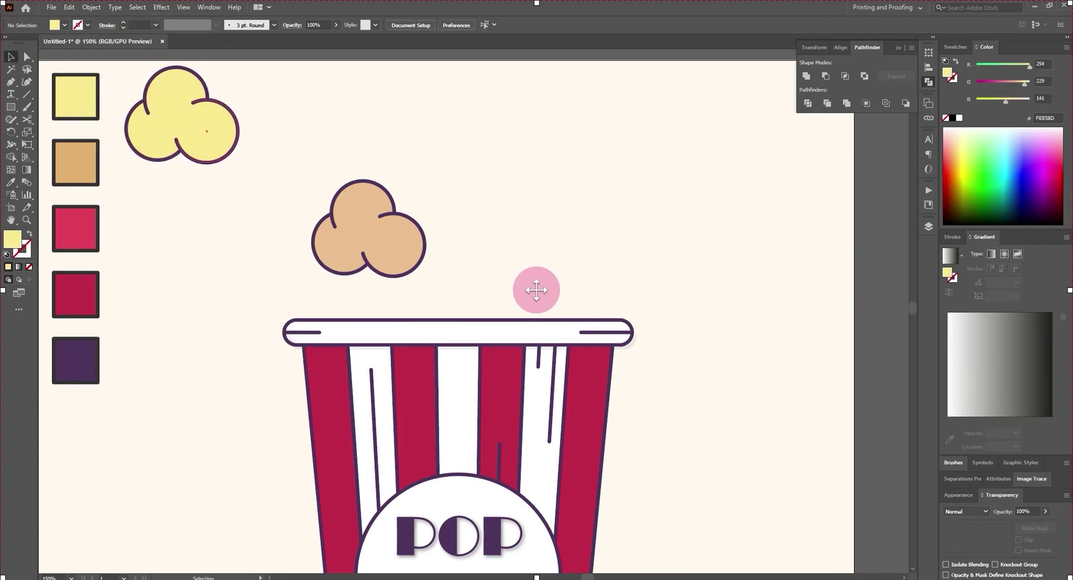
click(369, 235)
Eyedrop the yellow from the reference popcorn onto the inner shape.
key(i)
click(181, 129)
key(a)
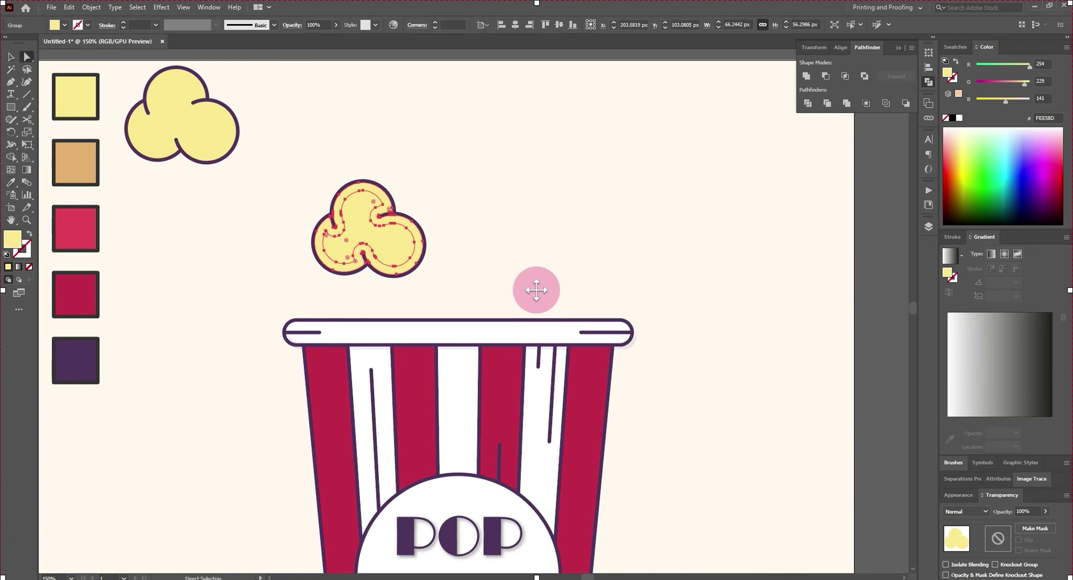
scroll(536, 289, up, 3)
scroll(536, 289, left, 3)
key(ctrl+z)
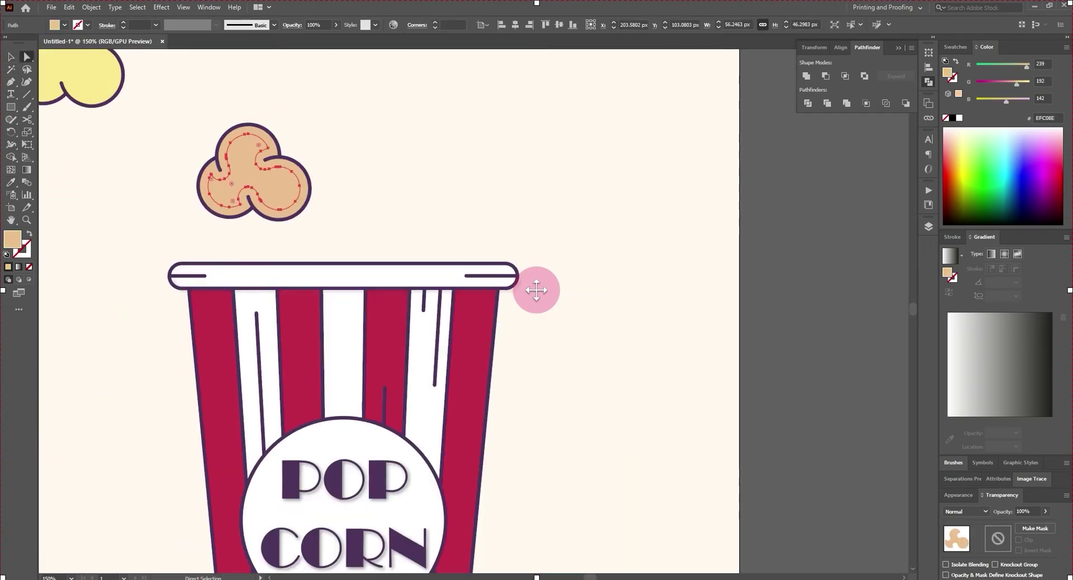
Re-sample yellow onto the inner kernel shape and clear the selection.
scroll(537, 290, down, 3)
scroll(537, 289, left, 3)
scroll(537, 289, up, 1)
key(i)
click(249, 162)
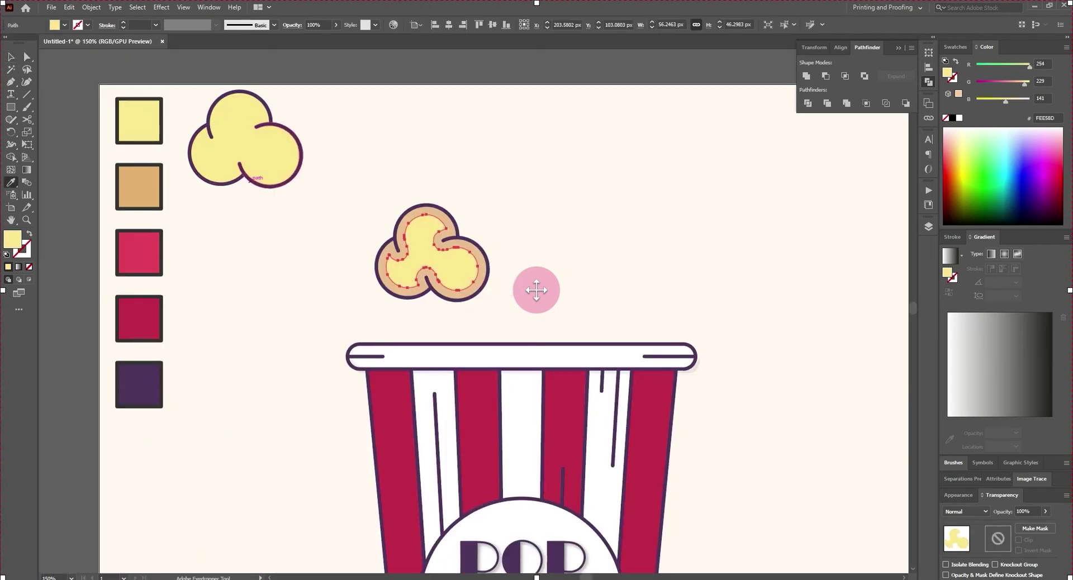
key(v)
key(ctrl+shift+a)
key(ctrl+minus)
key(ctrl+minus)
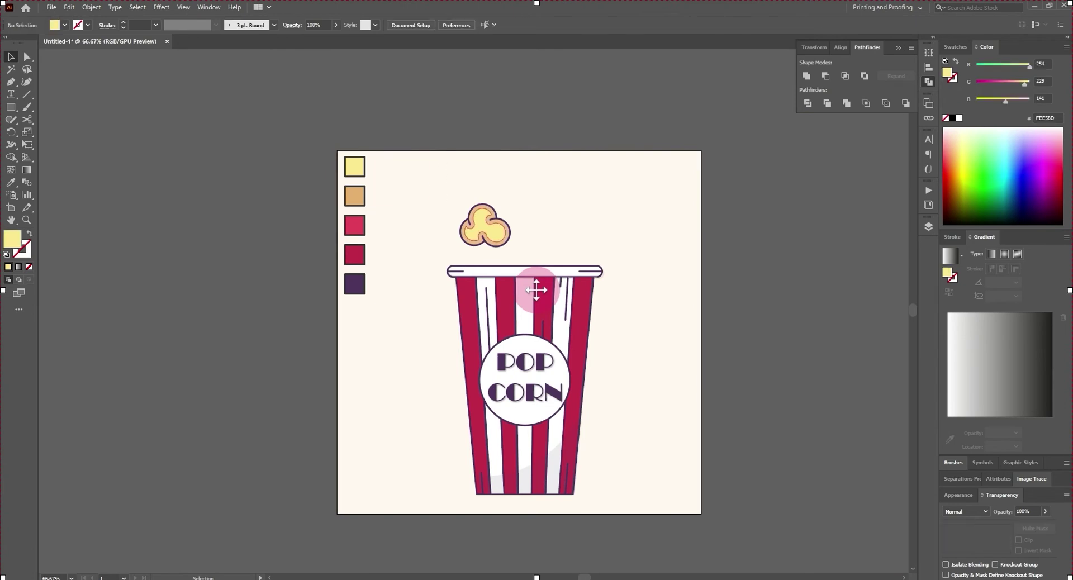
Draw a small arc beside the kernel with a swatch-coloured stroke and no fill.
scroll(517, 231, up, 5)
click(26, 94)
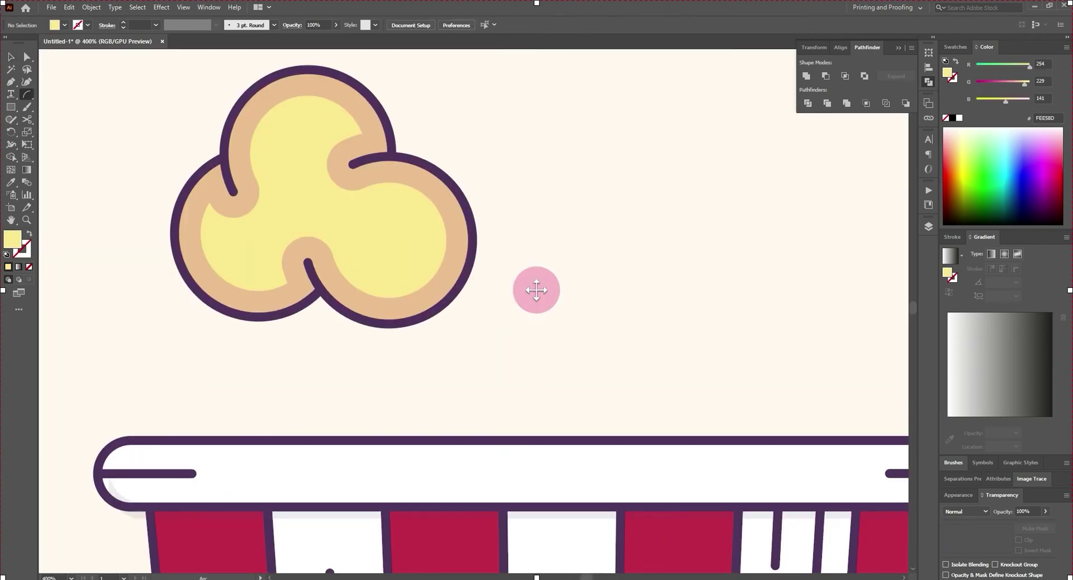
drag(528, 210, 585, 267)
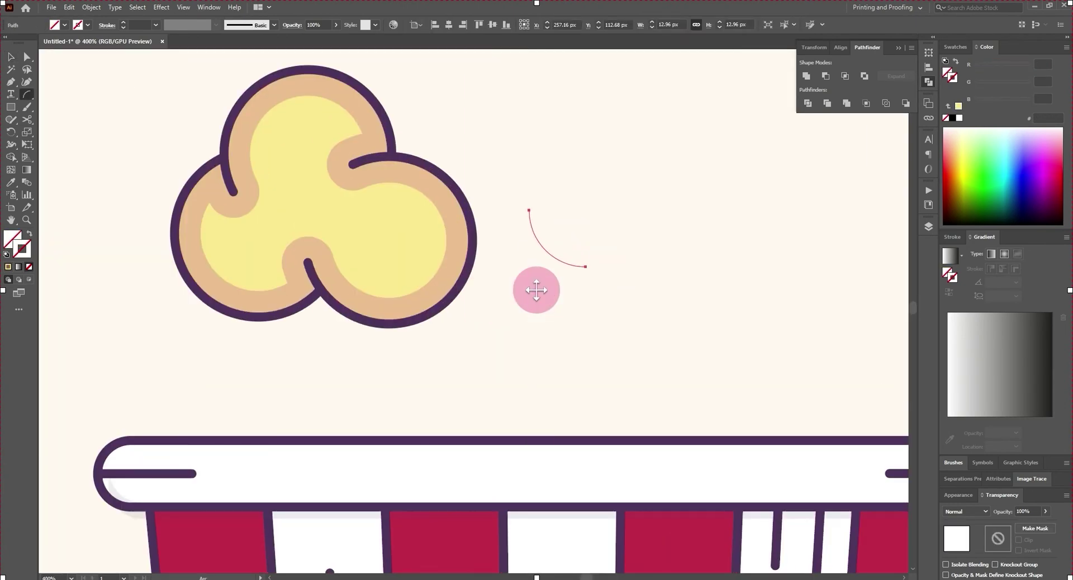
drag(536, 289, 536, 289)
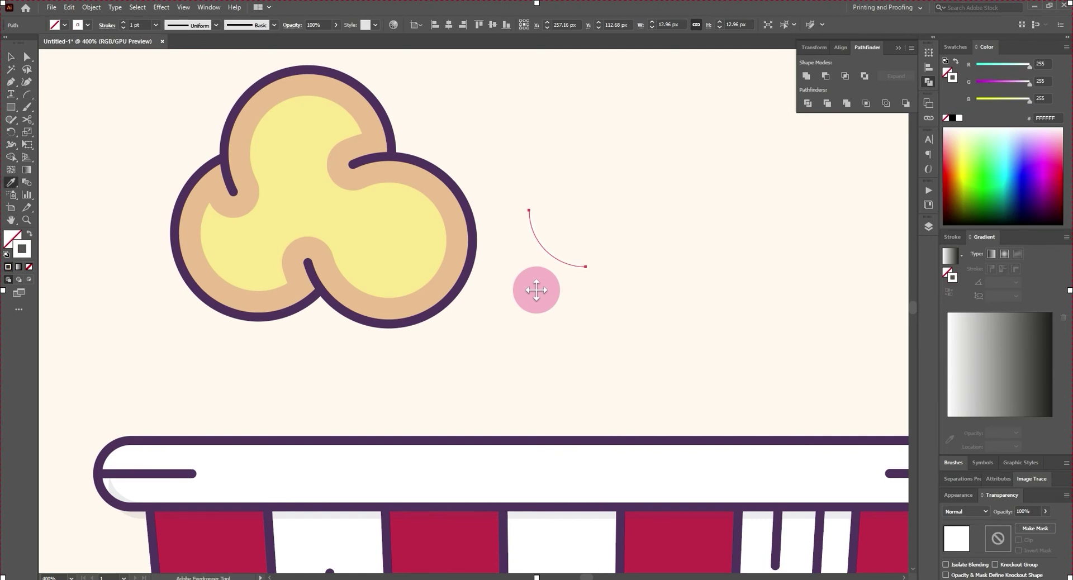
scroll(536, 289, left, 2)
scroll(536, 290, left, 6)
click(153, 299)
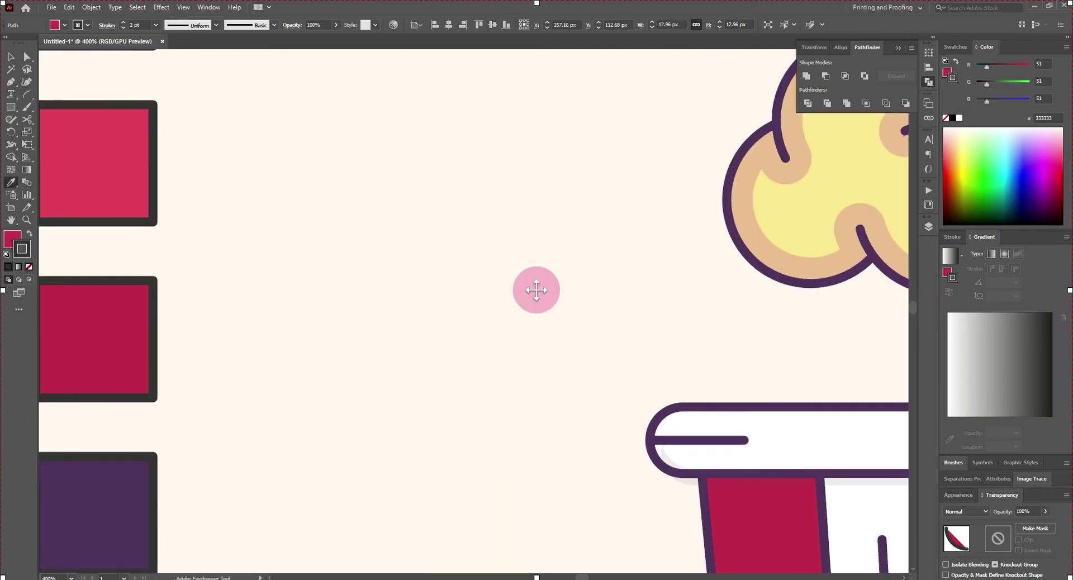
key(slash)
Flip the arc and move it inside the kernel's lower-right edge.
key(v)
key(ctrl+0)
key(ctrl+plus)
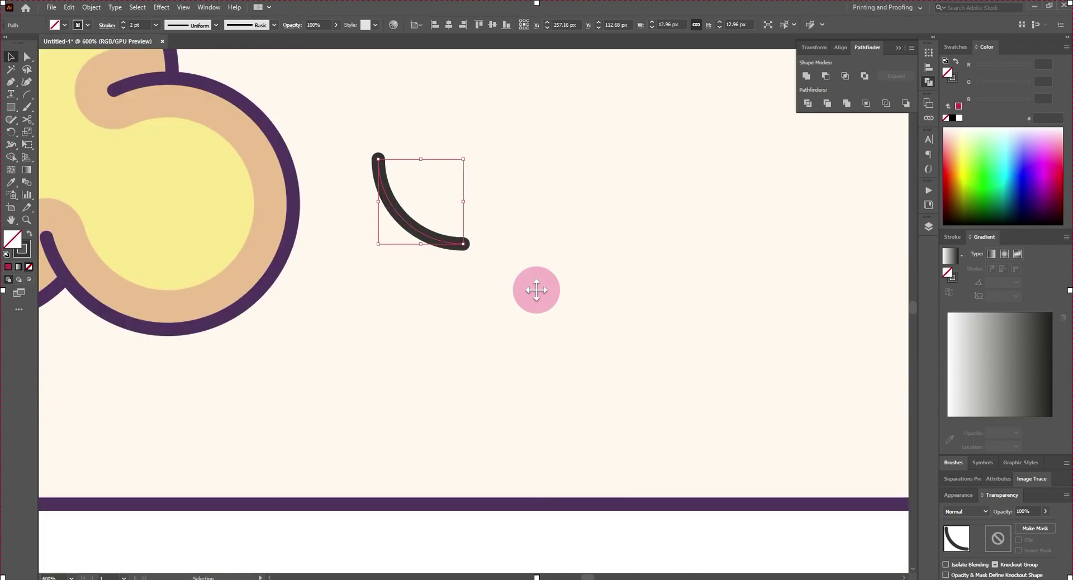
drag(536, 289, 535, 289)
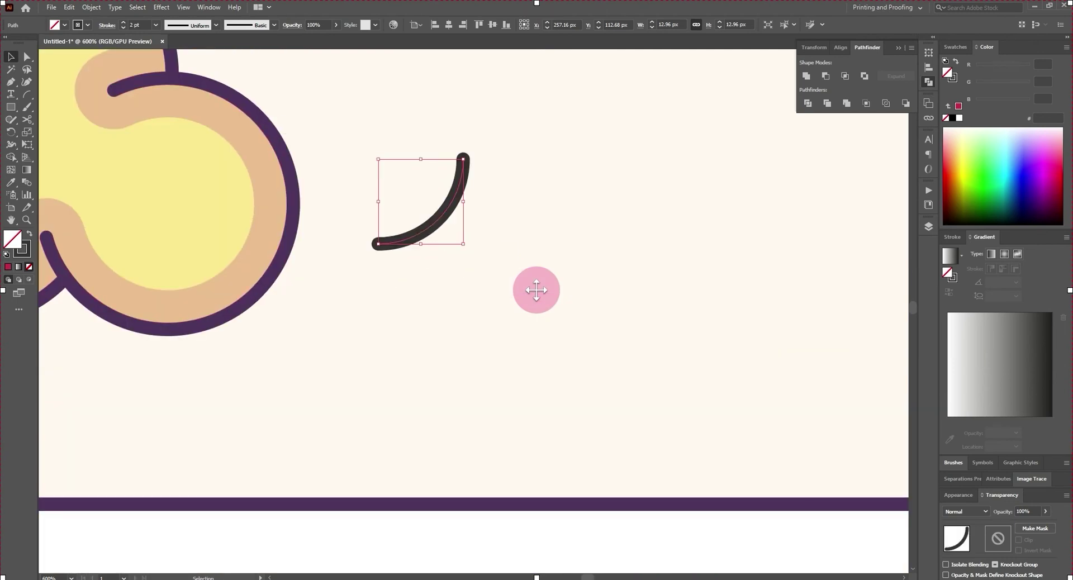
drag(457, 201, 260, 253)
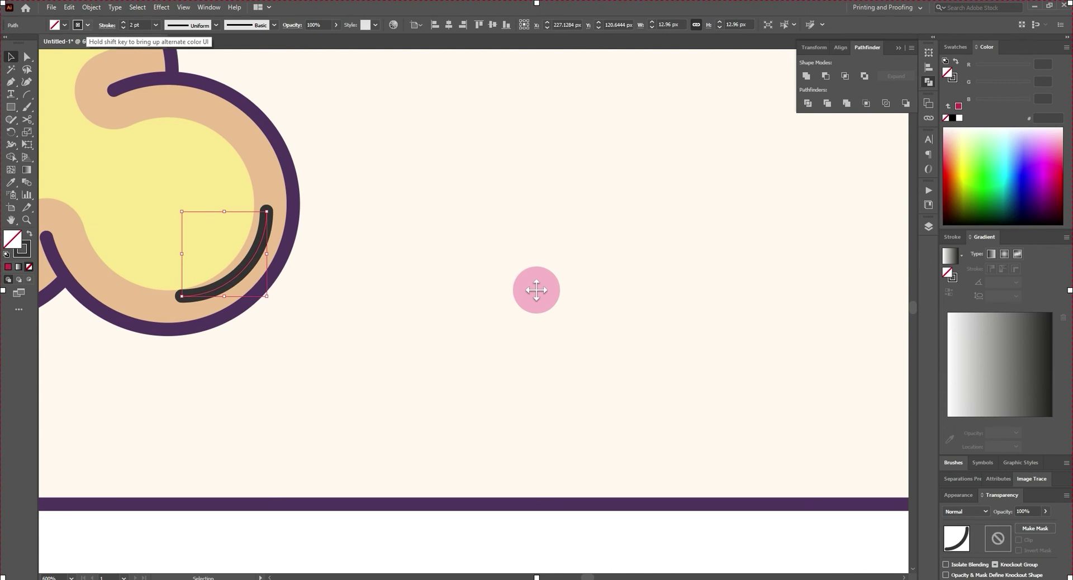
key(ctrl+minus)
key(ctrl+minus)
key(ctrl+minus)
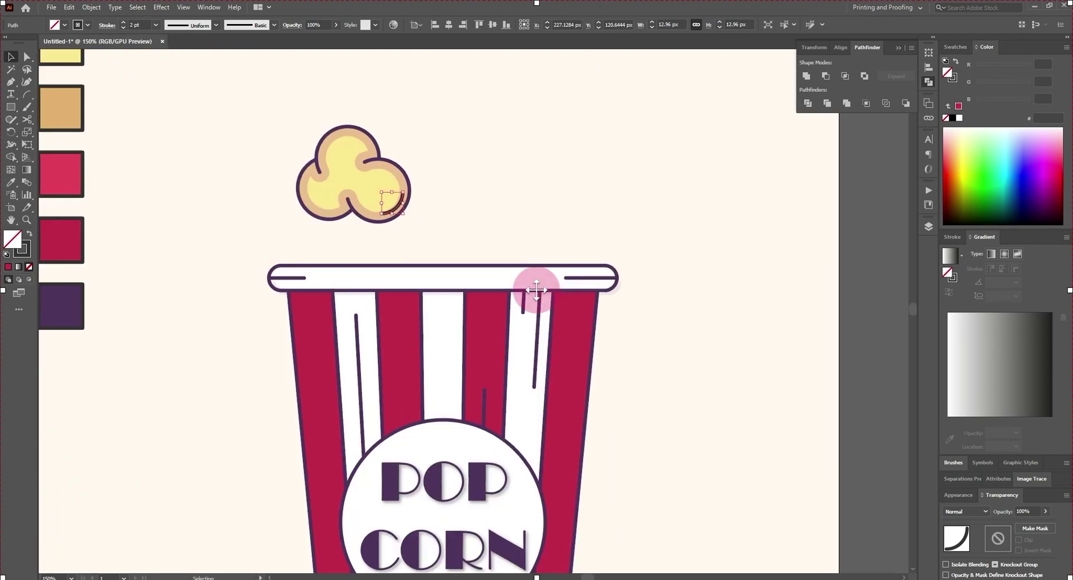
key(ctrl+plus)
key(ctrl+plus)
key(ctrl+plus)
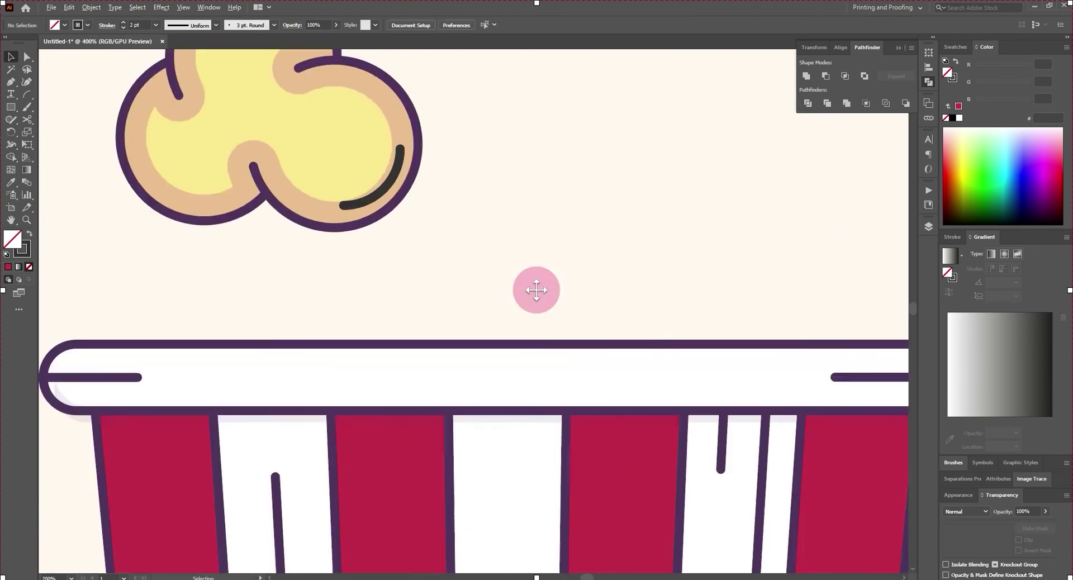
key(ctrl+plus)
key(ctrl+plus)
Convert the arc's stroke into a filled shape with Object > Path > Outline Stroke.
key(alt+o)
key(Down)
key(Down)
key(Down)
key(Right)
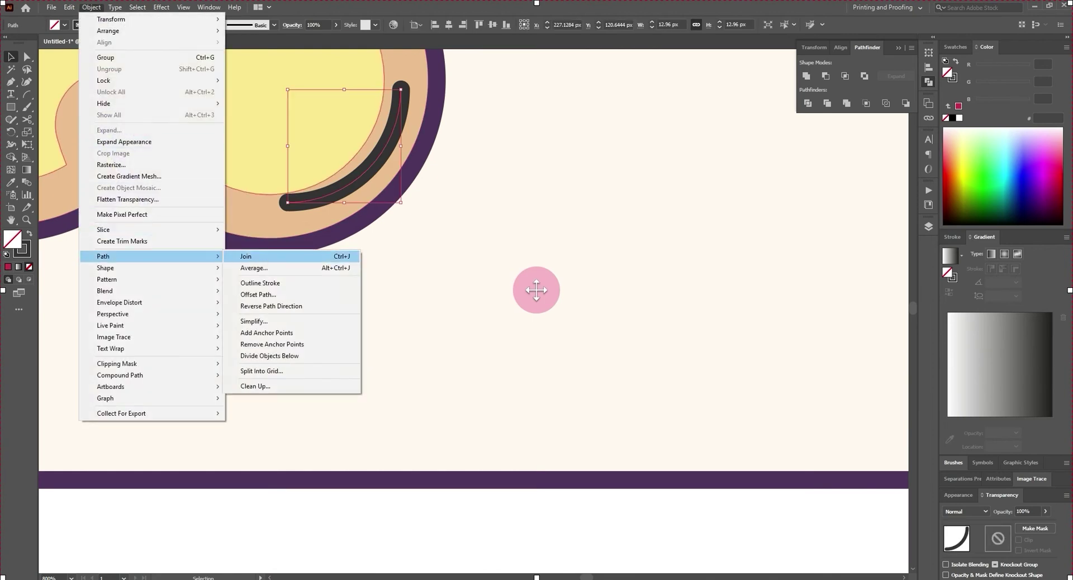
key(Down)
key(Down)
key(Return)
key(ctrl+minus)
key(ctrl+minus)
key(ctrl+minus)
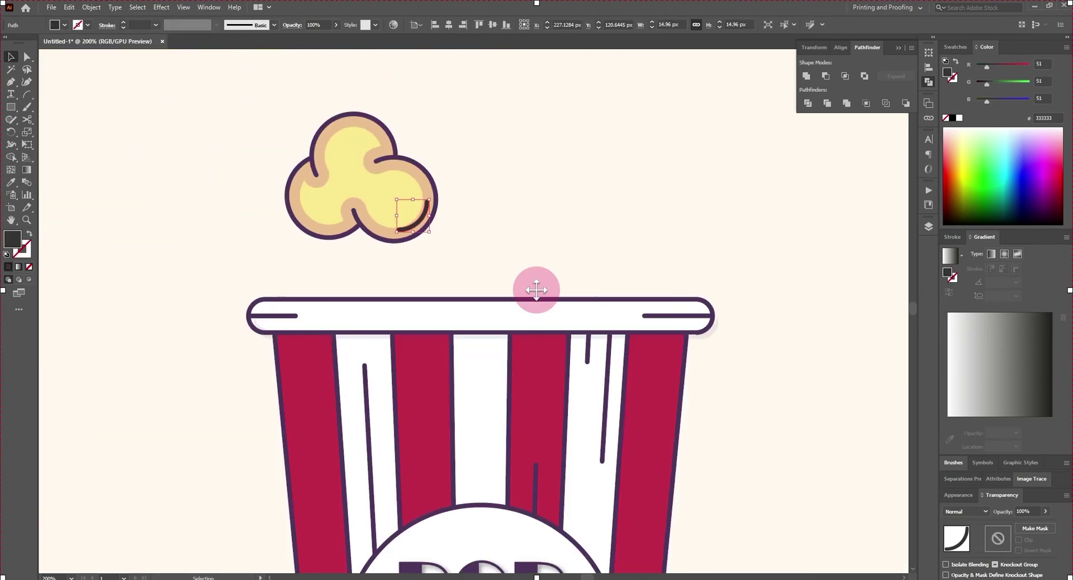
Colour the outlined arc white with the Eyedropper and set its opacity to 80%.
key(i)
key(ctrl+plus)
key(ctrl+plus)
click(536, 289)
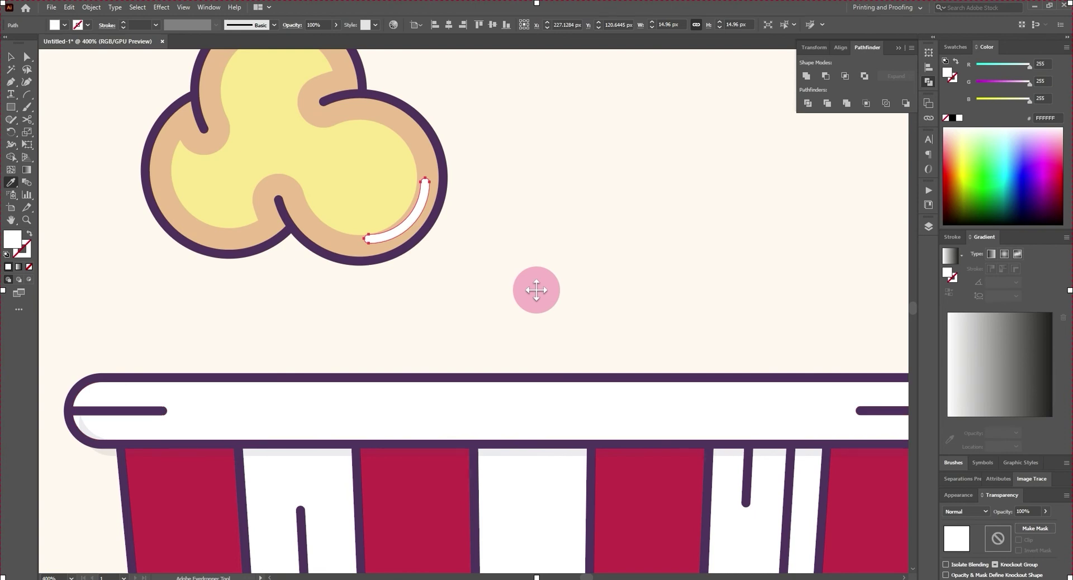
text(20)
key(Return)
key(v)
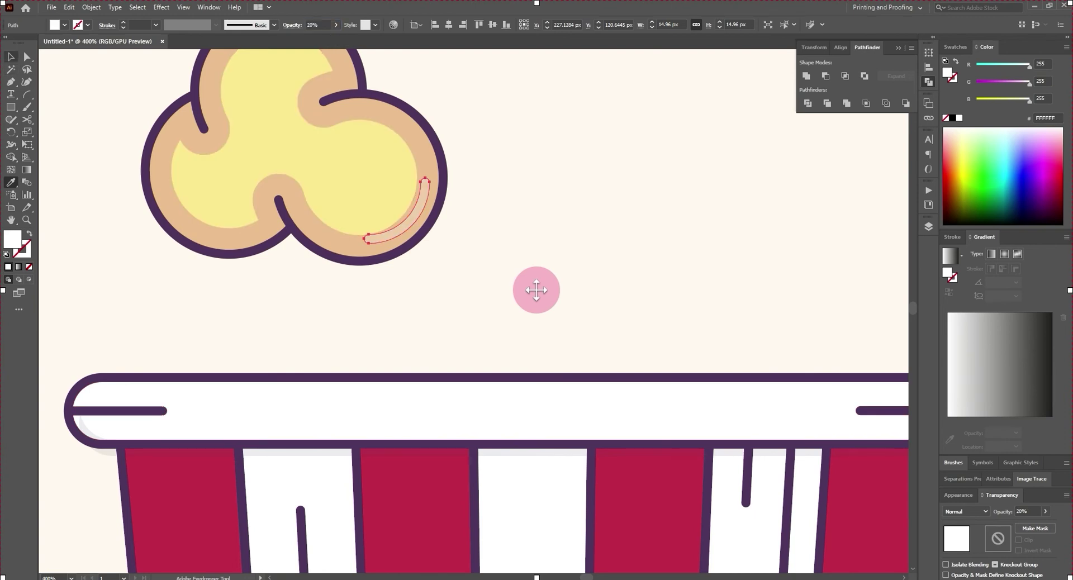
key(ctrl+minus)
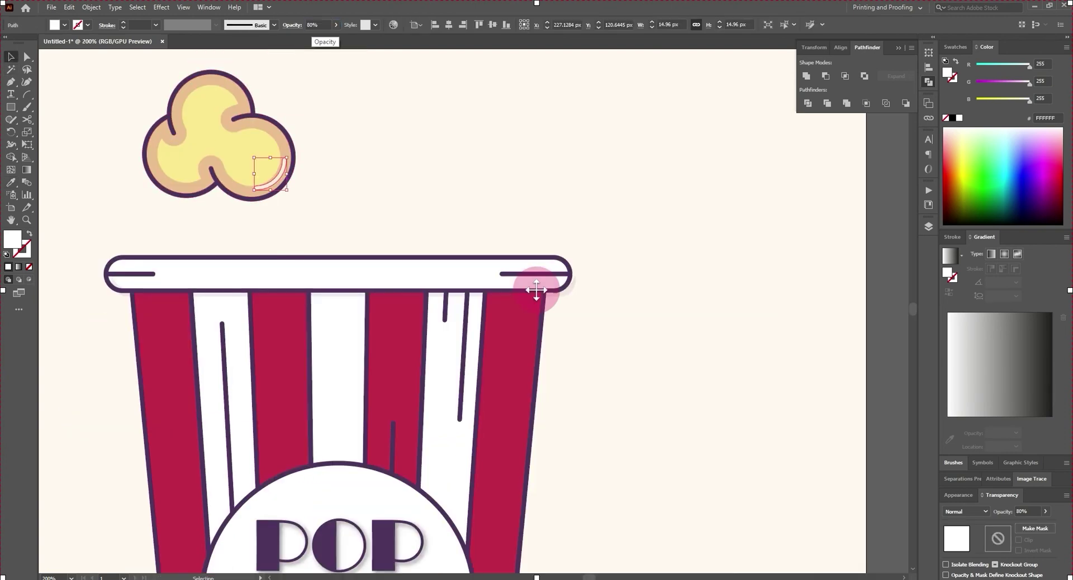
key(i)
key(ctrl+plus)
key(ctrl+plus)
key(ctrl+plus)
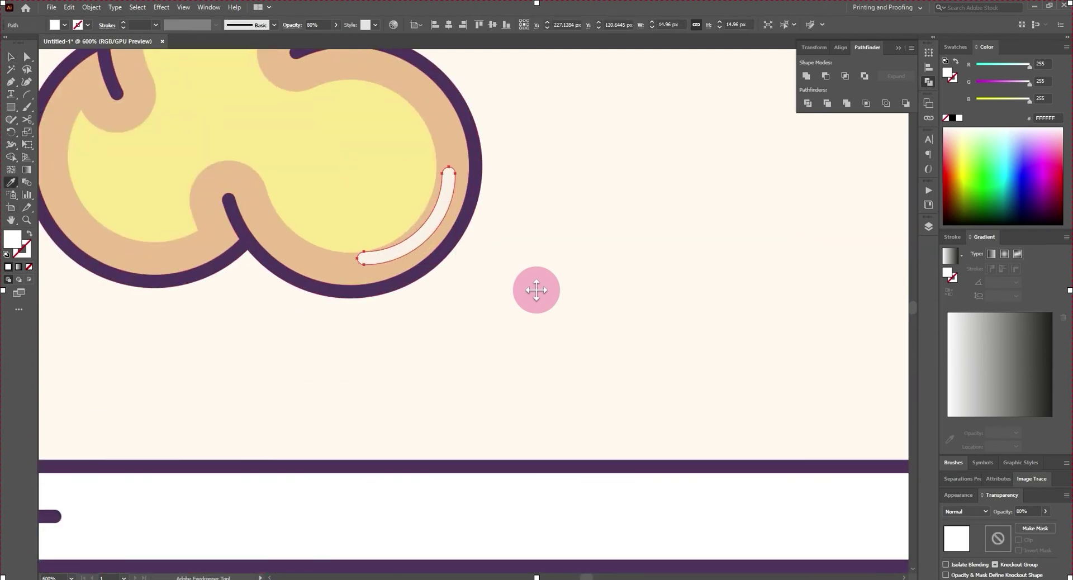
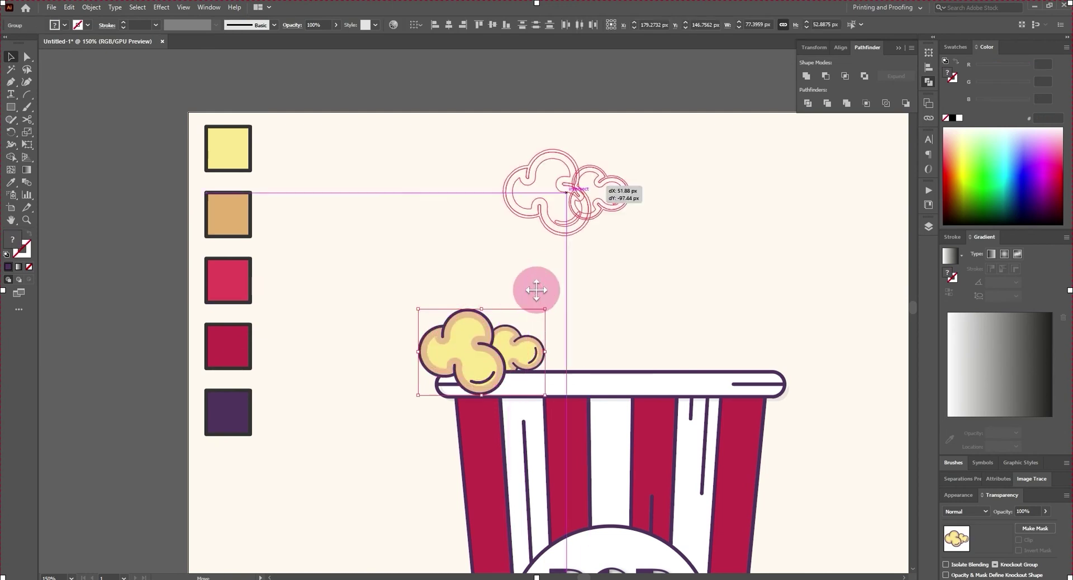
Duplicate a popcorn piece, reflect it vertically, and place it at the rim's right end.
drag(528, 339, 543, 223)
right_click(515, 228)
mouse_move(559, 333)
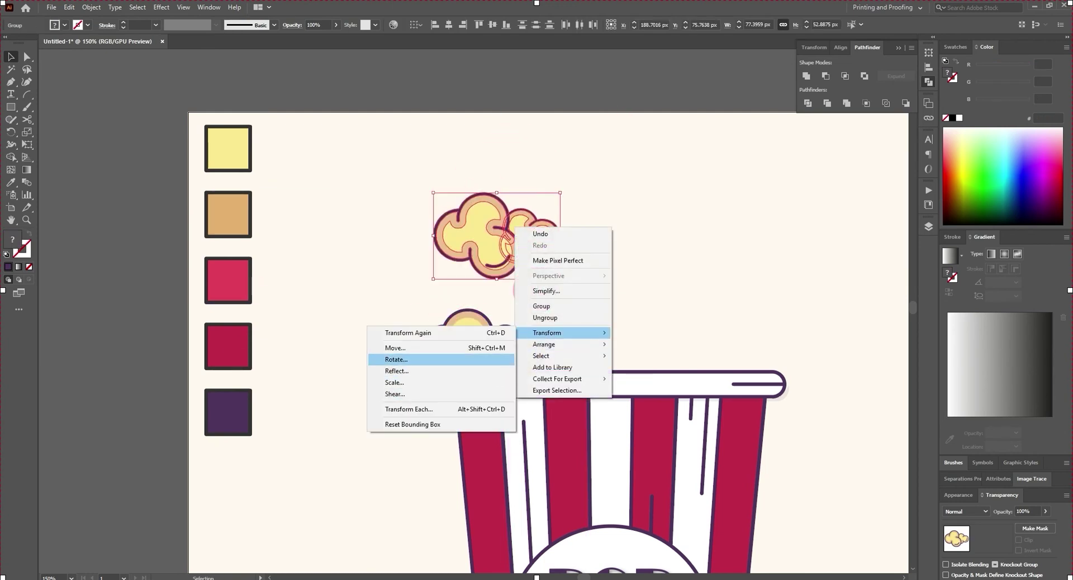
click(424, 359)
key(Return)
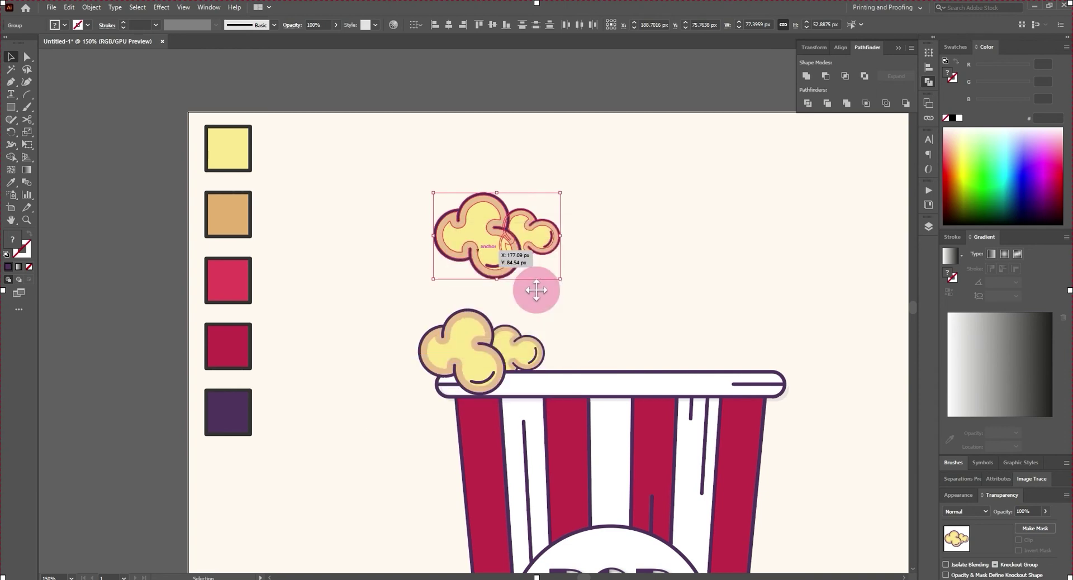
right_click(535, 290)
mouse_move(521, 330)
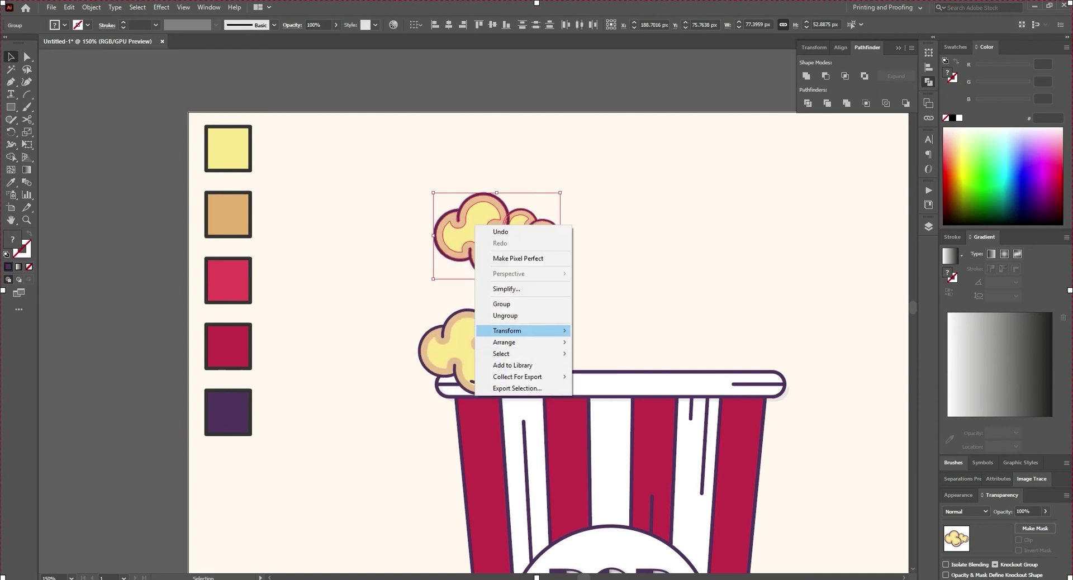
click(424, 369)
key(Return)
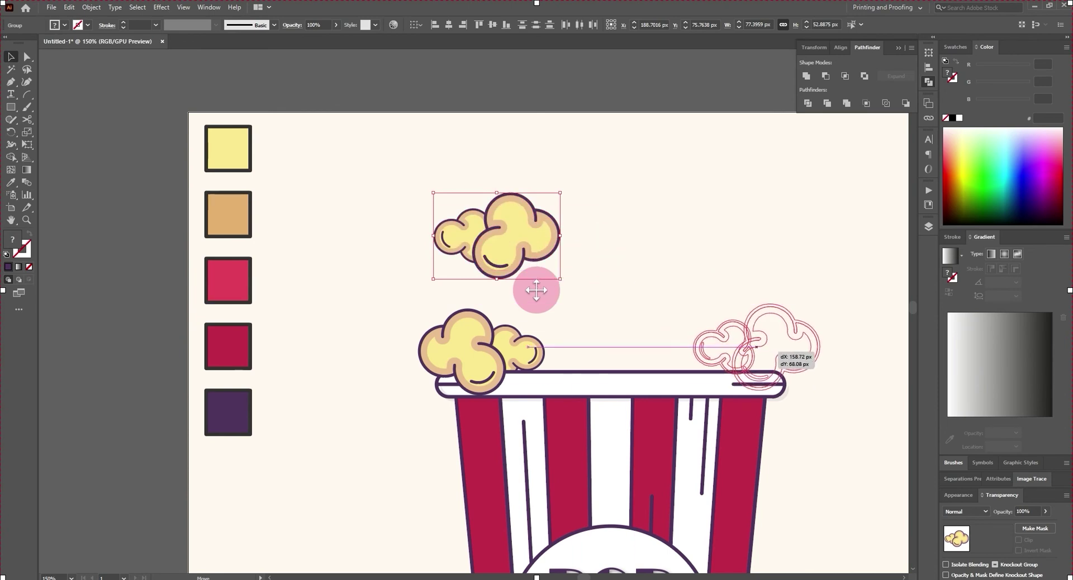
drag(536, 290, 780, 412)
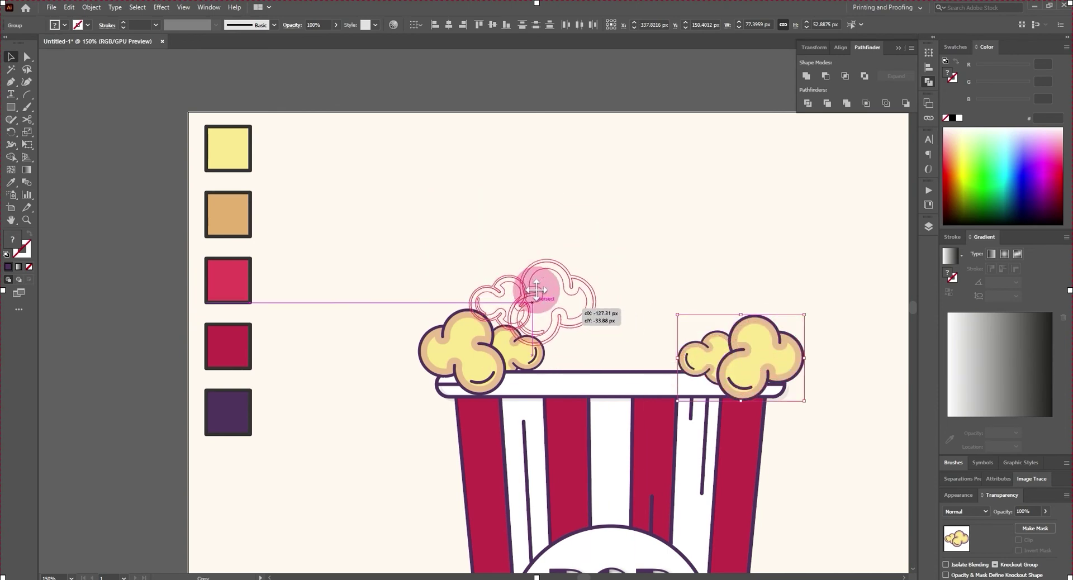
Arrange popcorn copies in a row along the bucket rim.
drag(536, 290, 536, 290)
mouse_move(780, 362)
mouse_down()
mouse_move(687, 358)
mouse_move(751, 352)
mouse_up()
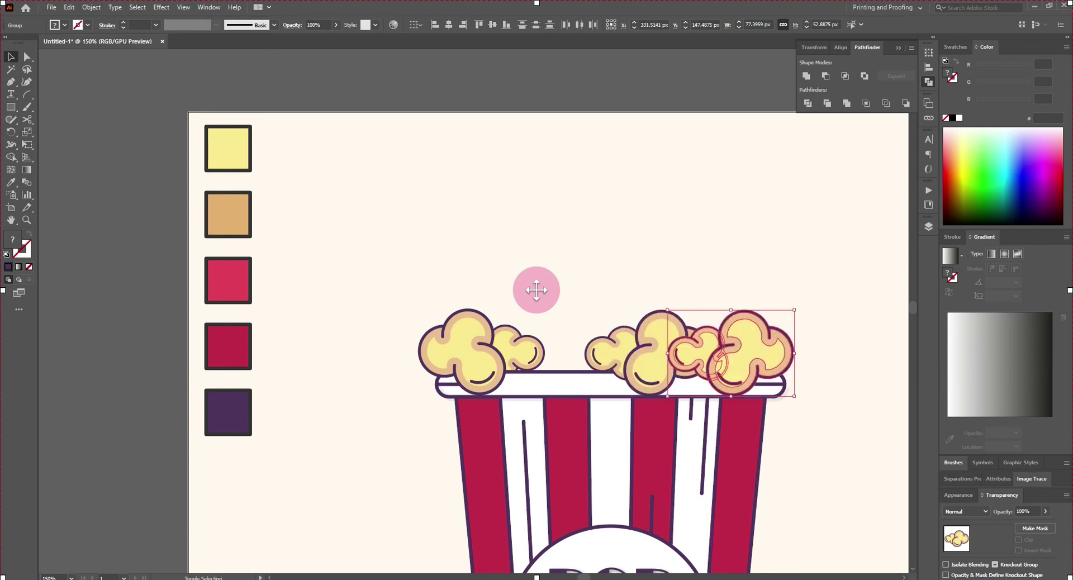
drag(679, 254, 581, 362)
drag(648, 352, 517, 352)
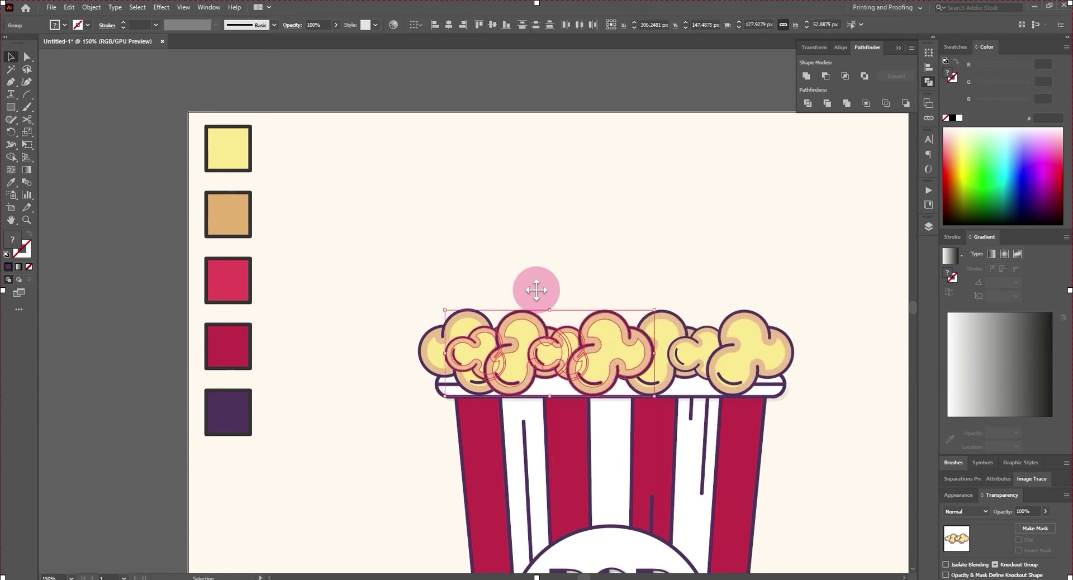
click(536, 290)
Stack duplicated popcorn rows upward into a tall mound, topping it with one more piece.
mouse_move(536, 290)
mouse_down()
mouse_move(591, 328)
mouse_move(573, 291)
mouse_up()
drag(520, 257, 776, 336)
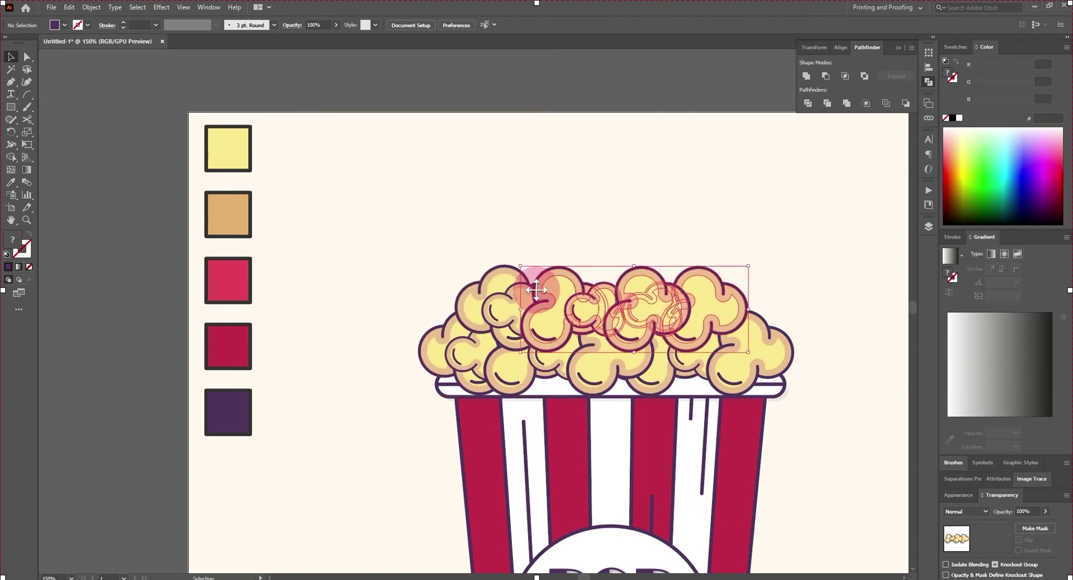
drag(558, 302, 553, 254)
scroll(537, 290, up, 3)
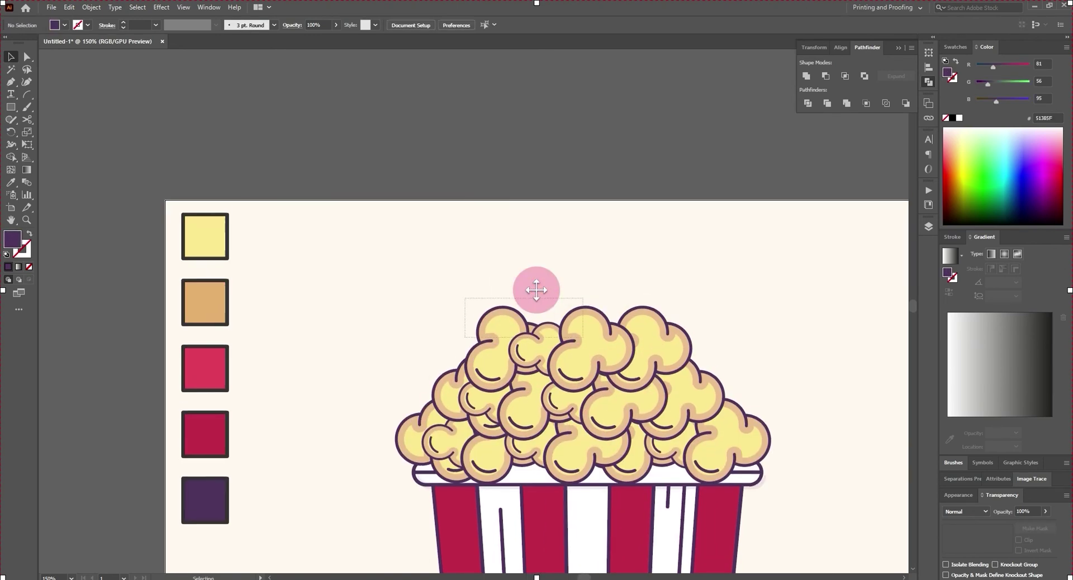
mouse_move(465, 298)
mouse_down()
mouse_move(582, 337)
mouse_move(536, 279)
mouse_up()
scroll(536, 290, up, 3)
drag(631, 403, 618, 385)
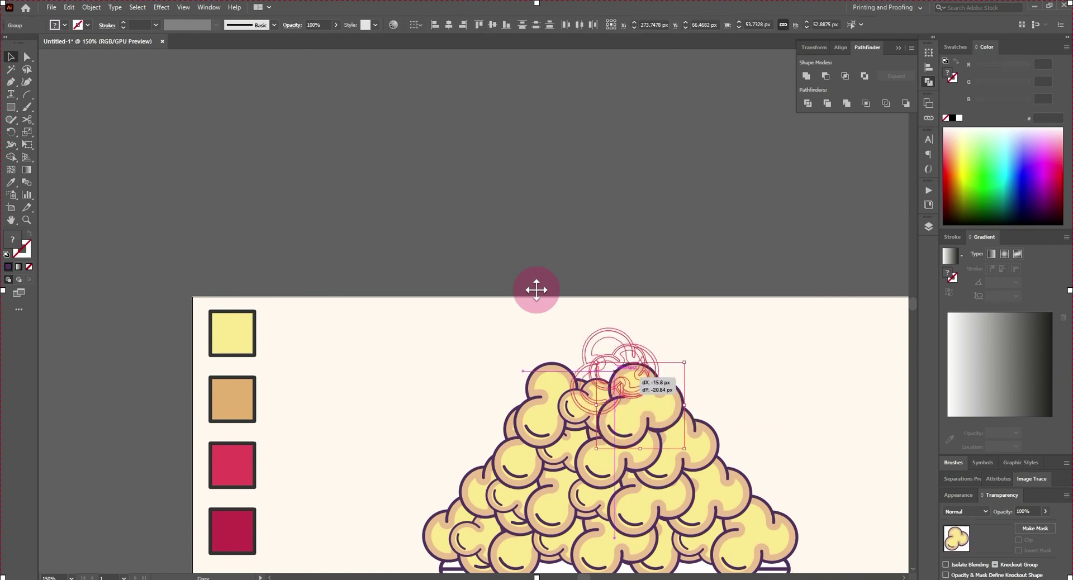
click(536, 290)
key(ctrl+minus)
key(ctrl+minus)
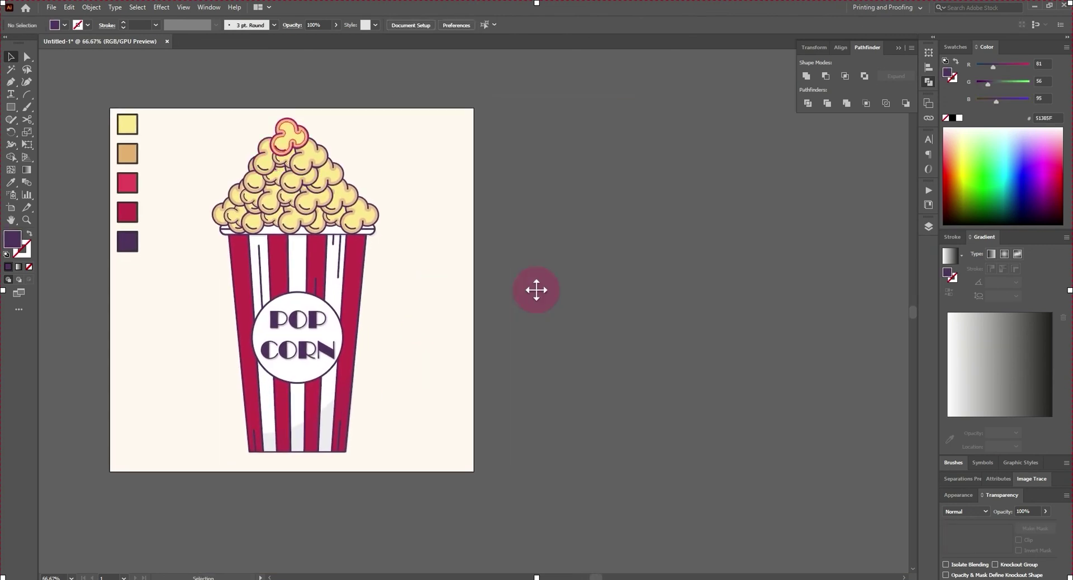
Copy popcorn pieces beside the bucket as falling kernels and spread them apart.
mouse_move(288, 137)
mouse_down()
mouse_move(220, 266)
mouse_move(202, 433)
mouse_move(170, 438)
mouse_up()
key(ctrl+shift+a)
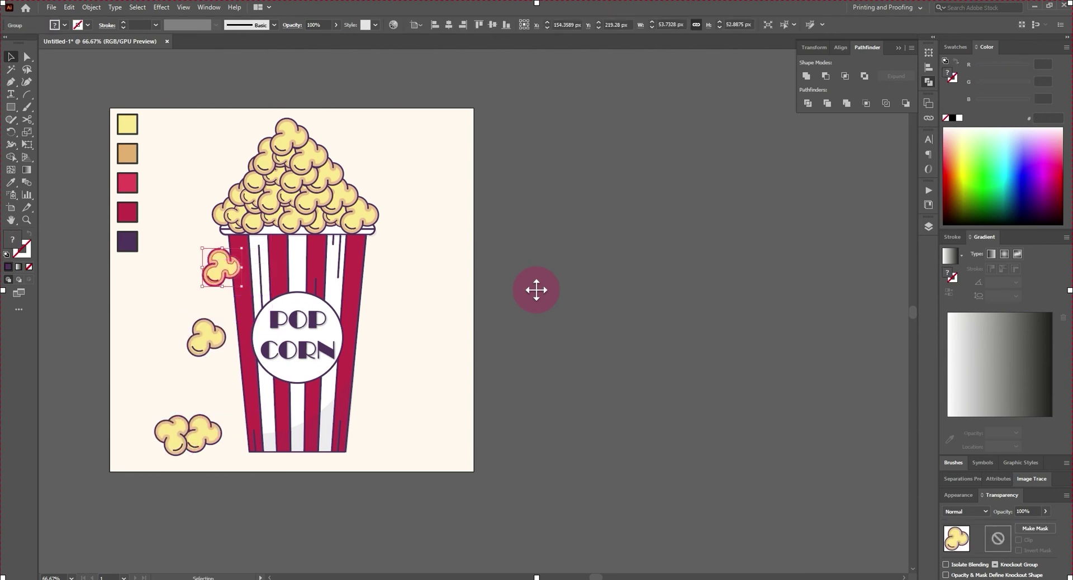
drag(226, 272, 211, 342)
key(ctrl+shift+a)
Draw a short vertical motion line above the falling kernel and adjust its stroke.
click(27, 94)
scroll(199, 244, up, 3)
drag(178, 447, 575, 447)
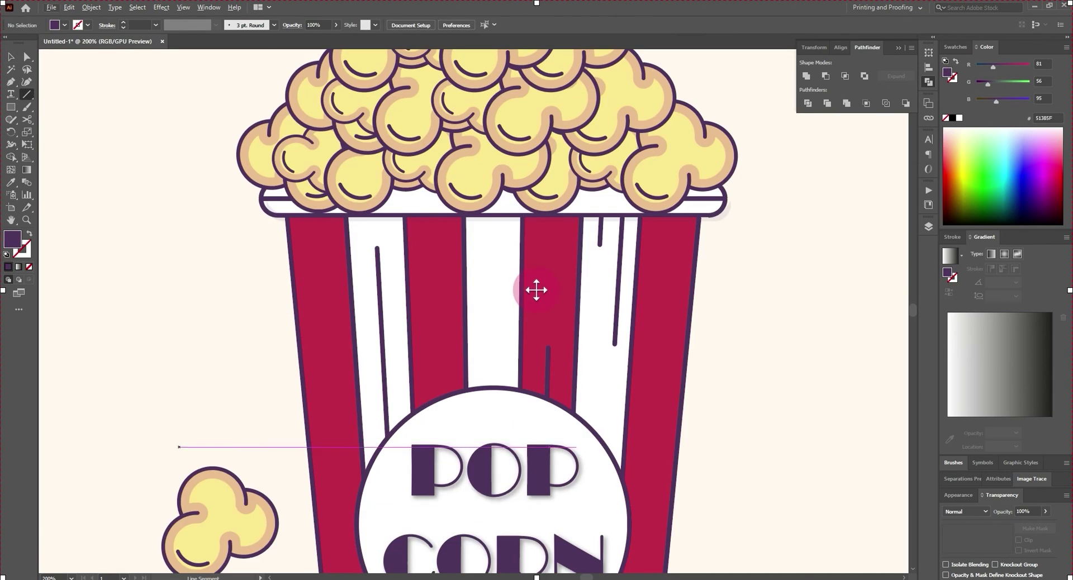
drag(200, 371, 201, 443)
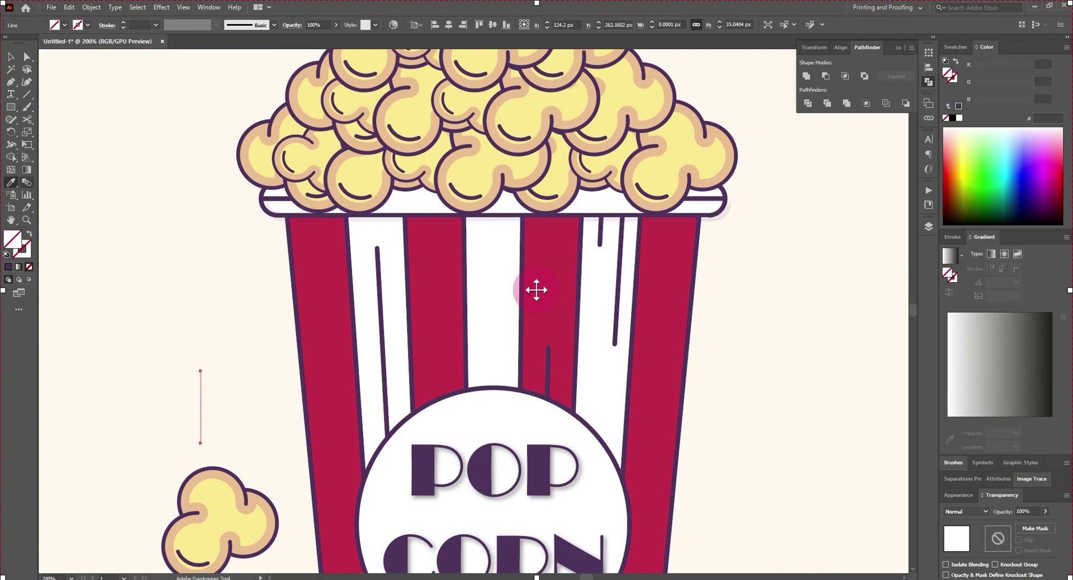
key(i)
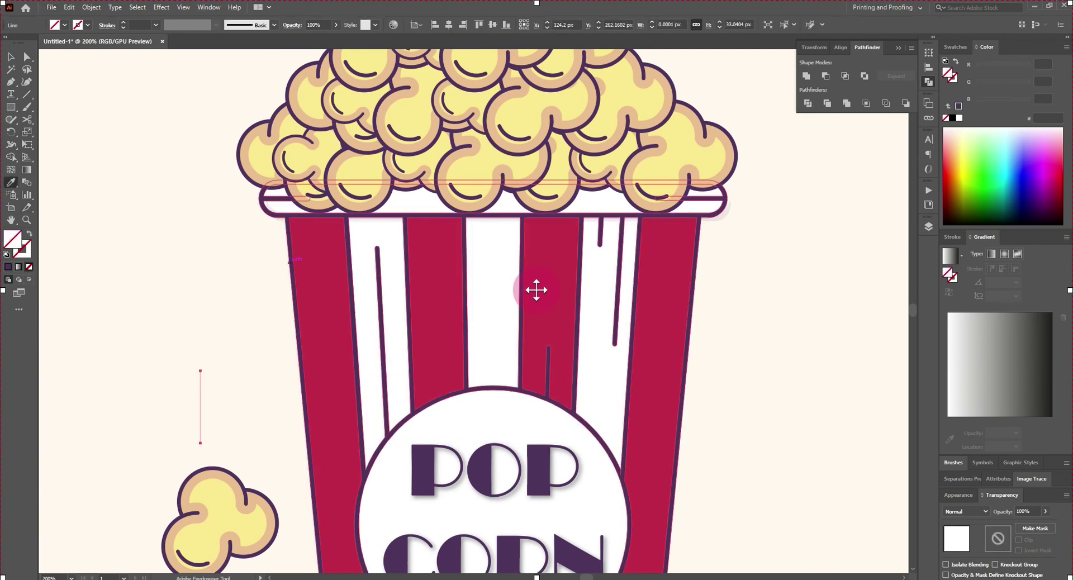
click(536, 289)
key(ctrl+minus)
key(ctrl+minus)
key(ctrl+minus)
key(ctrl+z)
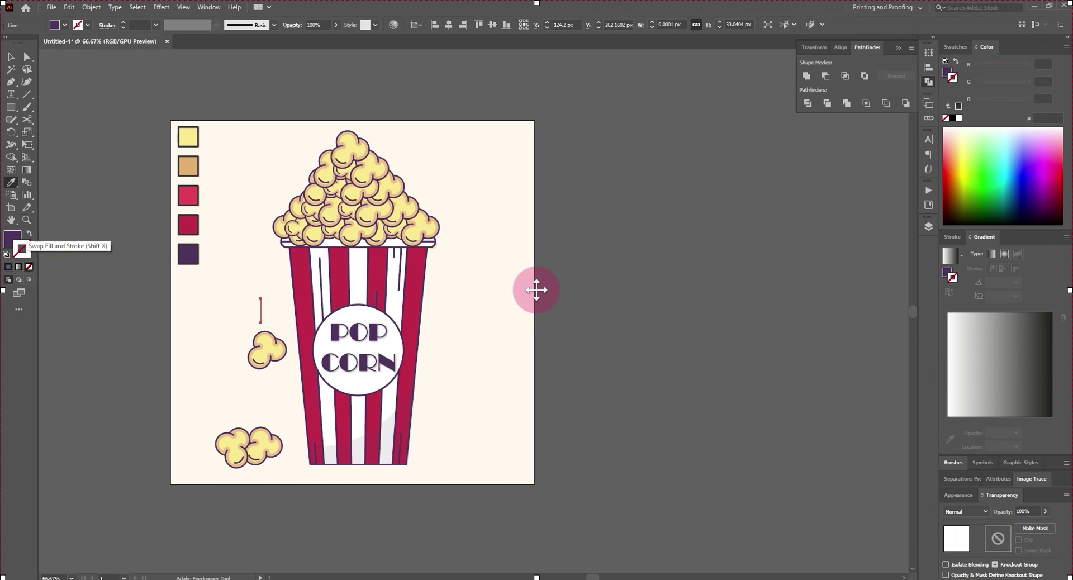
key(v)
key(ctrl+plus)
key(ctrl+plus)
key(ctrl+plus)
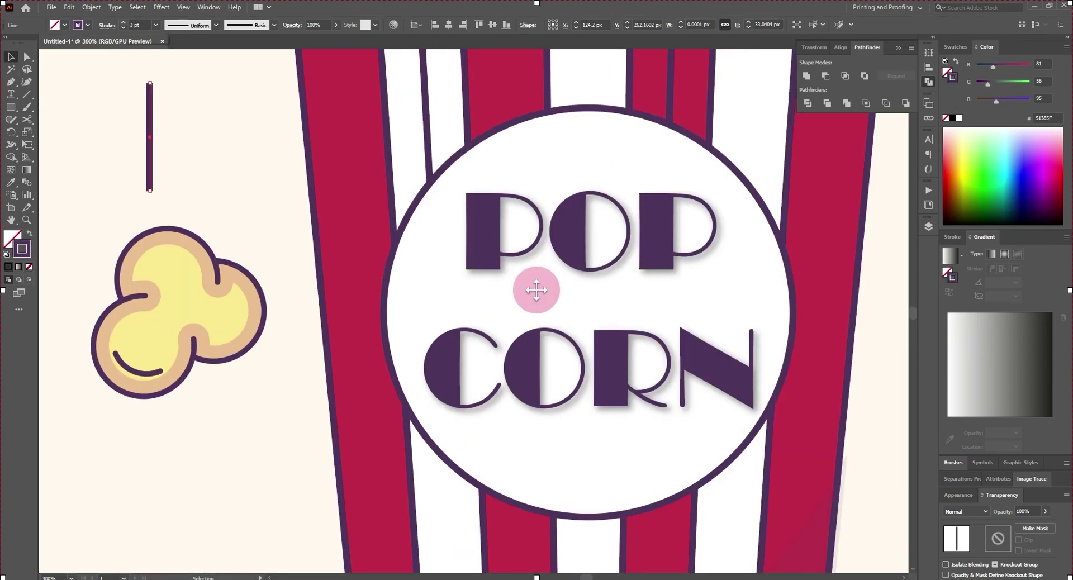
click(107, 25)
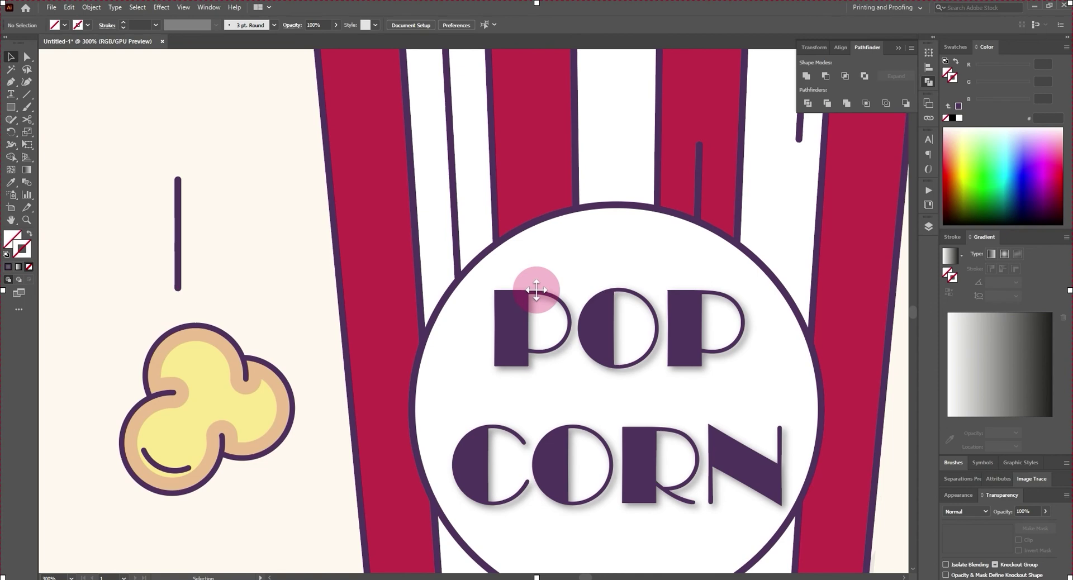
Duplicate the motion line into a staggered trio, shortening one copy.
drag(177, 236, 201, 238)
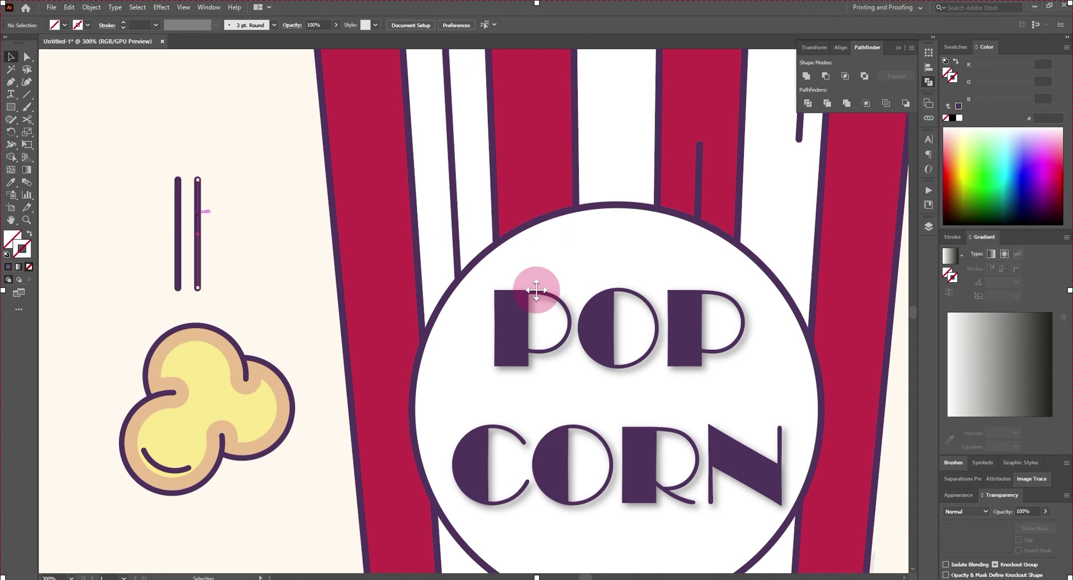
drag(200, 184, 201, 237)
key(ctrl+minus)
key(ctrl+plus)
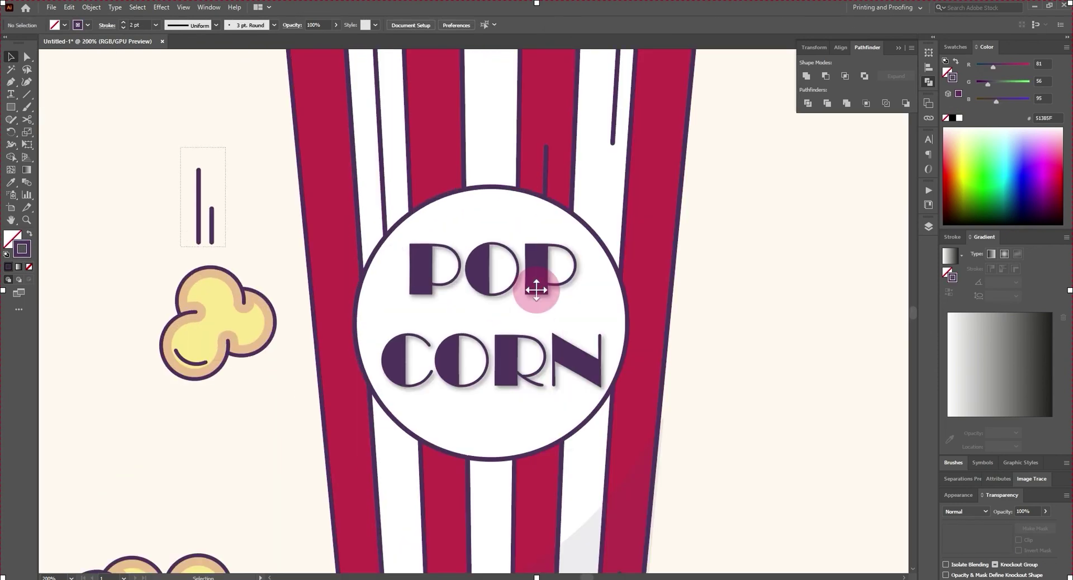
drag(198, 224, 199, 161)
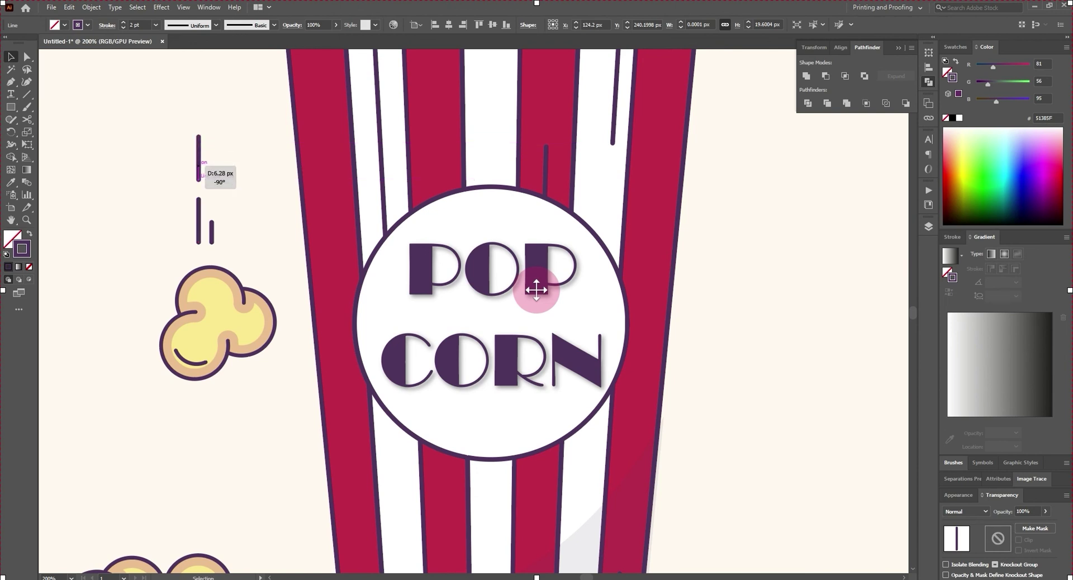
key(ctrl+shift+a)
key(ctrl+1)
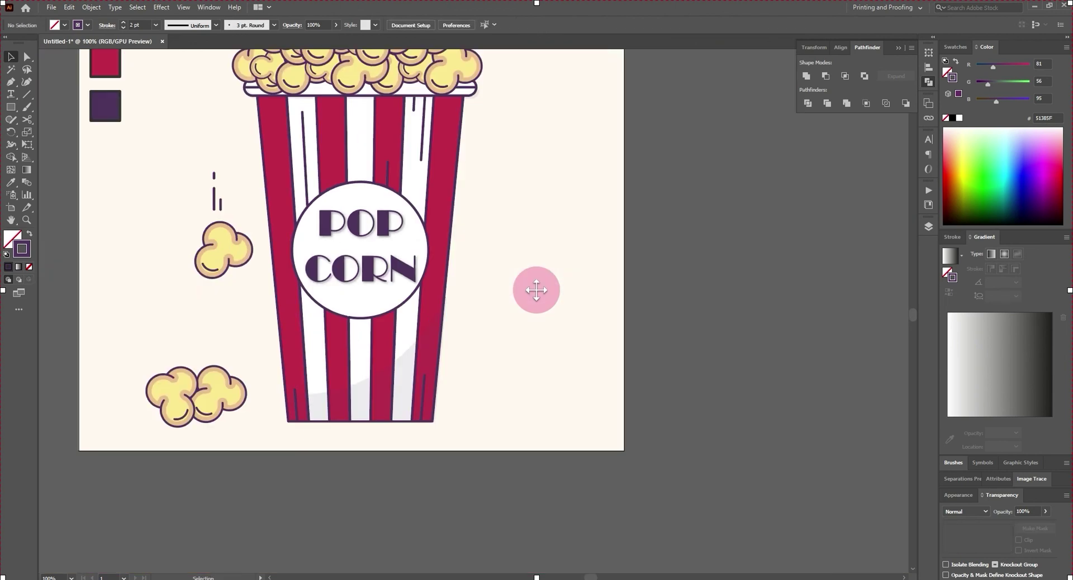
Draw a flat ellipse under the lower popcorn with purple fill, no outline, 10% opacity.
drag(10, 107, 73, 130)
drag(152, 430, 251, 416)
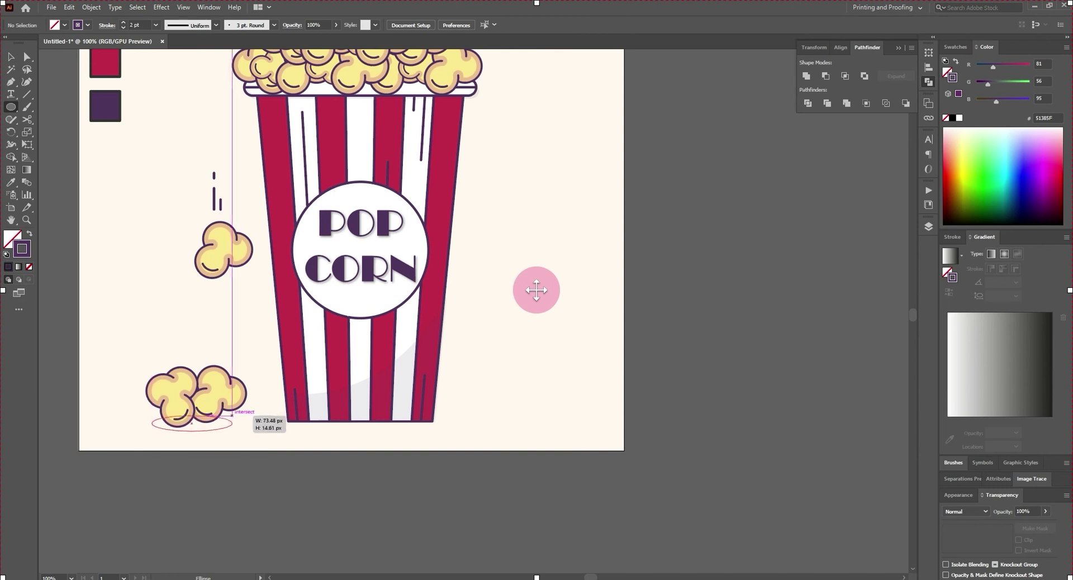
key(i)
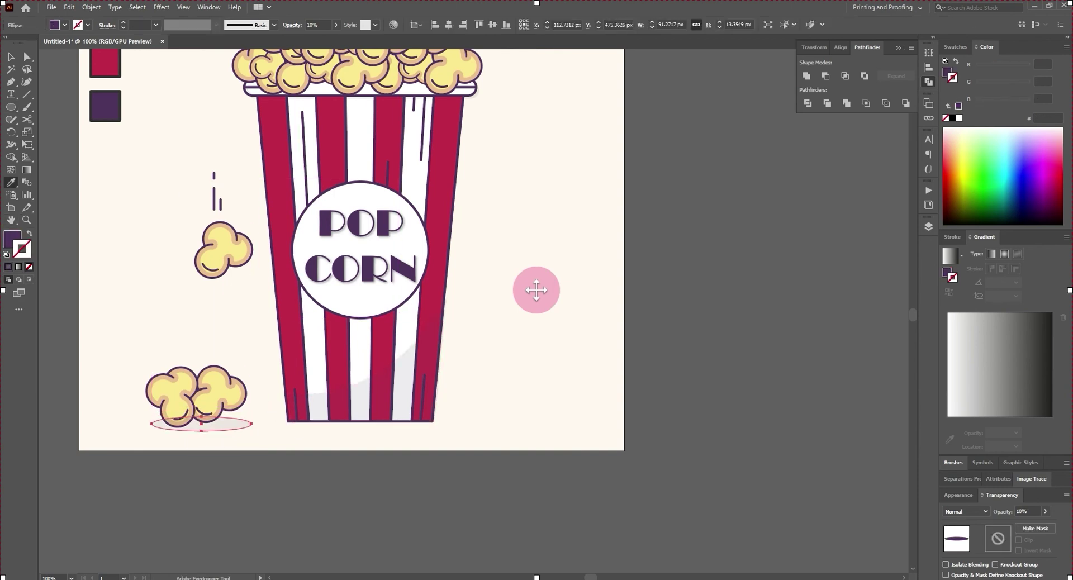
click(400, 391)
key(v)
Soften the shadow ellipse with Effect > Stylize > Feather.
key(alt+c)
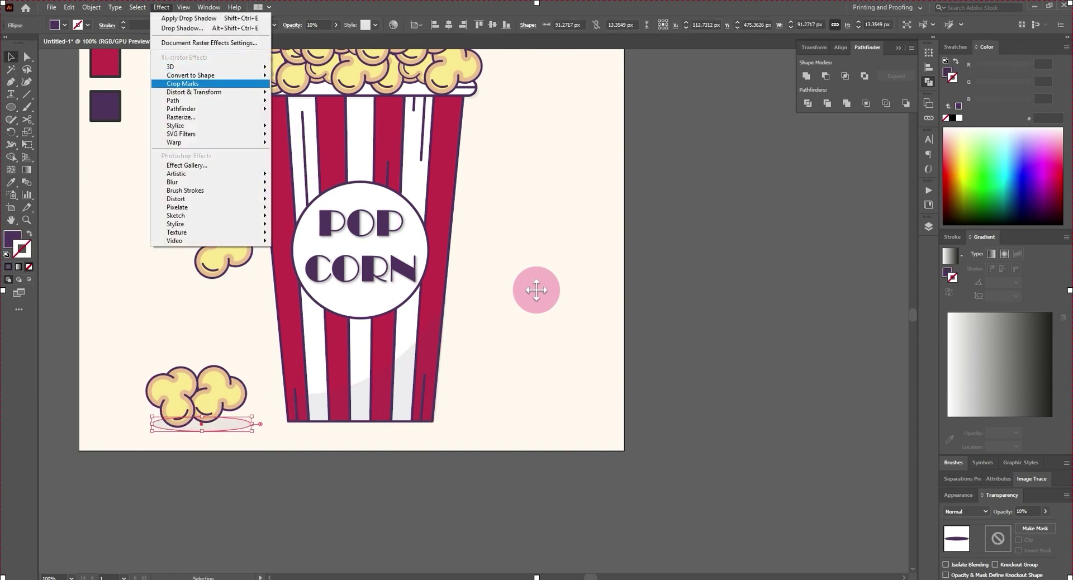
key(Down)
key(Down)
key(Down)
key(Right)
key(Down)
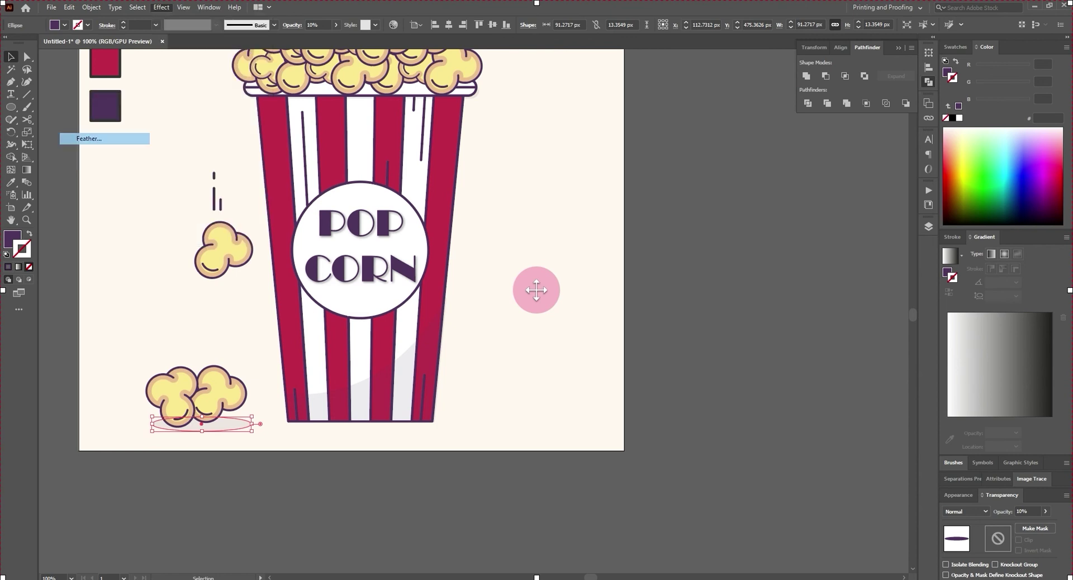
key(Return)
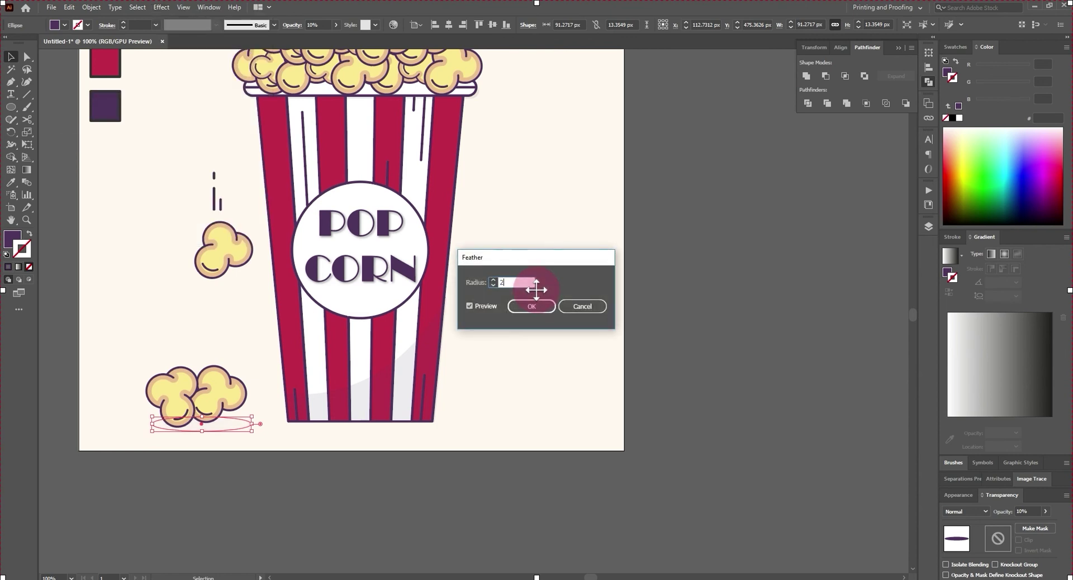
key(Return)
Place a copy of the shadow beneath the bucket's base.
click(536, 289)
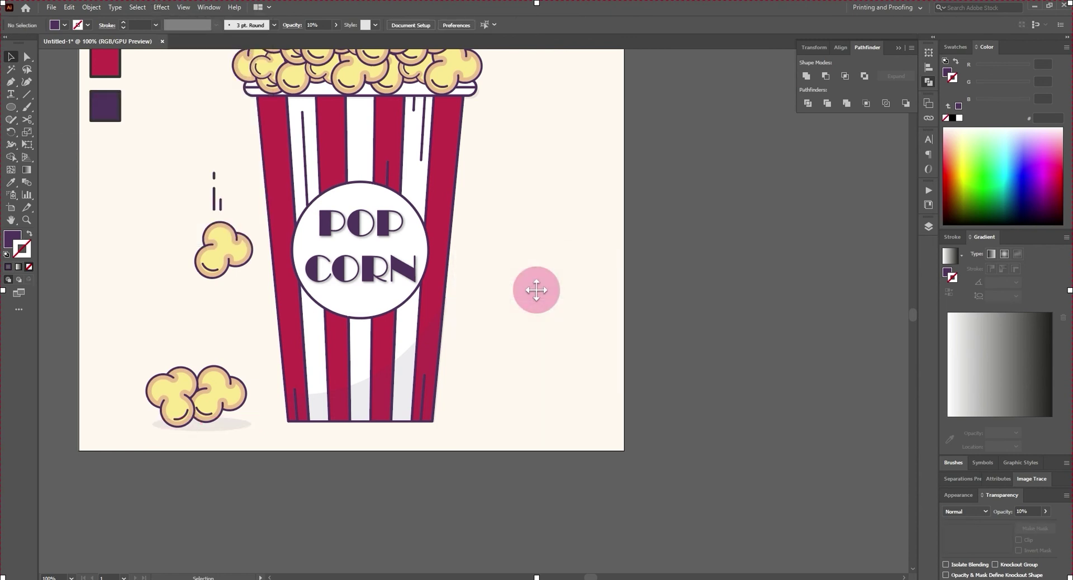
drag(218, 430, 489, 420)
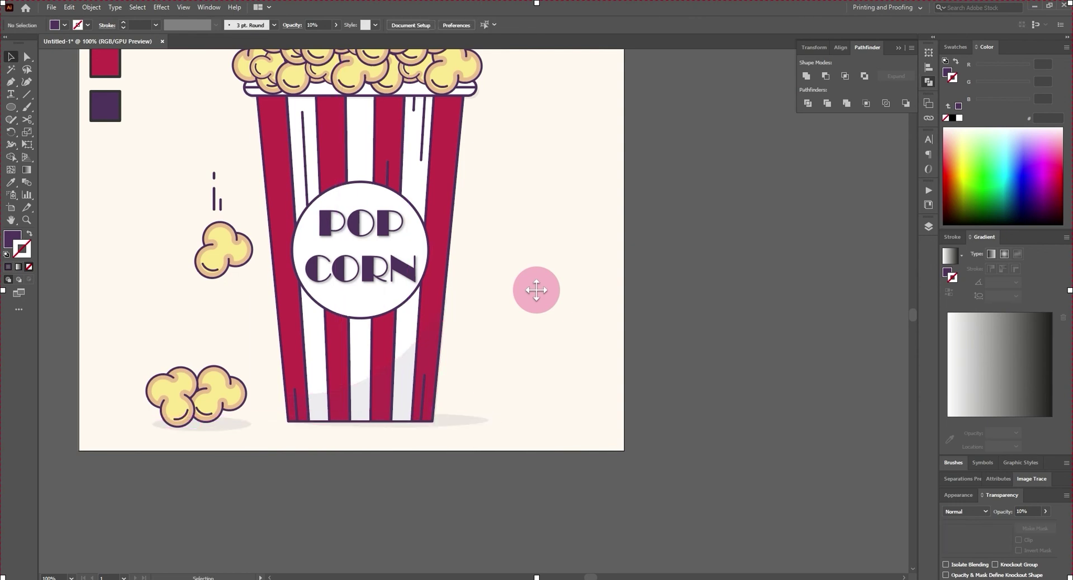
key(ctrl+minus)
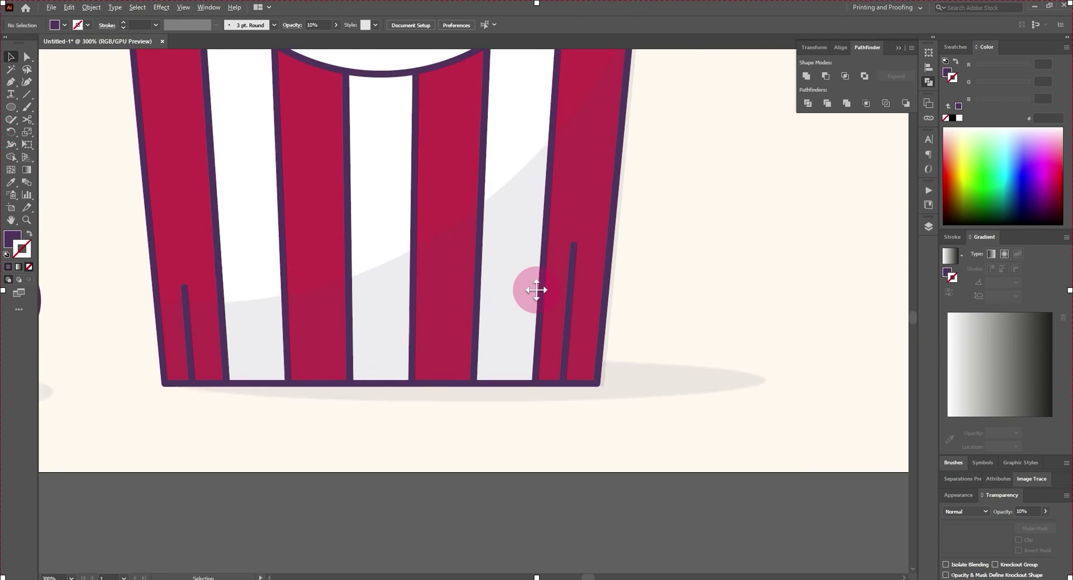
key(ctrl+minus)
key(ctrl+minus)
key(ctrl+minus)
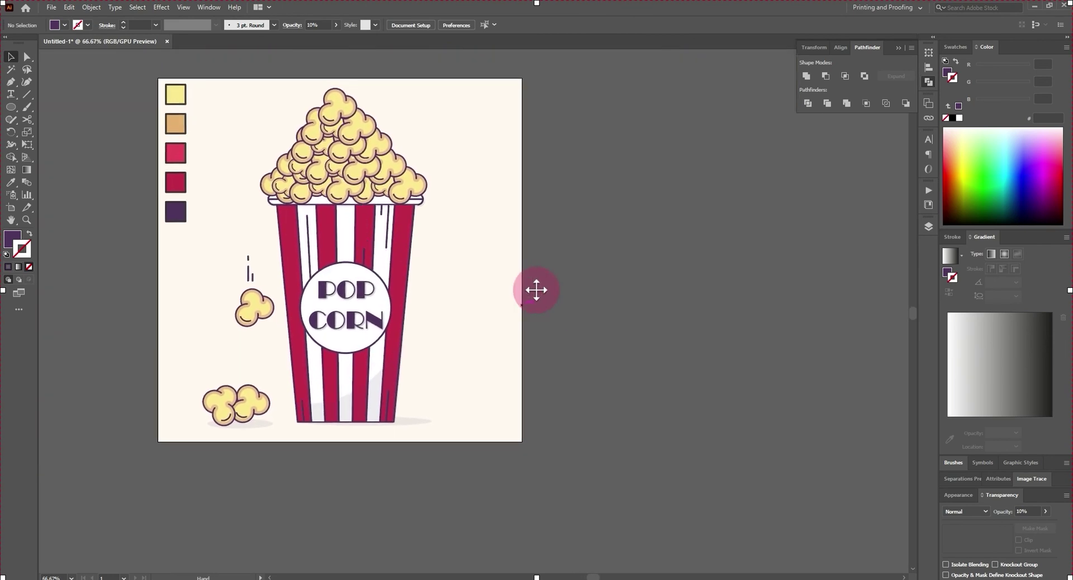
key(ctrl+plus)
Draw a small pale-yellow circle above-left of the popcorn at 20% opacity.
key(l)
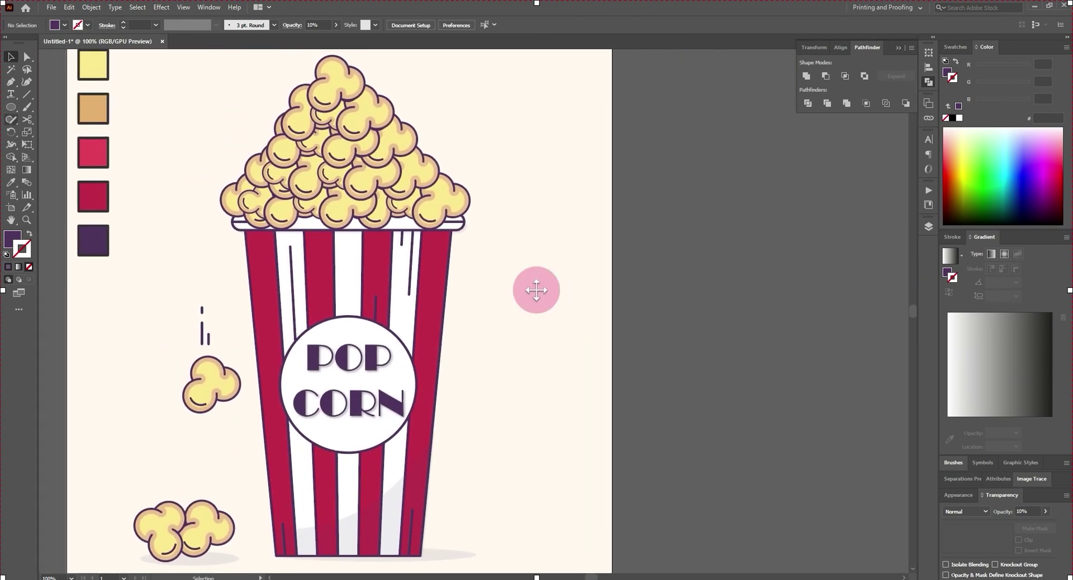
drag(150, 106, 170, 128)
key(i)
click(335, 89)
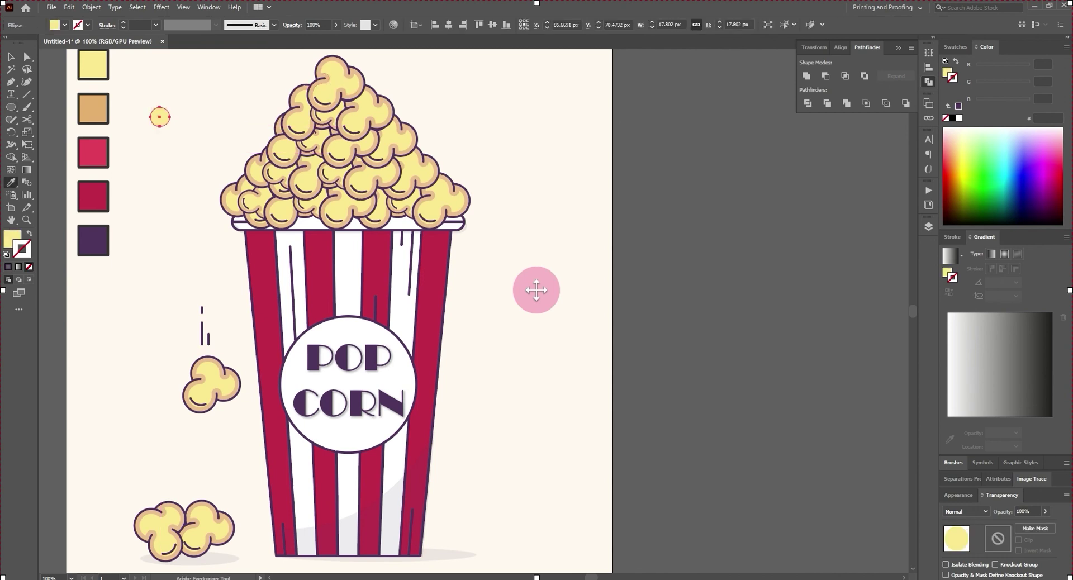
key(v)
text(20)
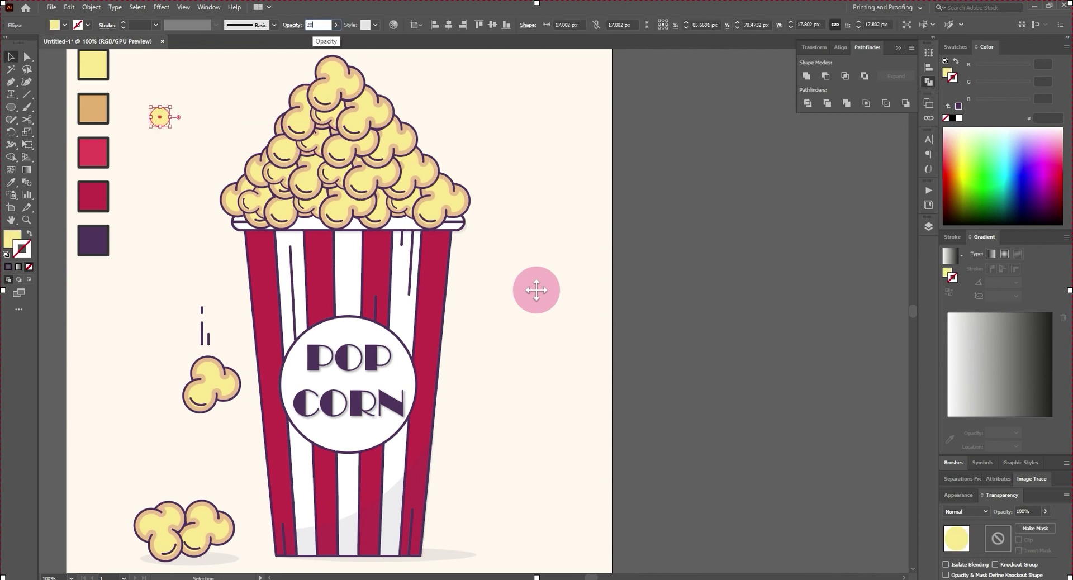
key(Return)
Add a second faint yellow dot further to the right.
drag(160, 117, 194, 94)
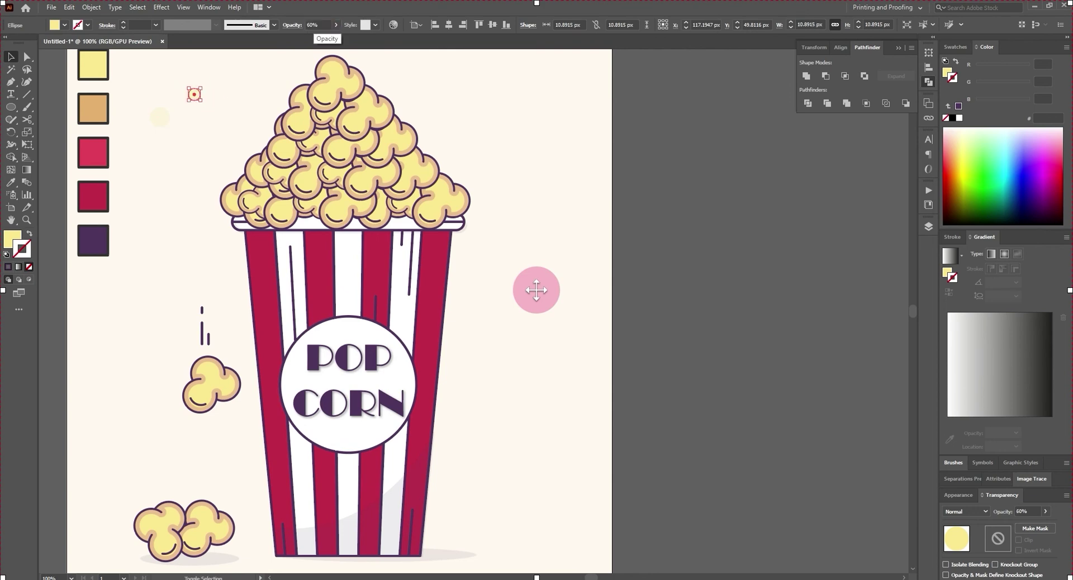
click(160, 116)
shift+click(194, 94)
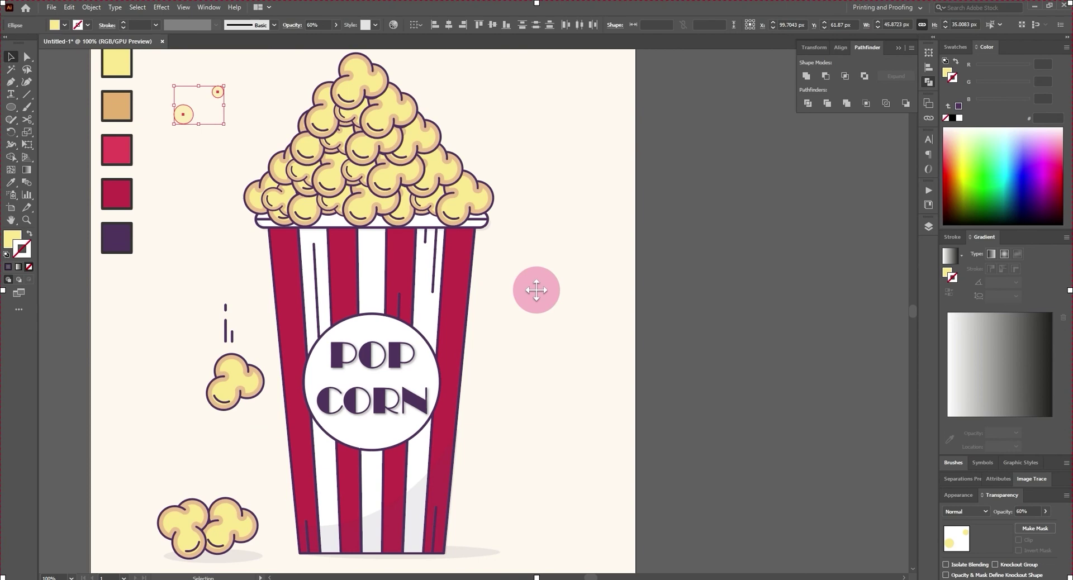
click(537, 289)
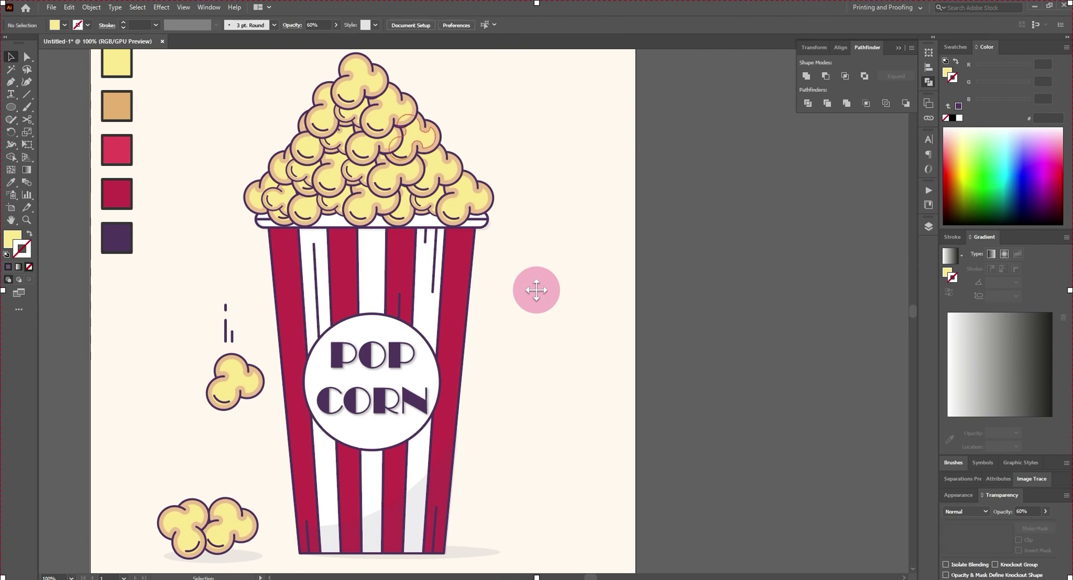
key(alt+f)
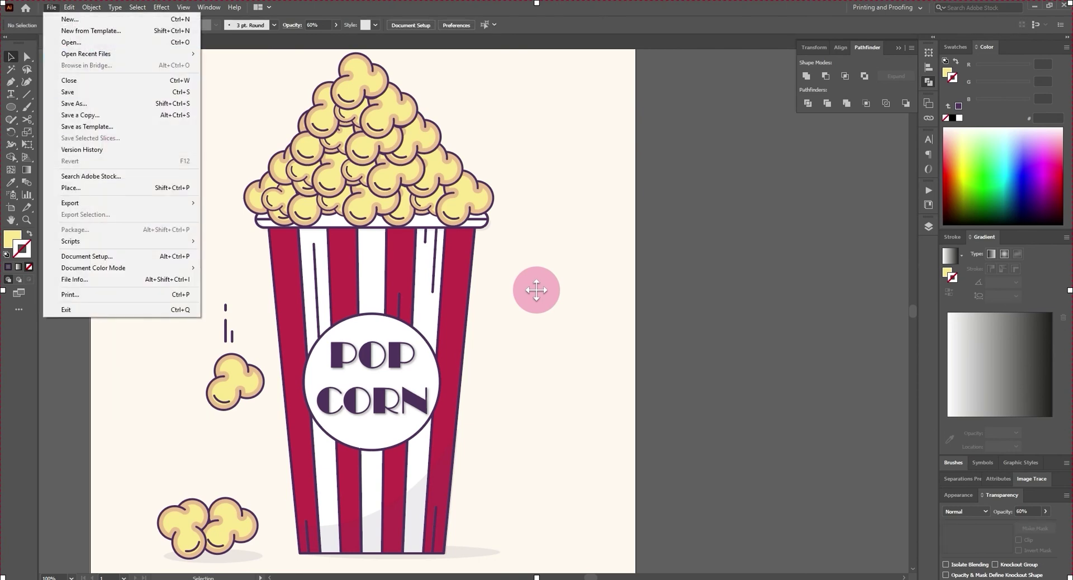
click(537, 289)
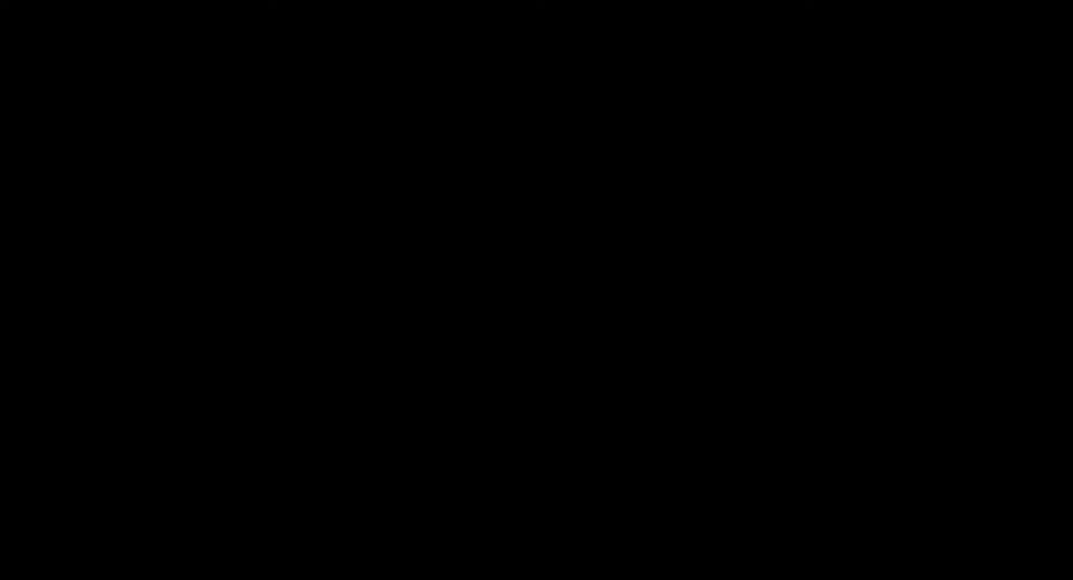